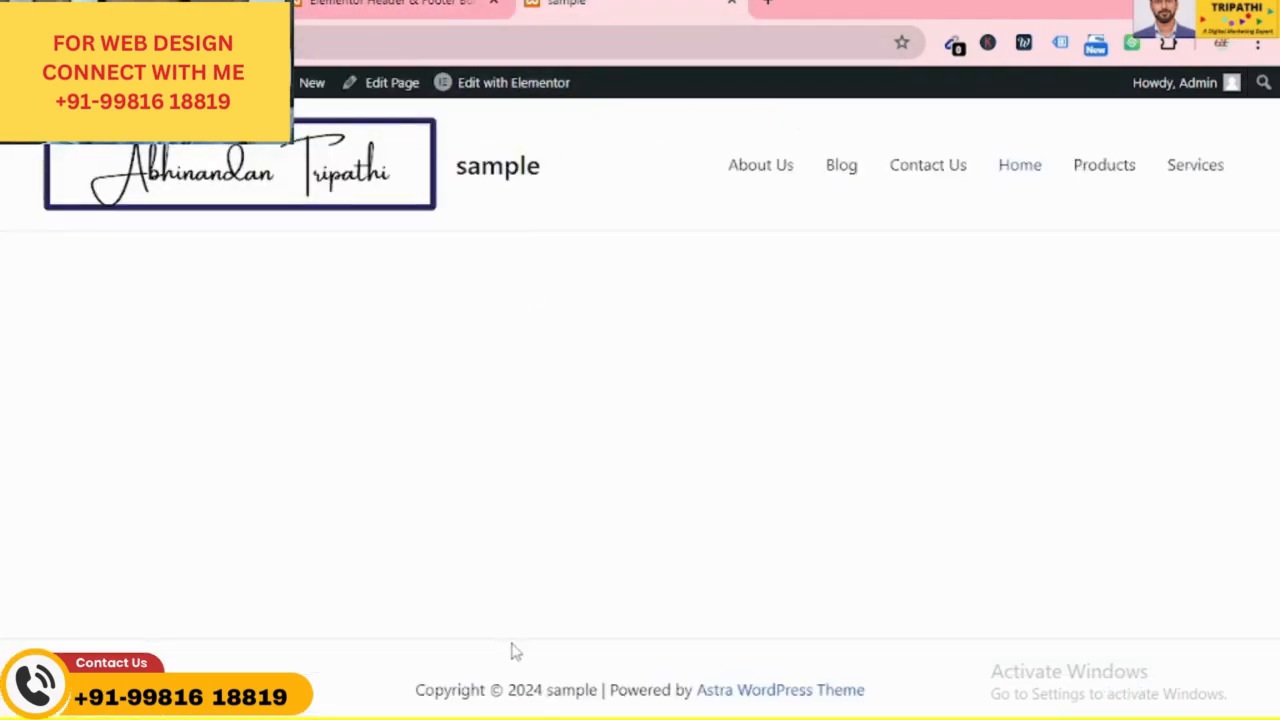
View the New Solan Travel Agency example header, then return to the Elementor Header & Footer Builder templates
click(190, 4)
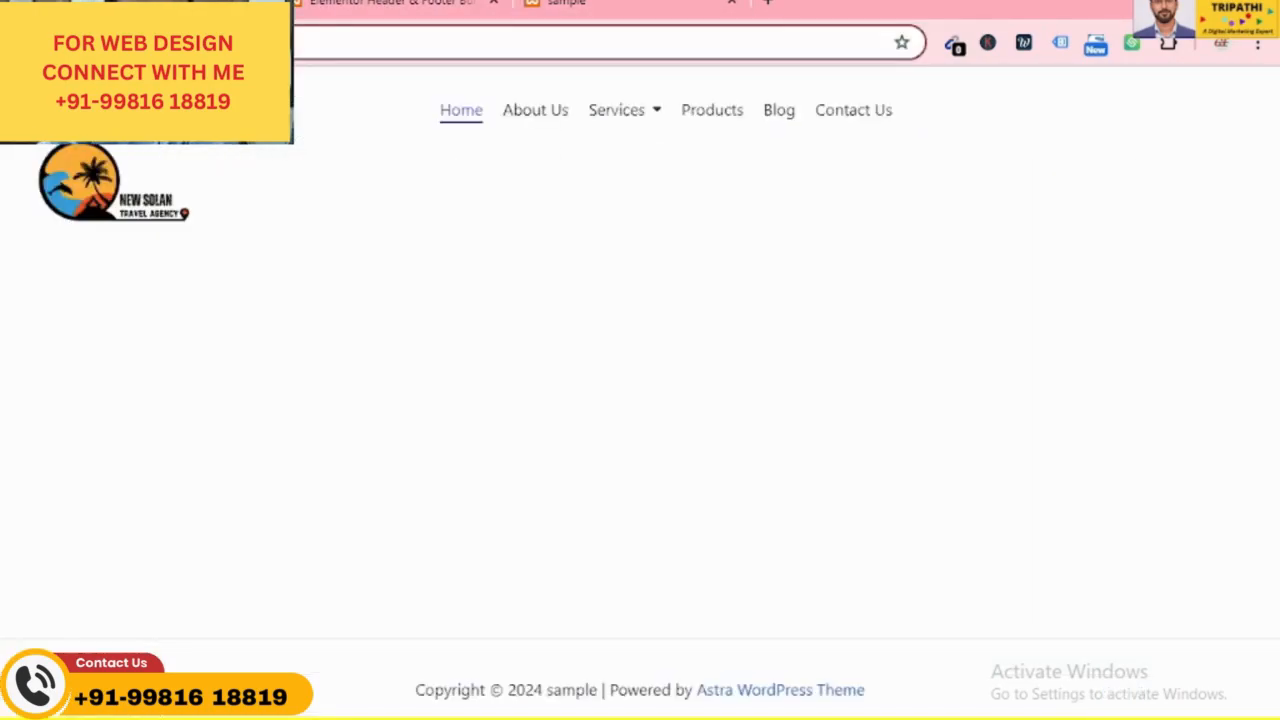
click(390, 4)
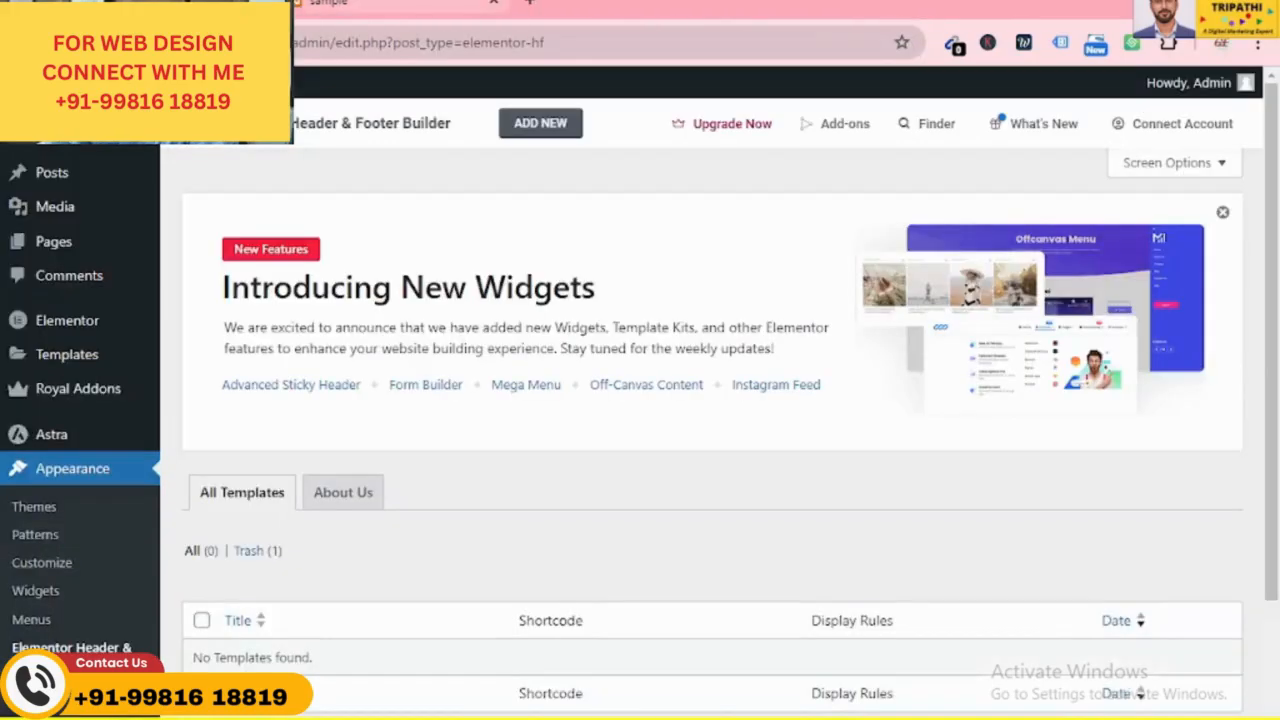
Open the list of all pages in a new tab and review the site's existing pages
mouse_move(68, 352)
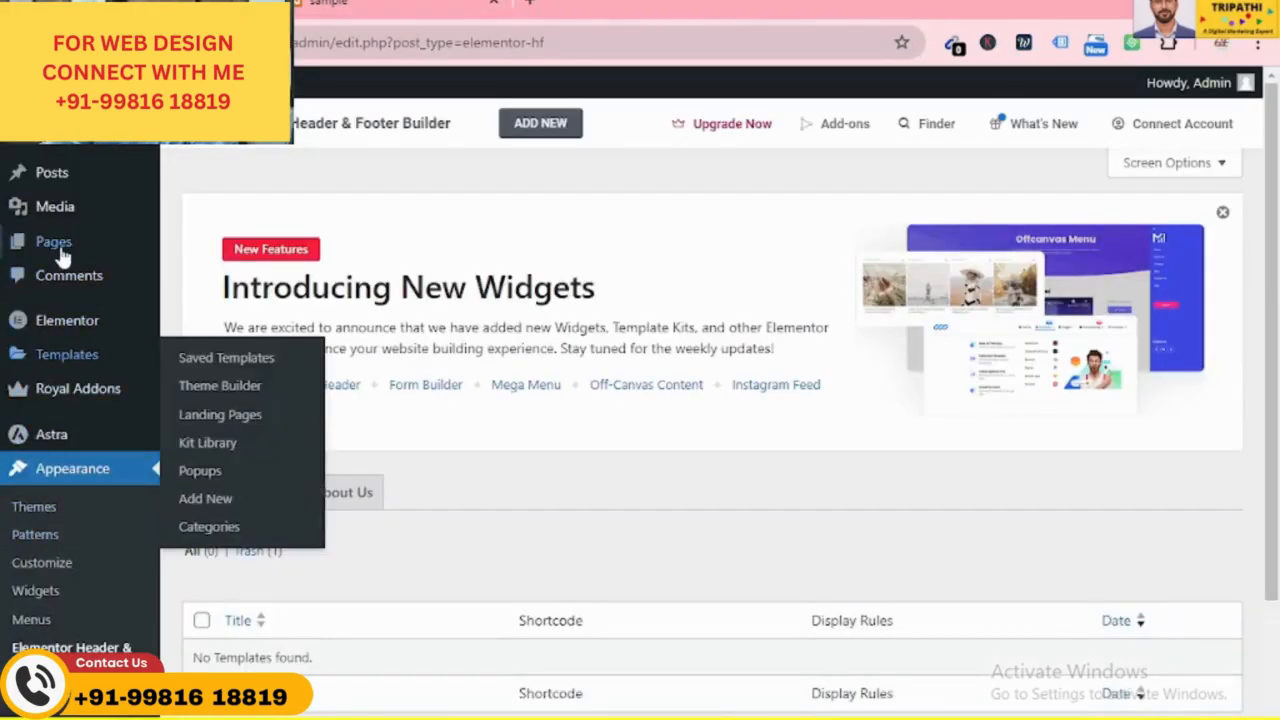
mouse_move(123, 250)
right_click(203, 247)
click(258, 265)
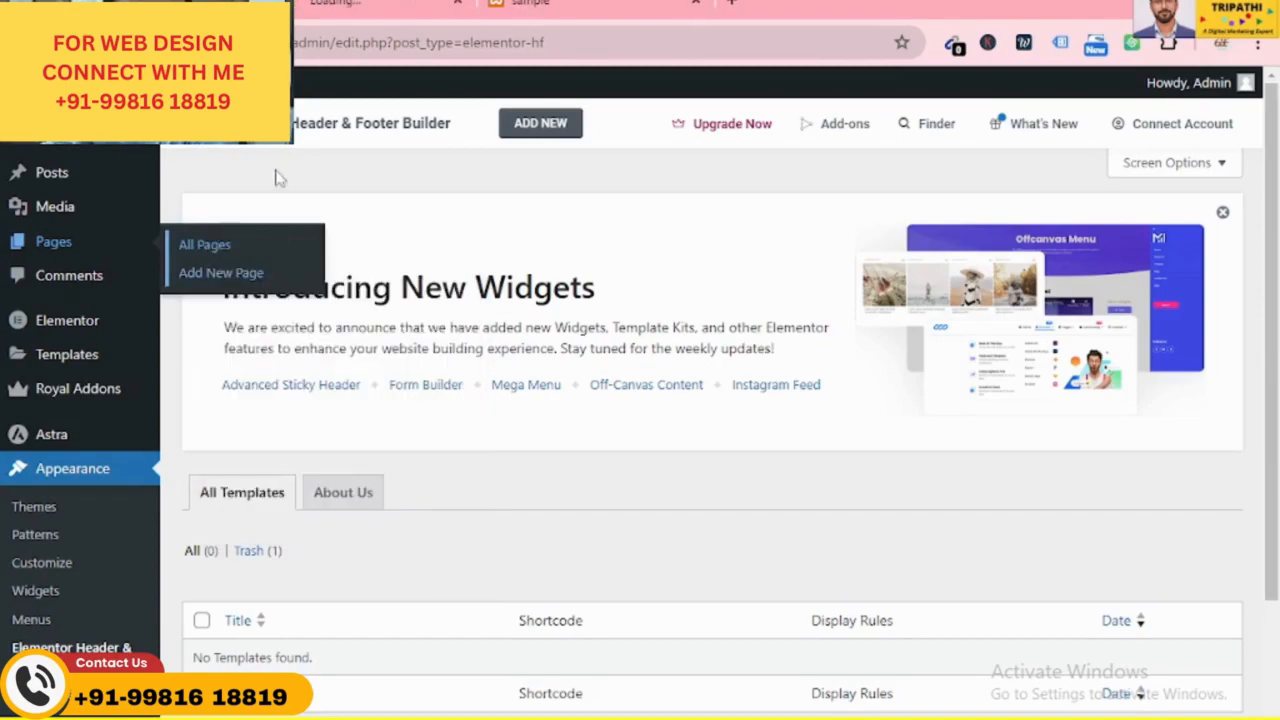
click(262, 243)
scroll(312, 462, down, 4)
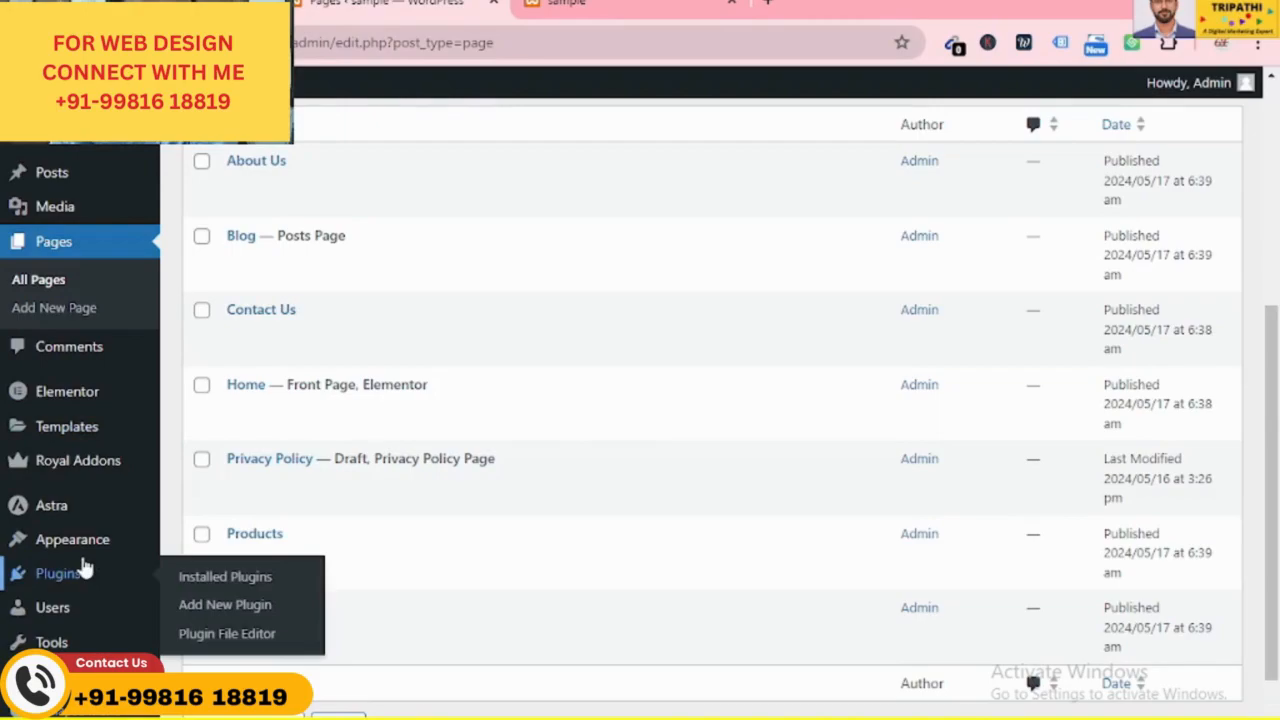
scroll(85, 568, down, 1)
Open the Customizer in a new tab, check which static page Homepage Settings uses as homepage, then close the Customizer
mouse_move(92, 543)
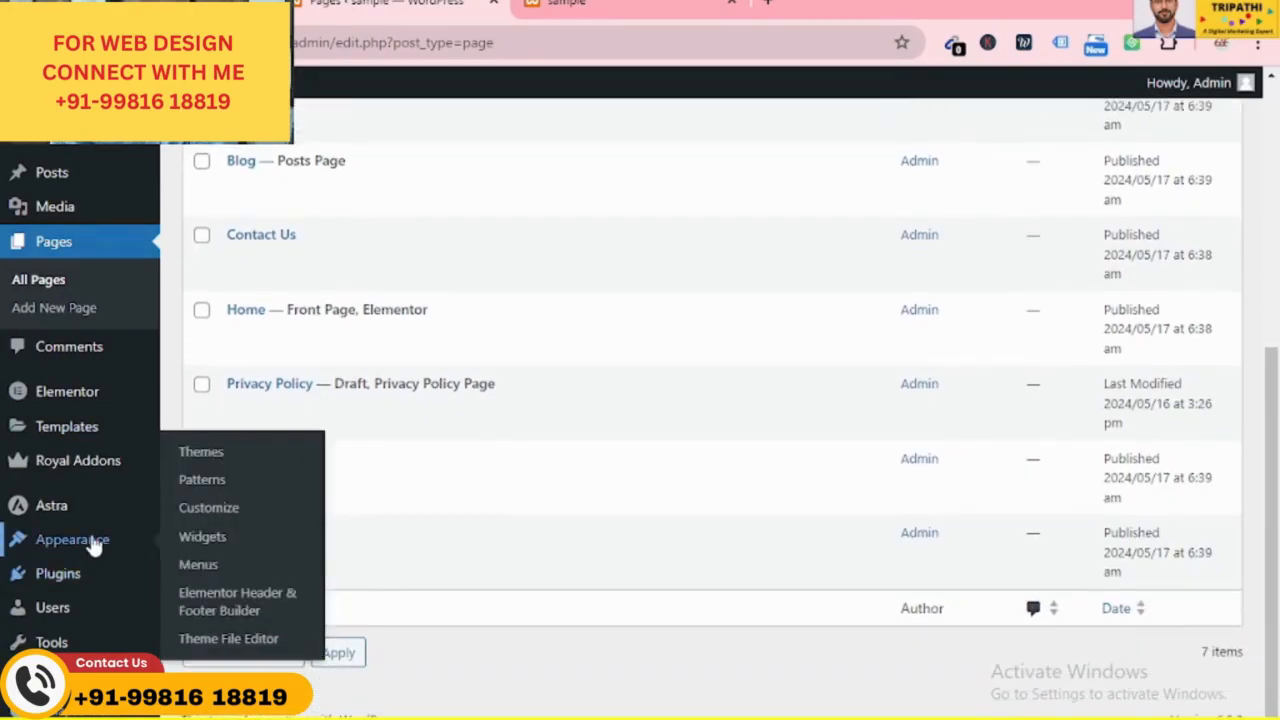
right_click(227, 508)
click(322, 245)
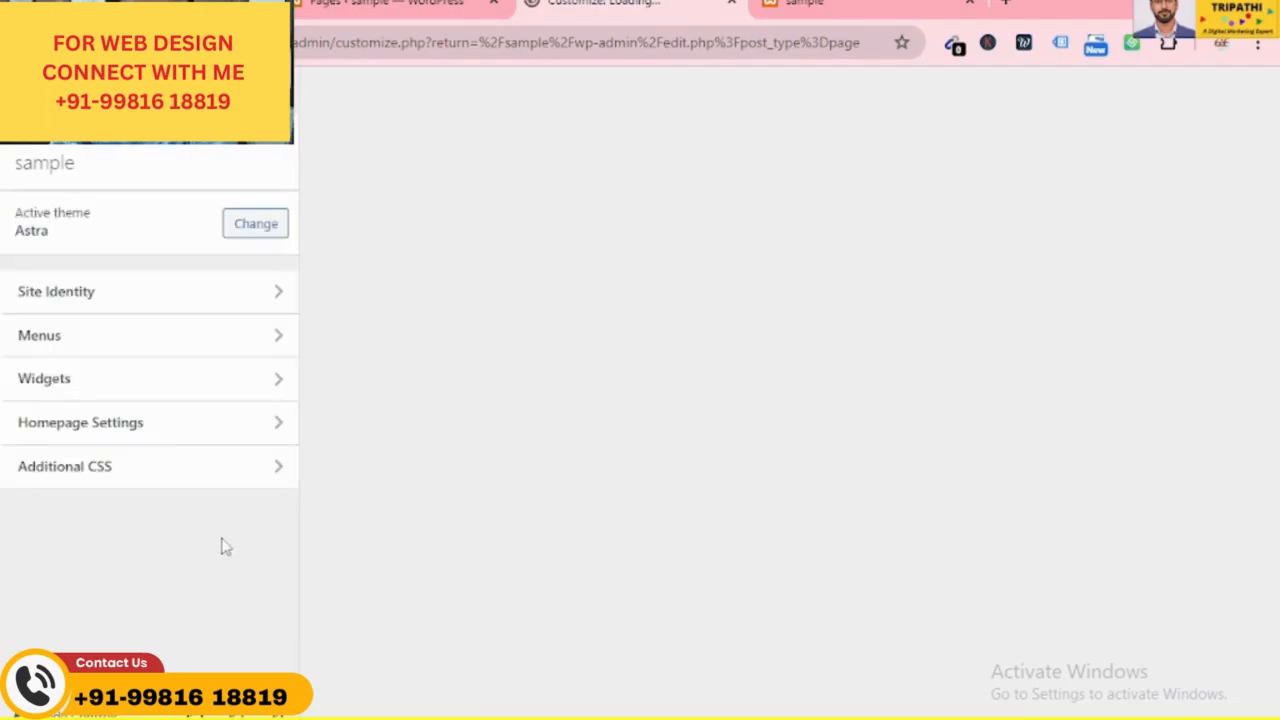
click(149, 430)
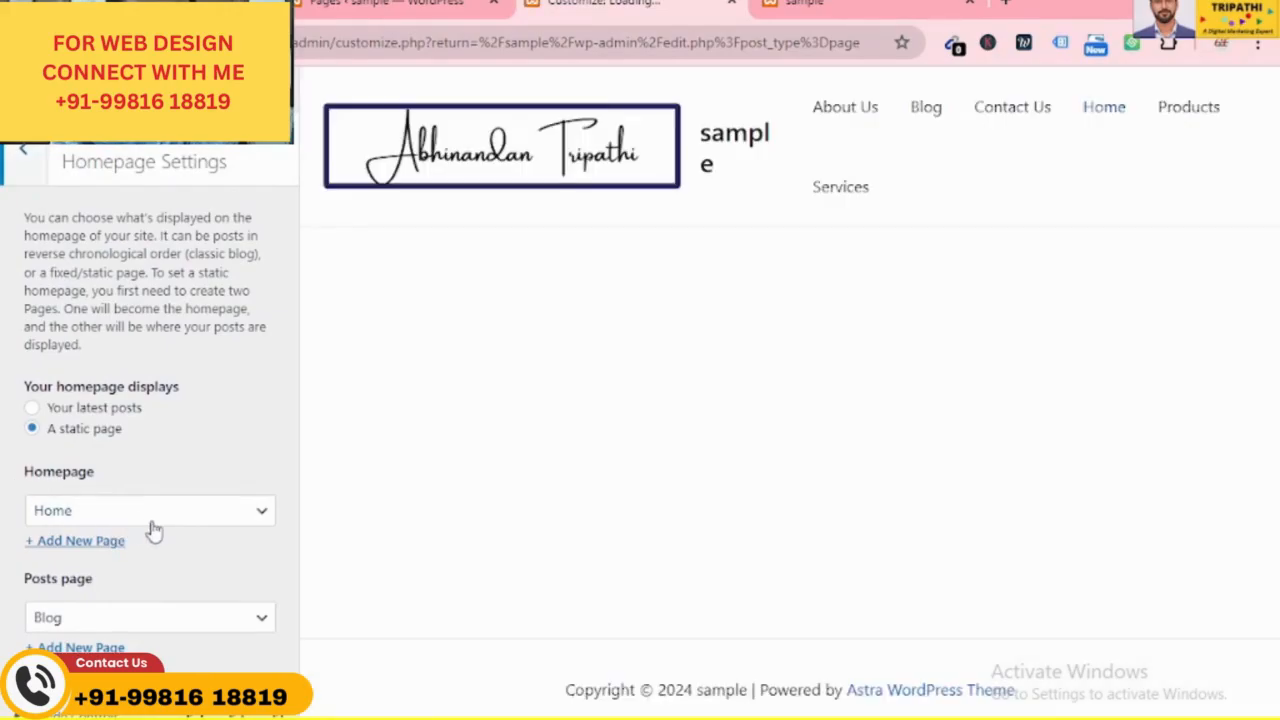
click(157, 512)
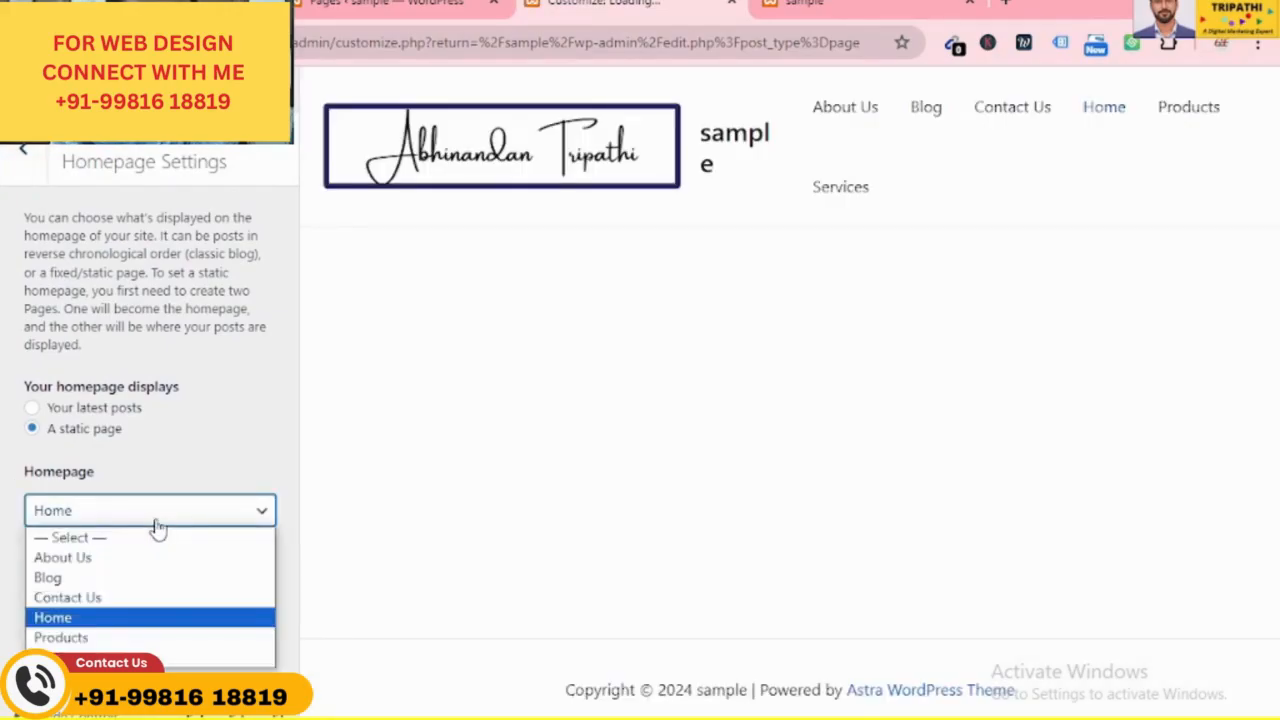
click(156, 522)
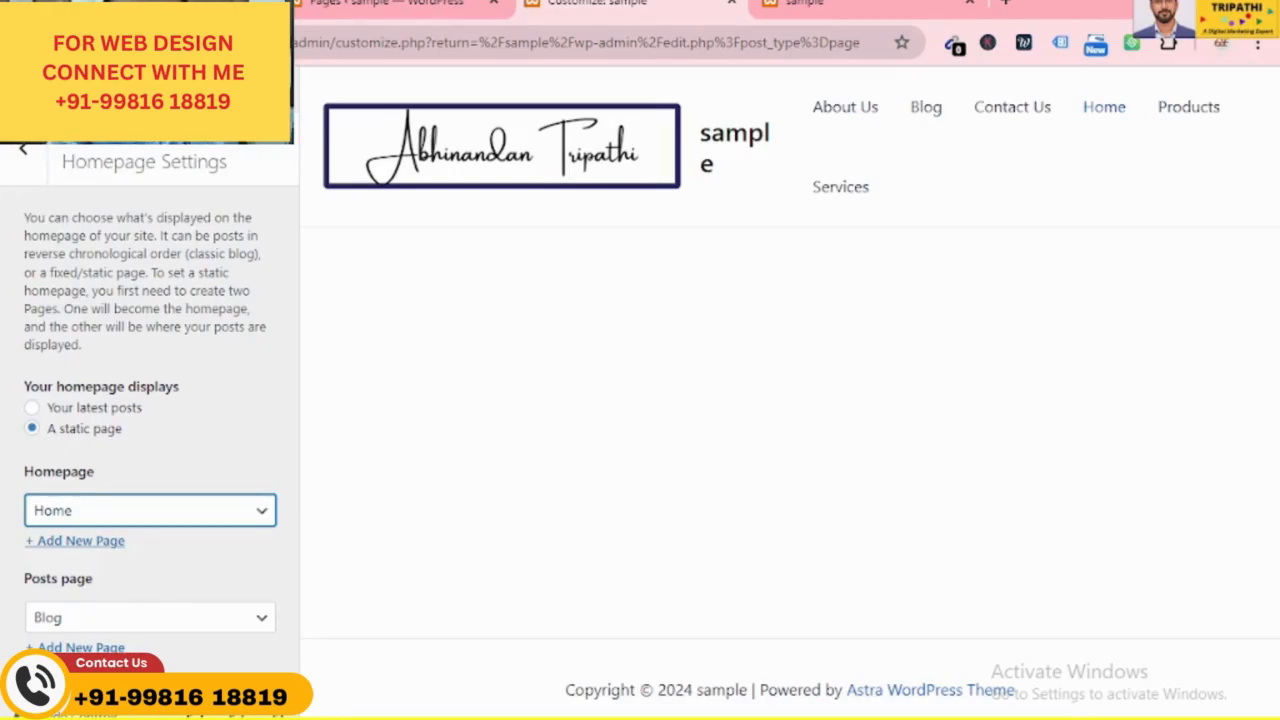
click(12, 158)
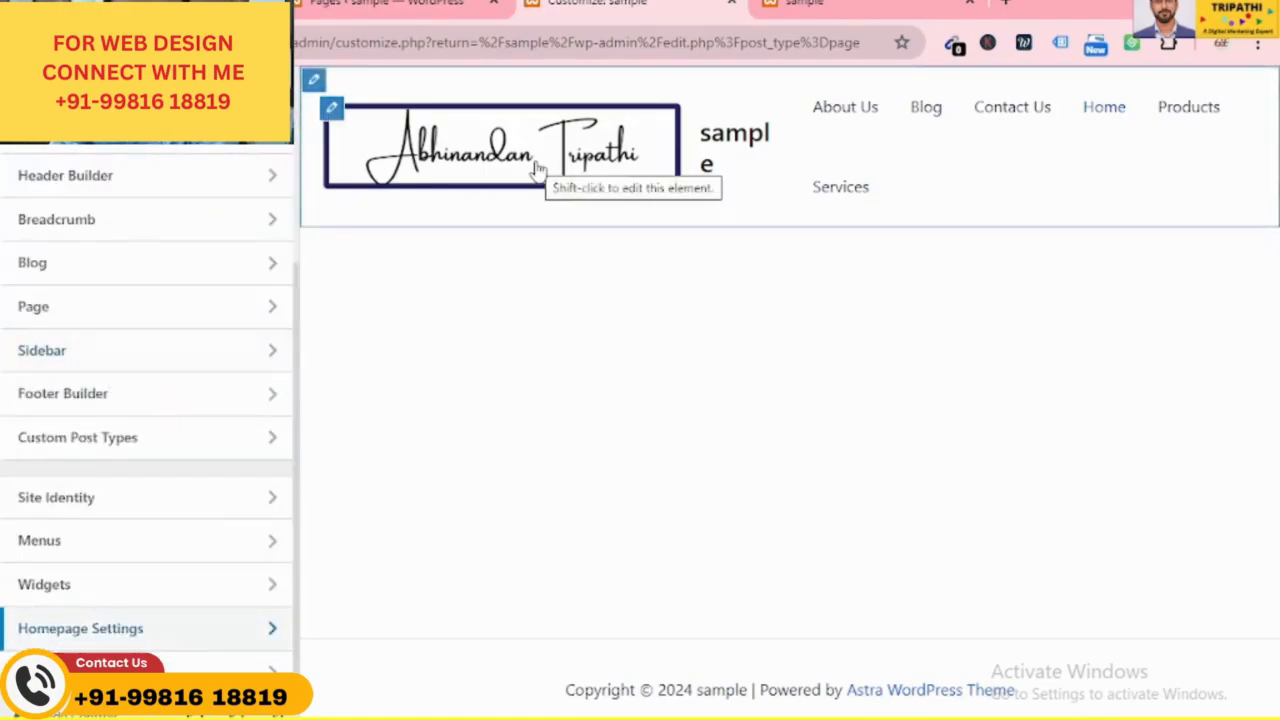
click(732, 5)
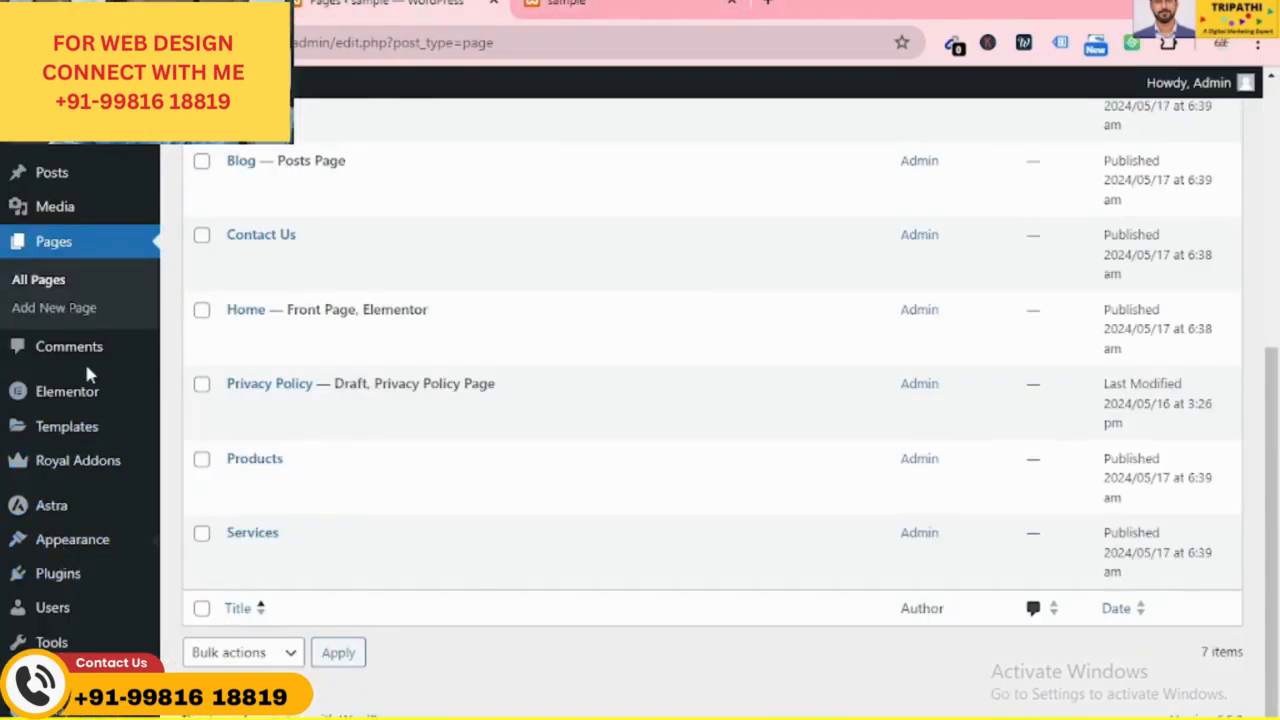
Open the Menus page in a new tab and review the item order of Main Menu
mouse_move(103, 543)
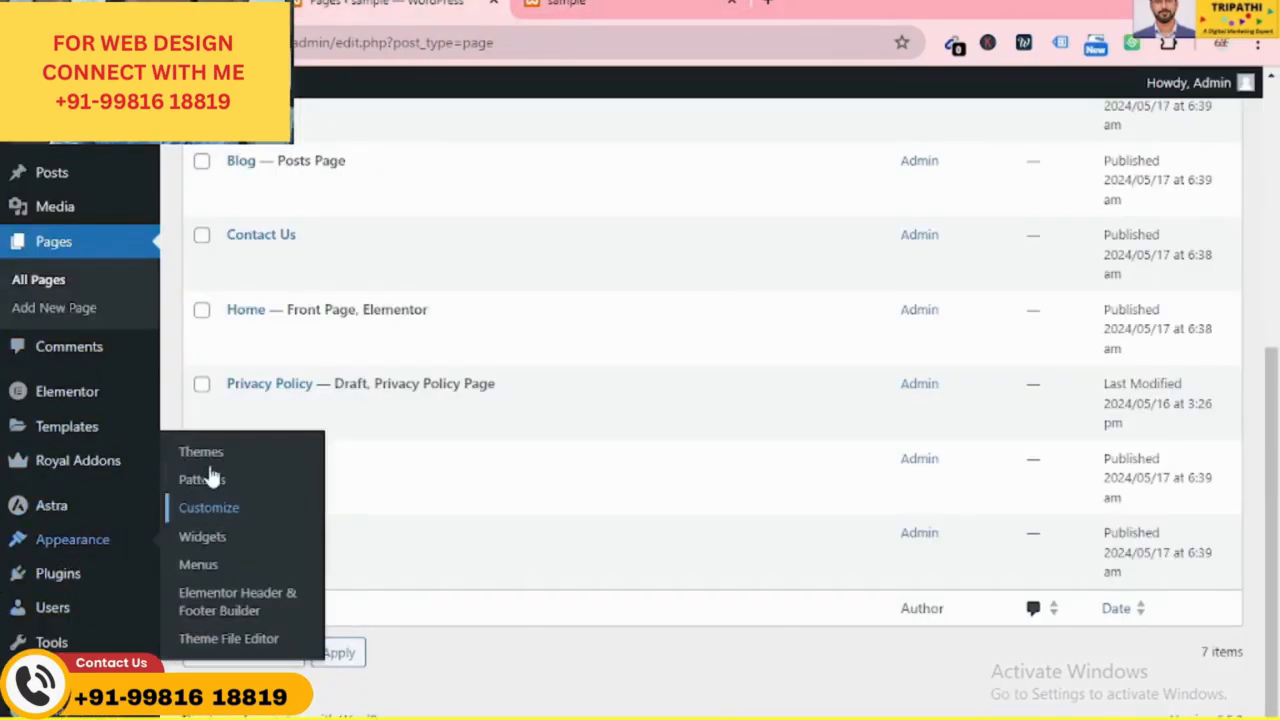
right_click(205, 564)
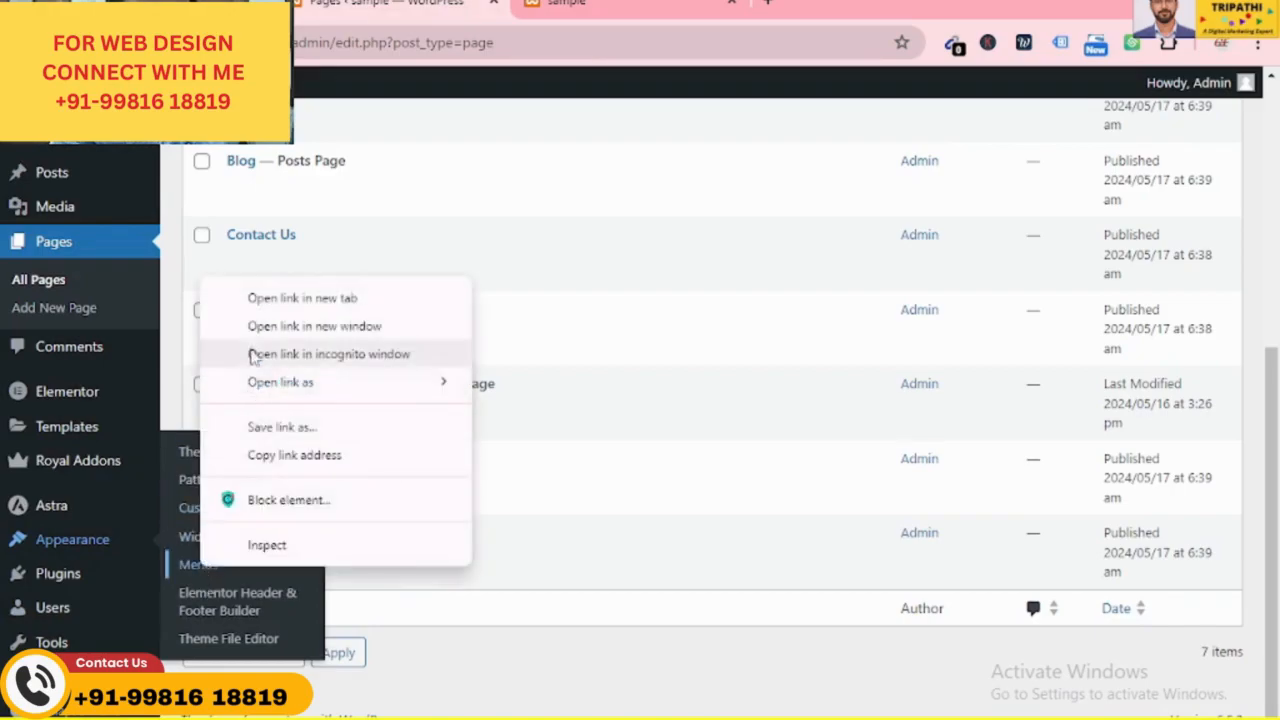
click(290, 298)
click(600, 4)
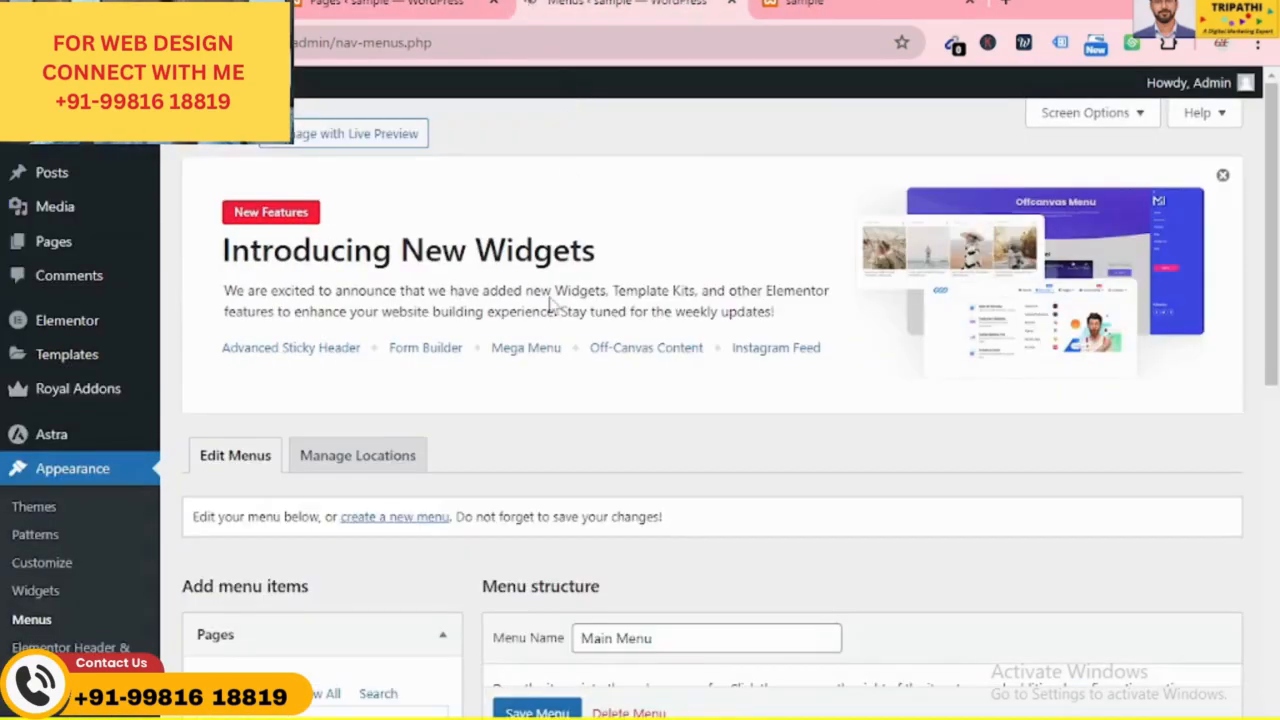
scroll(551, 297, down, 6)
scroll(555, 297, up, 1)
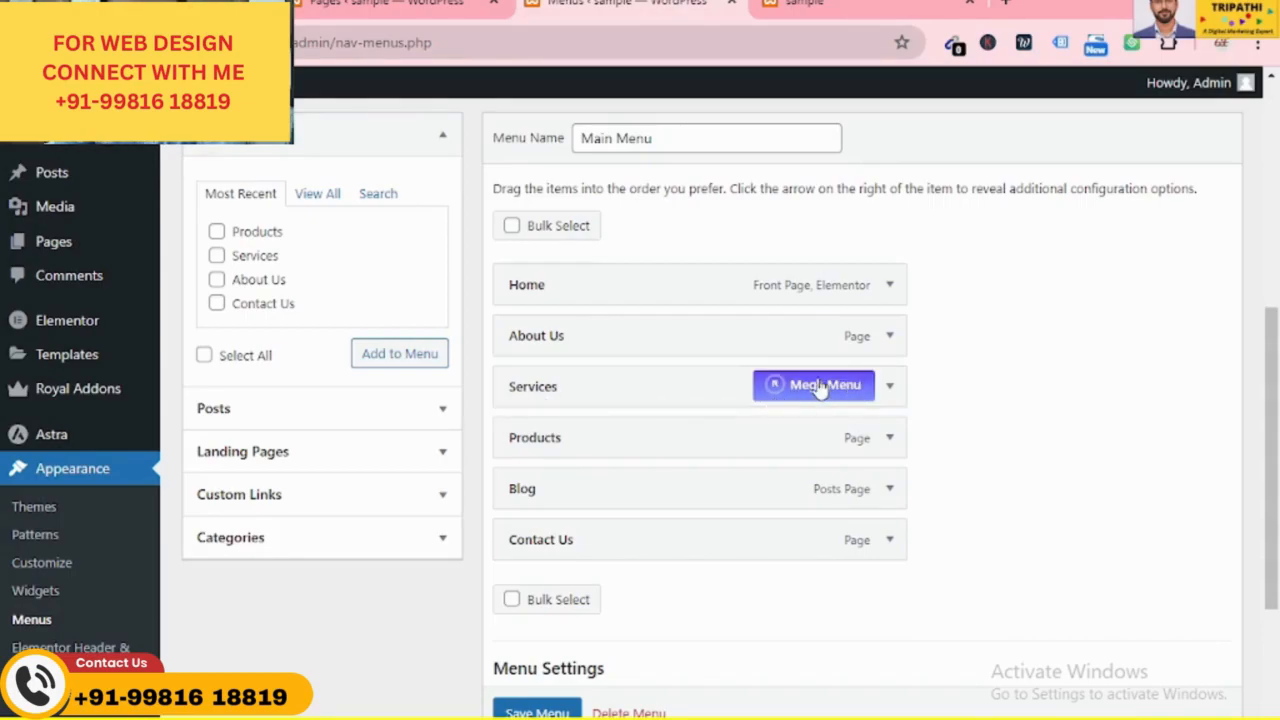
Compare the navigation on the sample site's front page with the Main Menu structure
click(820, 4)
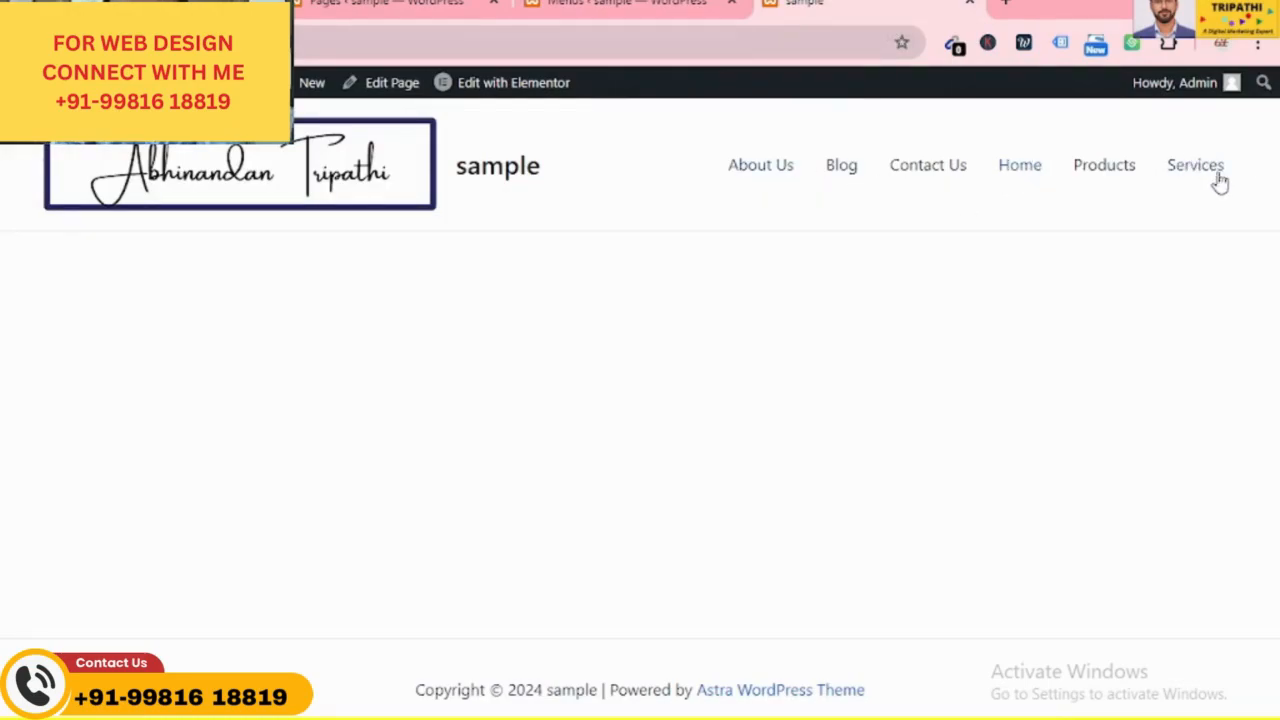
click(635, 4)
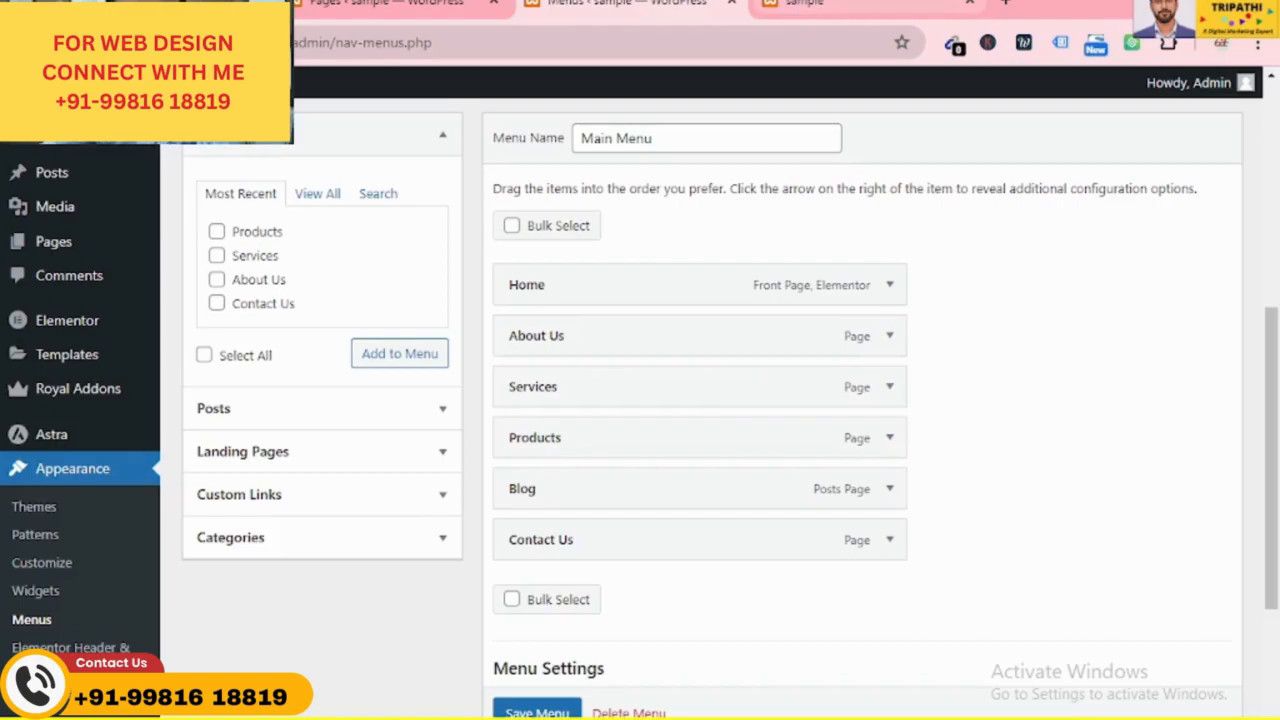
click(800, 3)
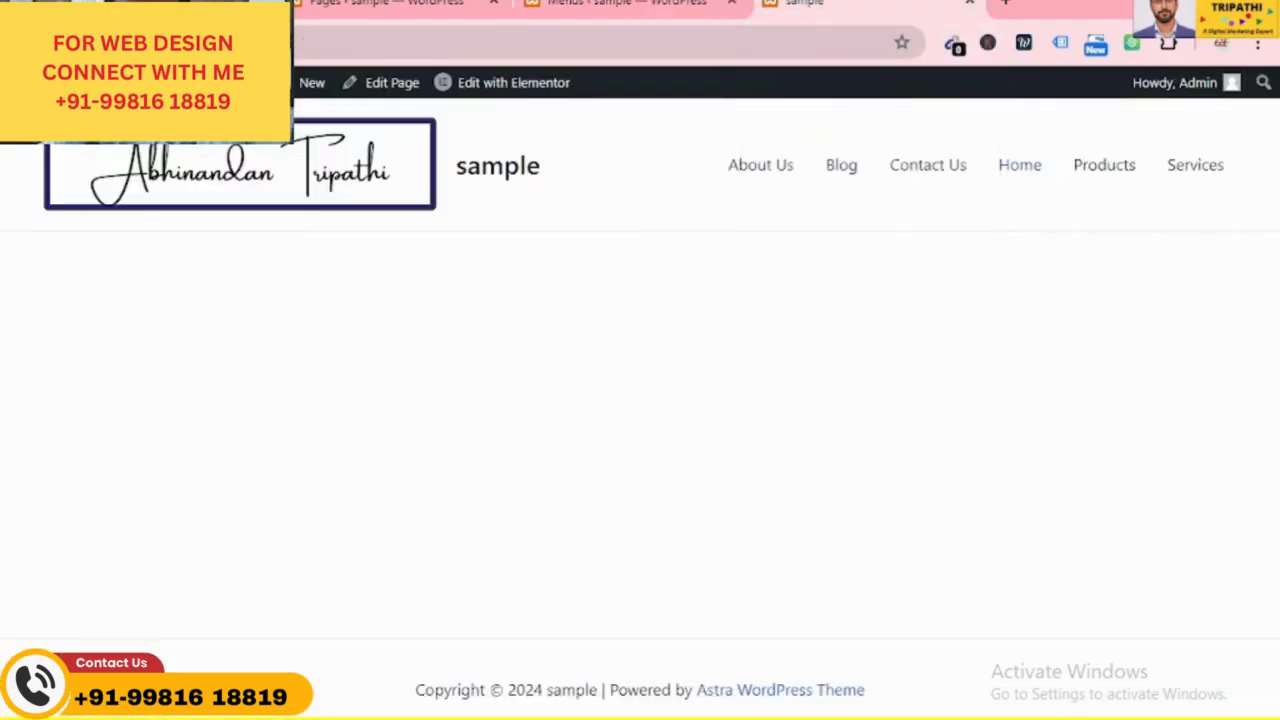
click(630, 3)
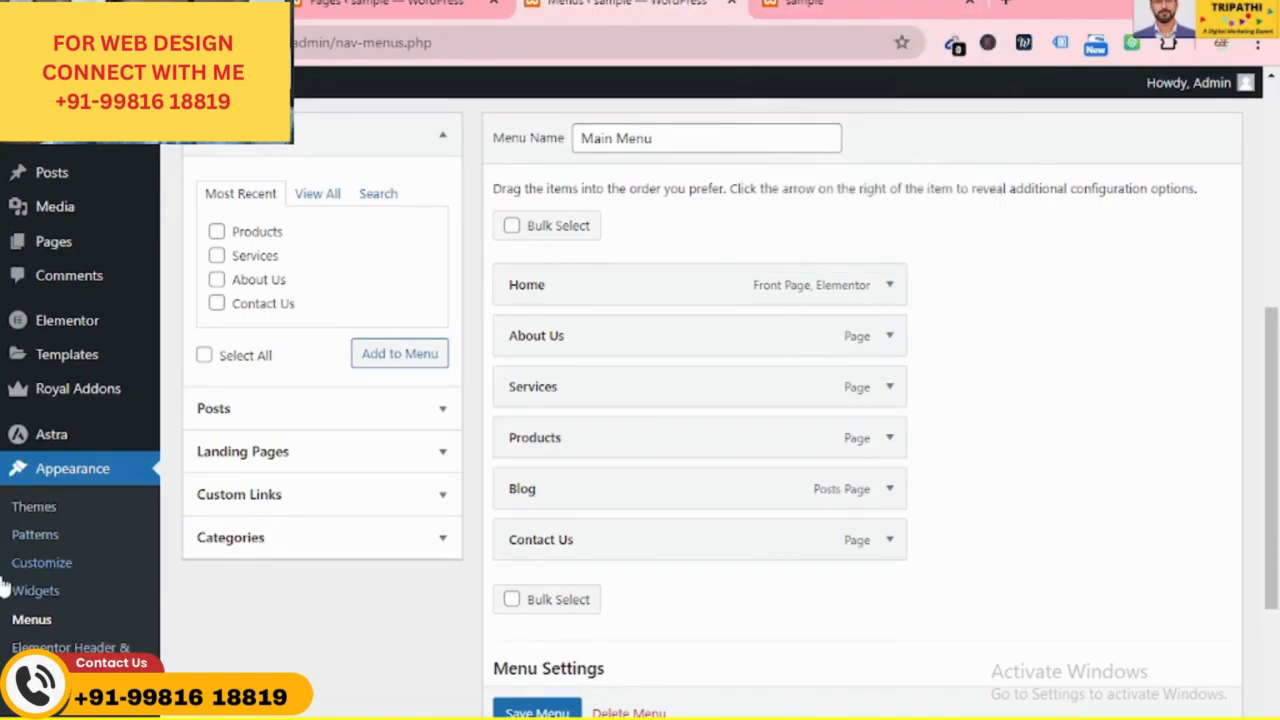
Open the Installed Plugins page in a new tab
scroll(55, 578, down, 3)
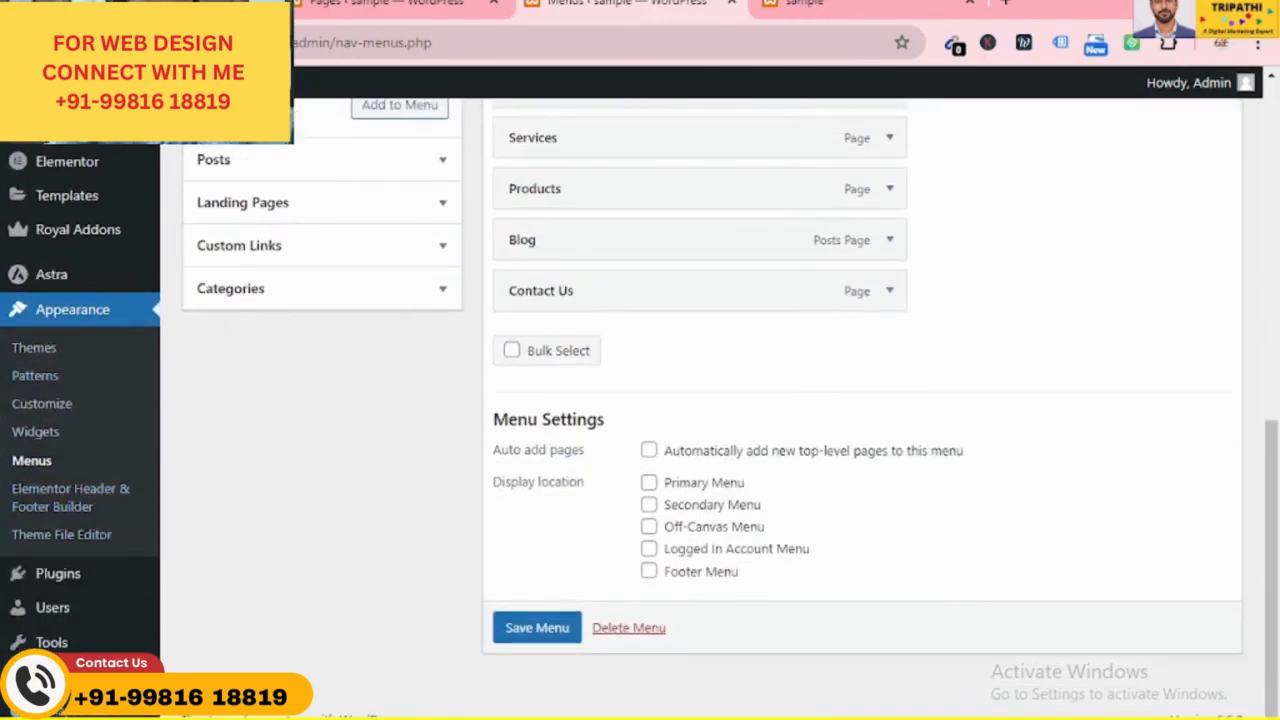
mouse_move(66, 578)
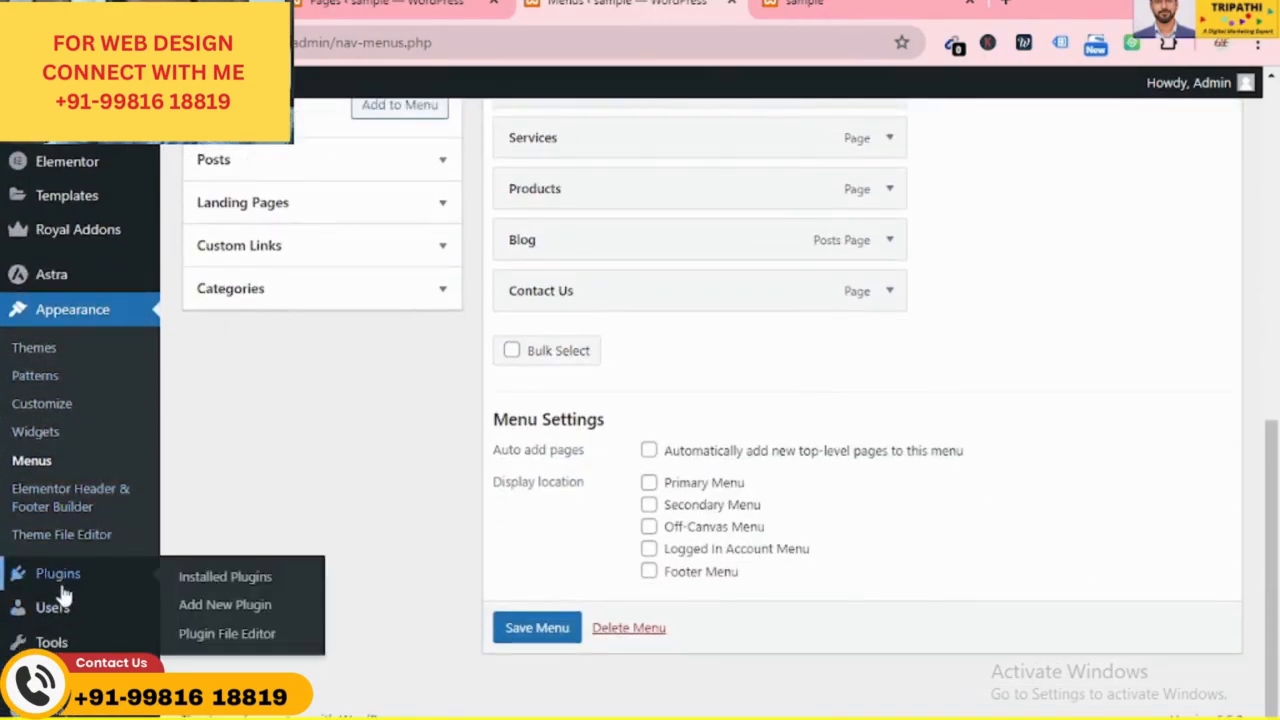
right_click(200, 580)
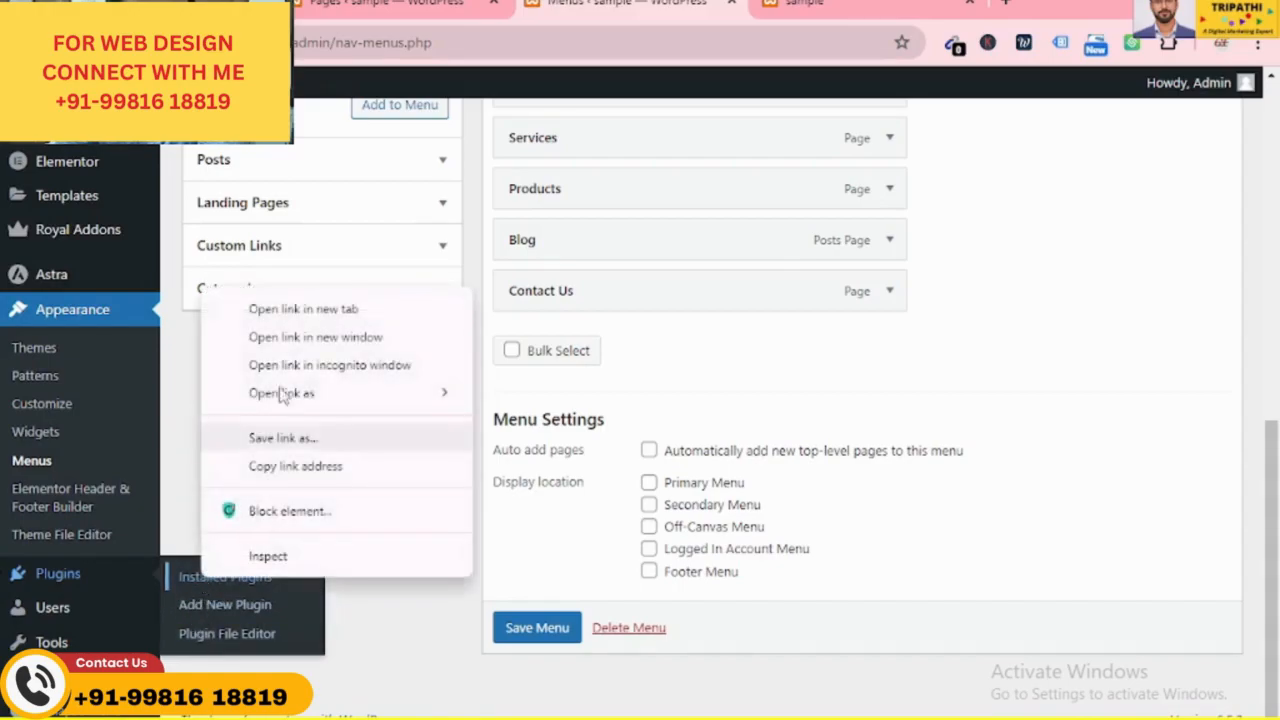
click(300, 309)
Open the Themes page in a new tab, check which theme is active, and close that tab
scroll(45, 545, up, 2)
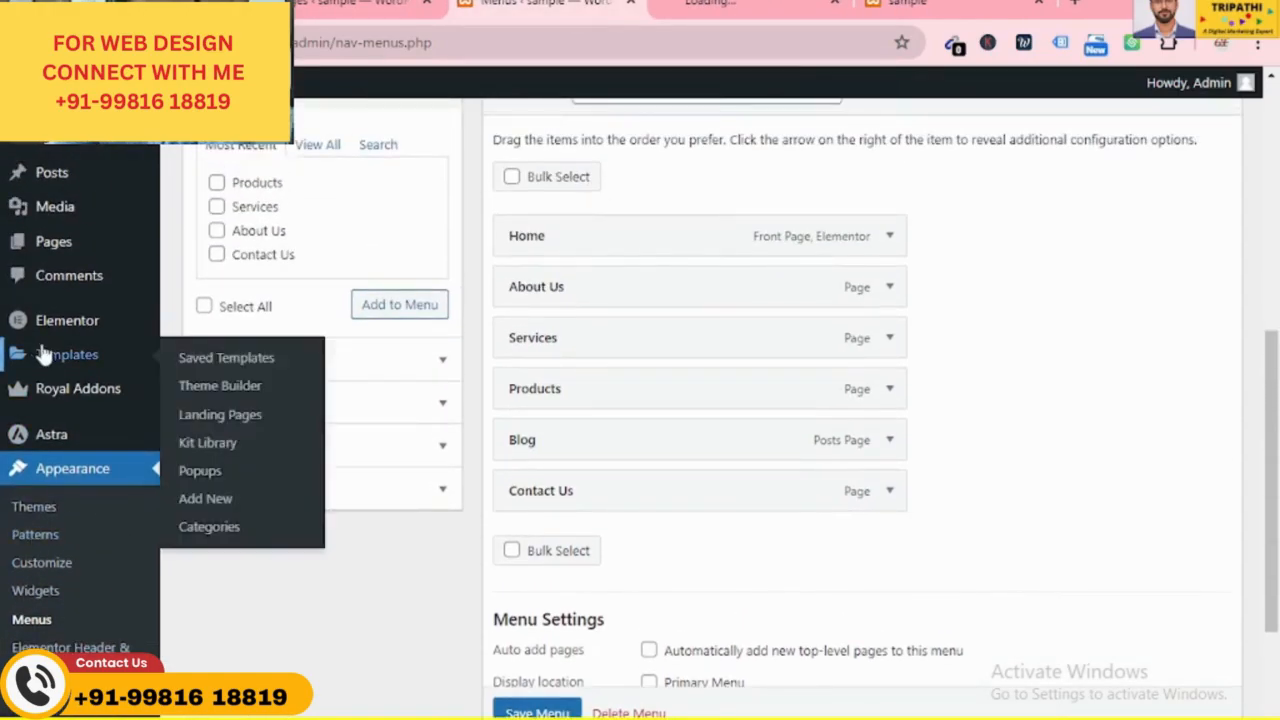
mouse_move(65, 400)
scroll(65, 400, down, 2)
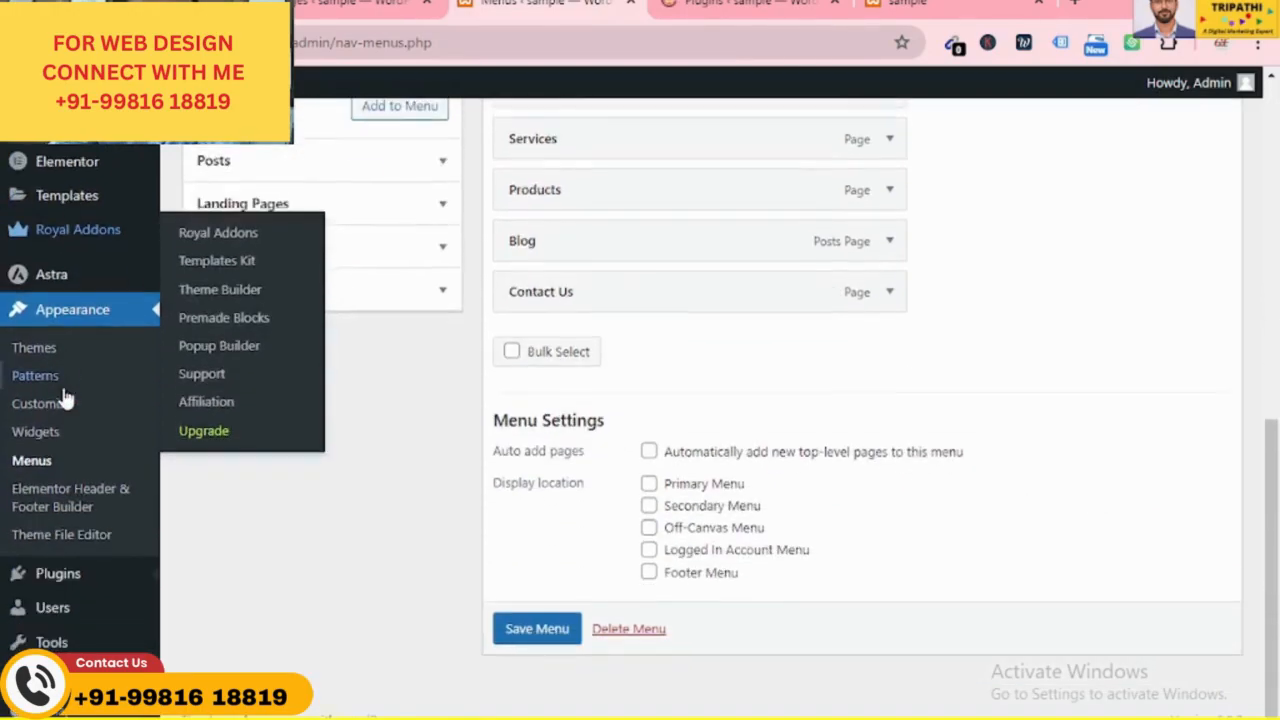
right_click(40, 352)
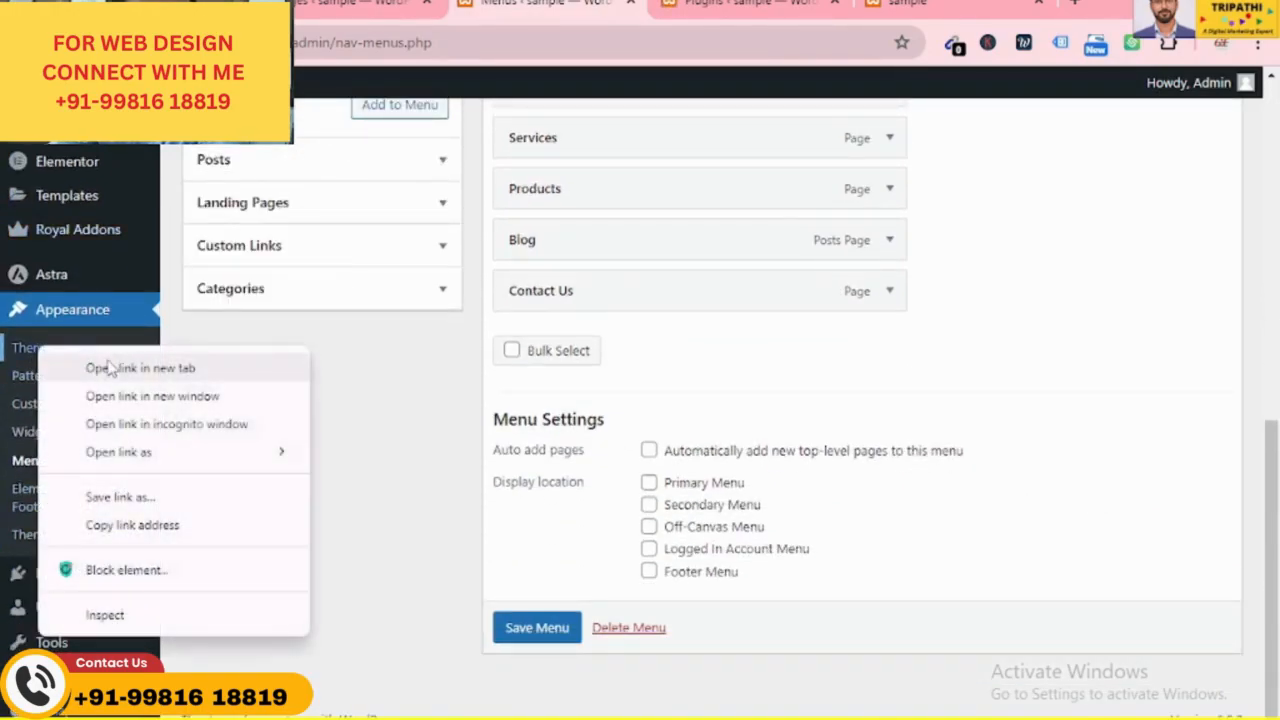
click(104, 364)
key(ctrl+Tab)
key(ctrl+Tab)
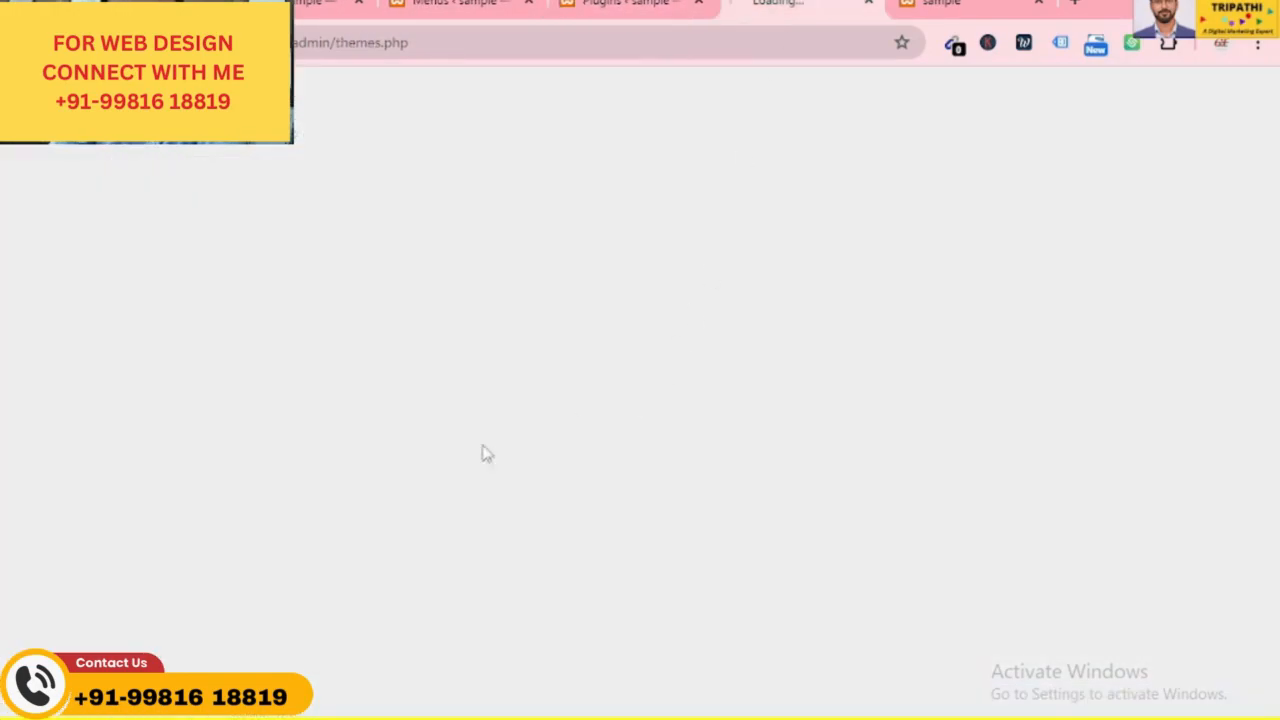
scroll(365, 533, down, 2)
scroll(350, 600, up, 1)
scroll(338, 648, up, 3)
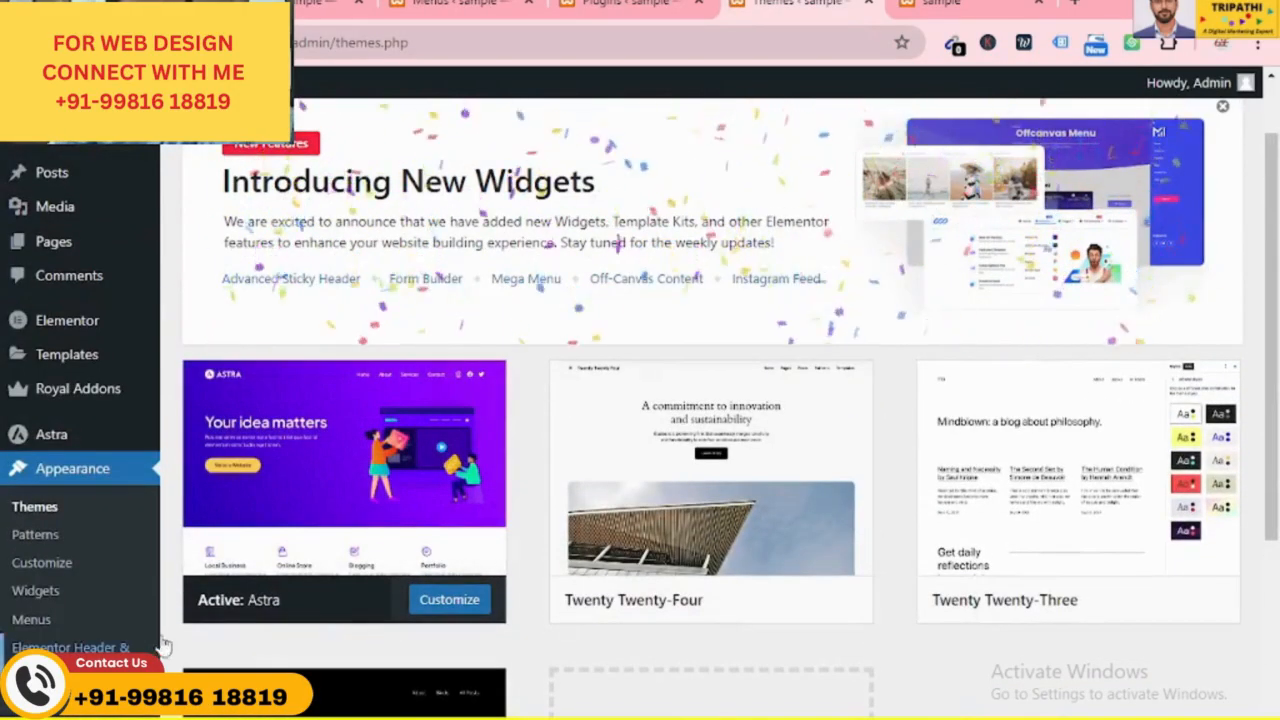
scroll(295, 598, down, 1)
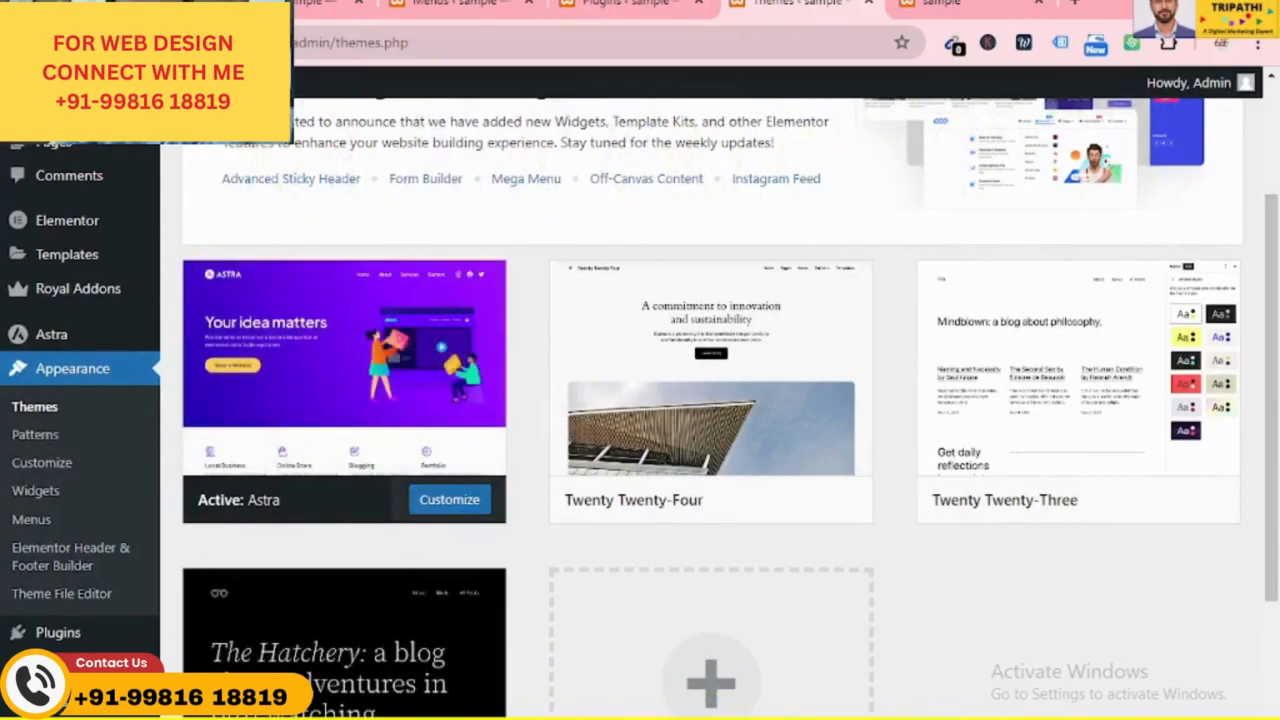
click(868, 5)
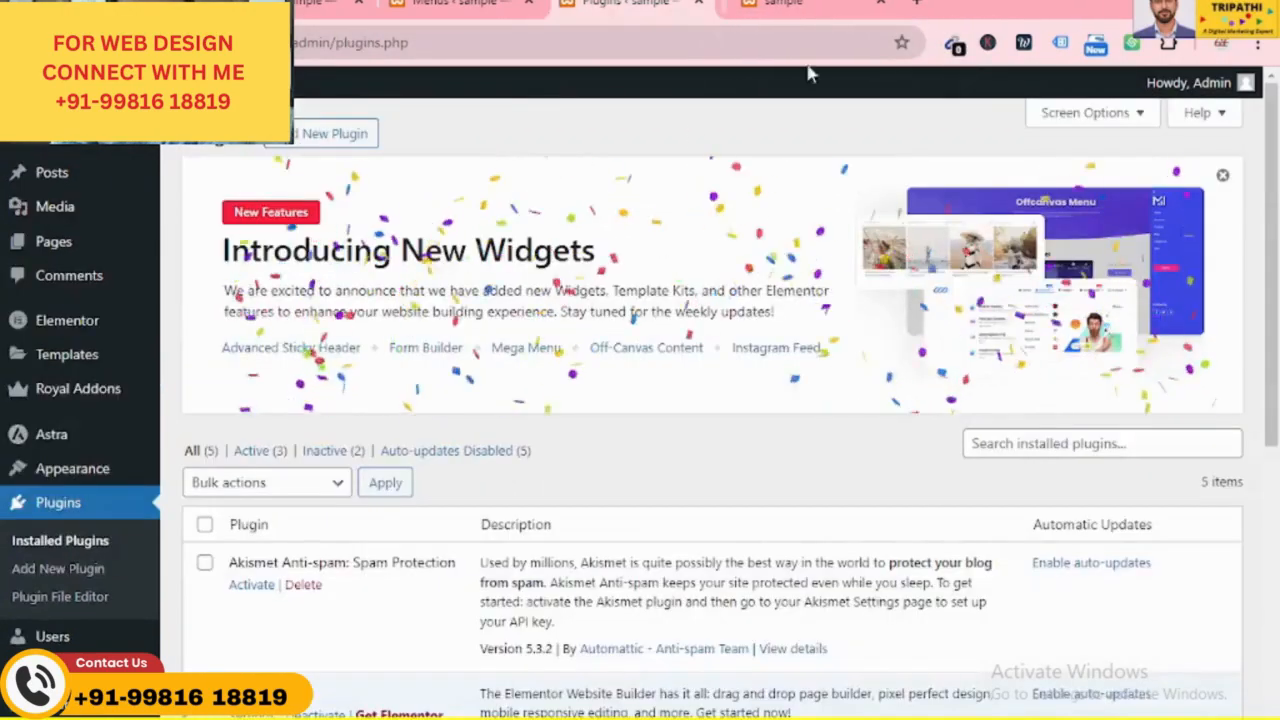
Review the installed plugins list for the active Elementor, header and footer, and addon plugins
scroll(613, 370, down, 2)
scroll(650, 300, up, 3)
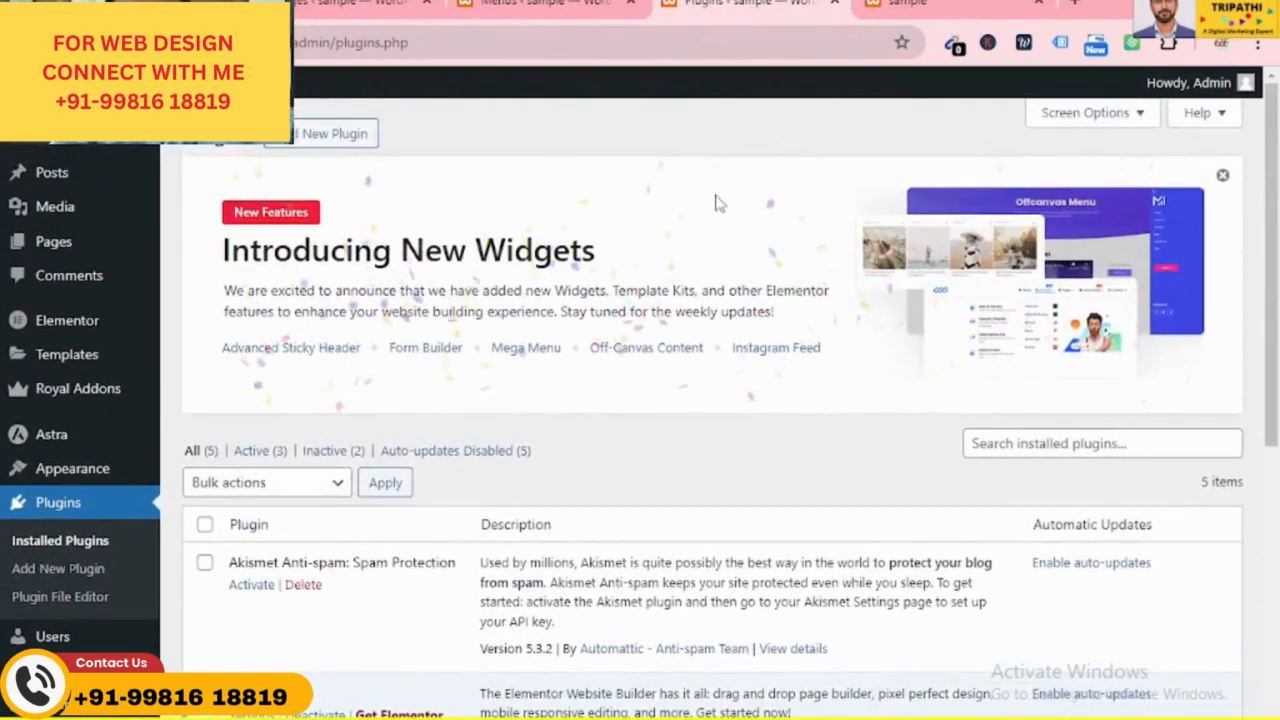
scroll(718, 192, down, 3)
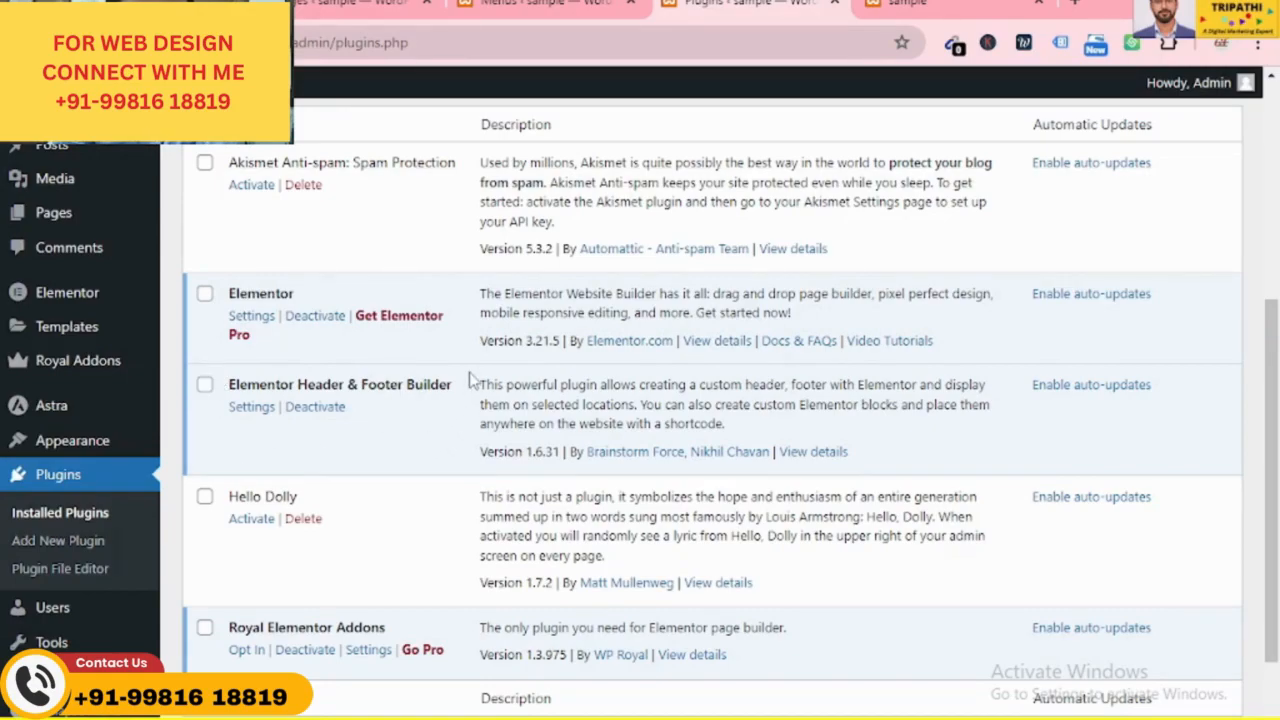
scroll(471, 378, down, 2)
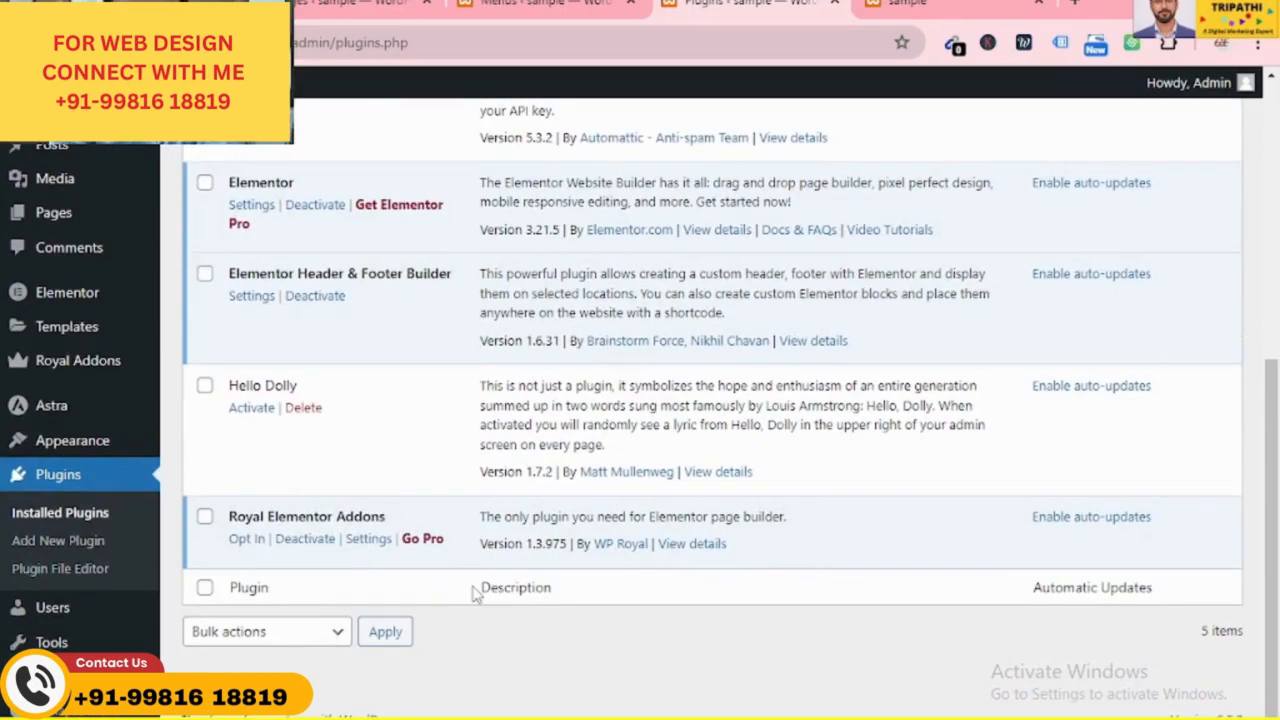
scroll(475, 592, up, 7)
scroll(475, 592, down, 7)
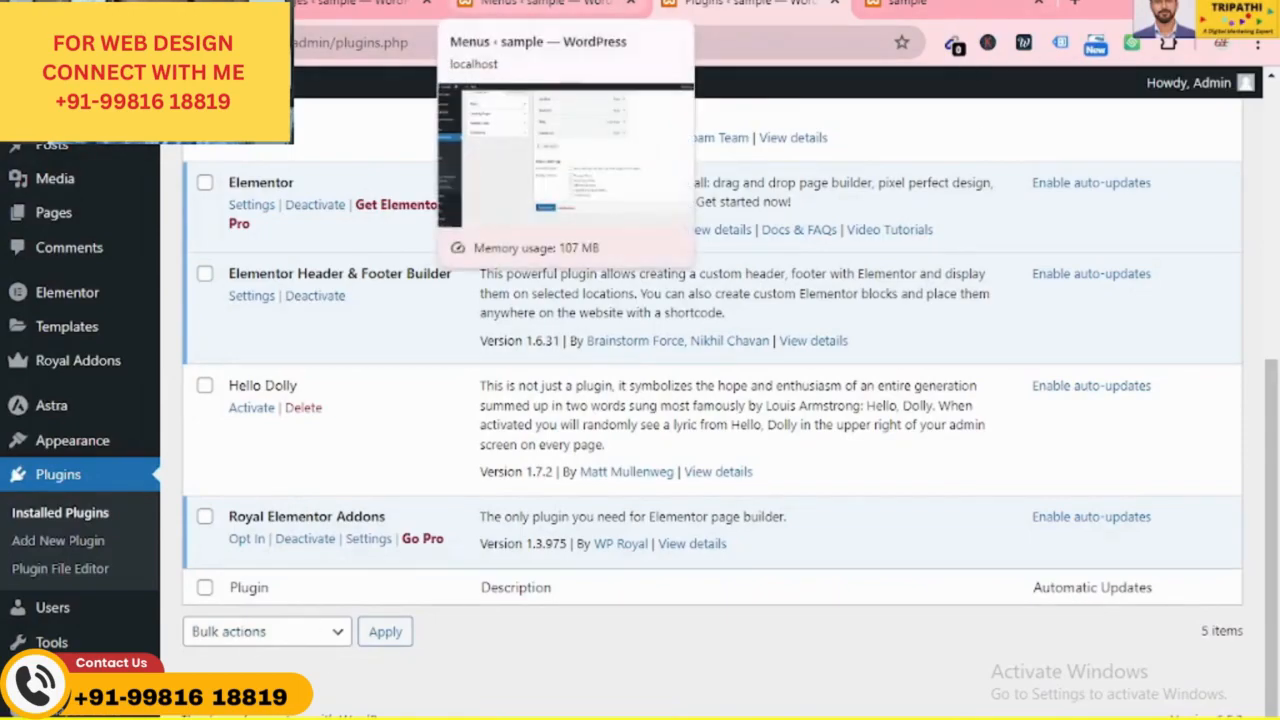
Review the Main Menu structure and the Services item's Mega Menu option alongside the installed plugins list
click(545, 3)
scroll(300, 500, up, 4)
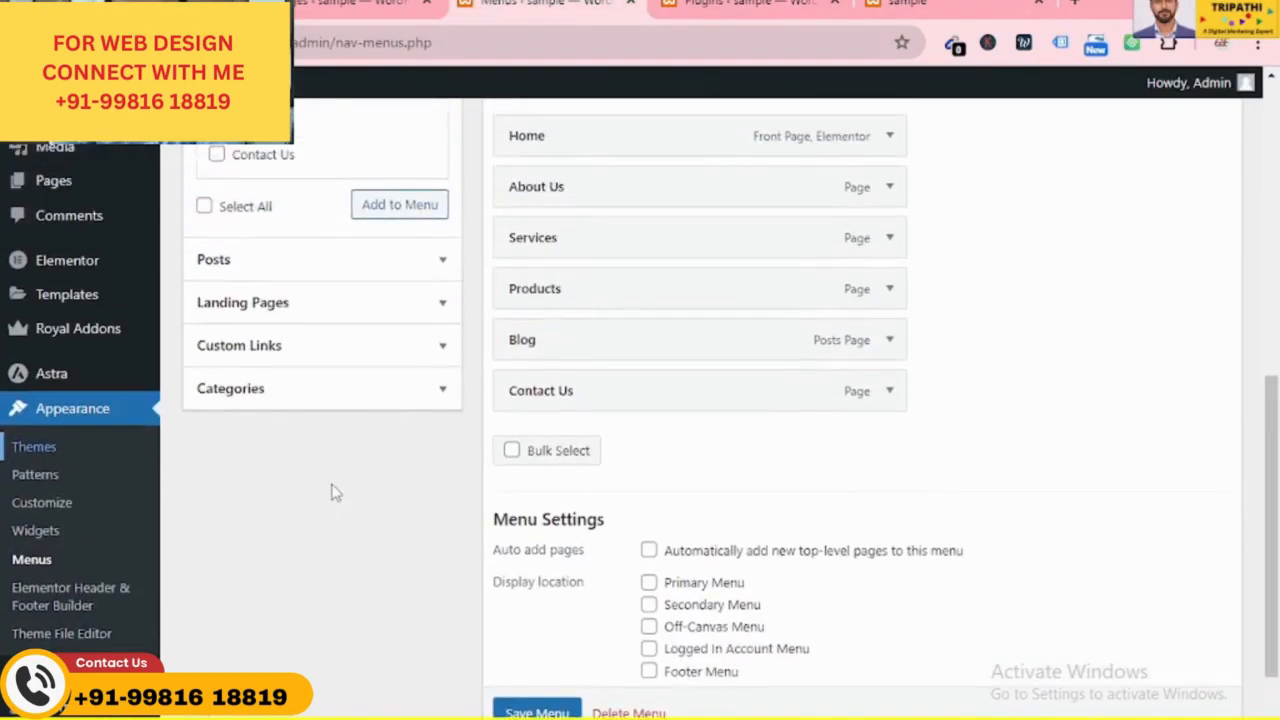
scroll(377, 460, down, 3)
scroll(500, 450, up, 2)
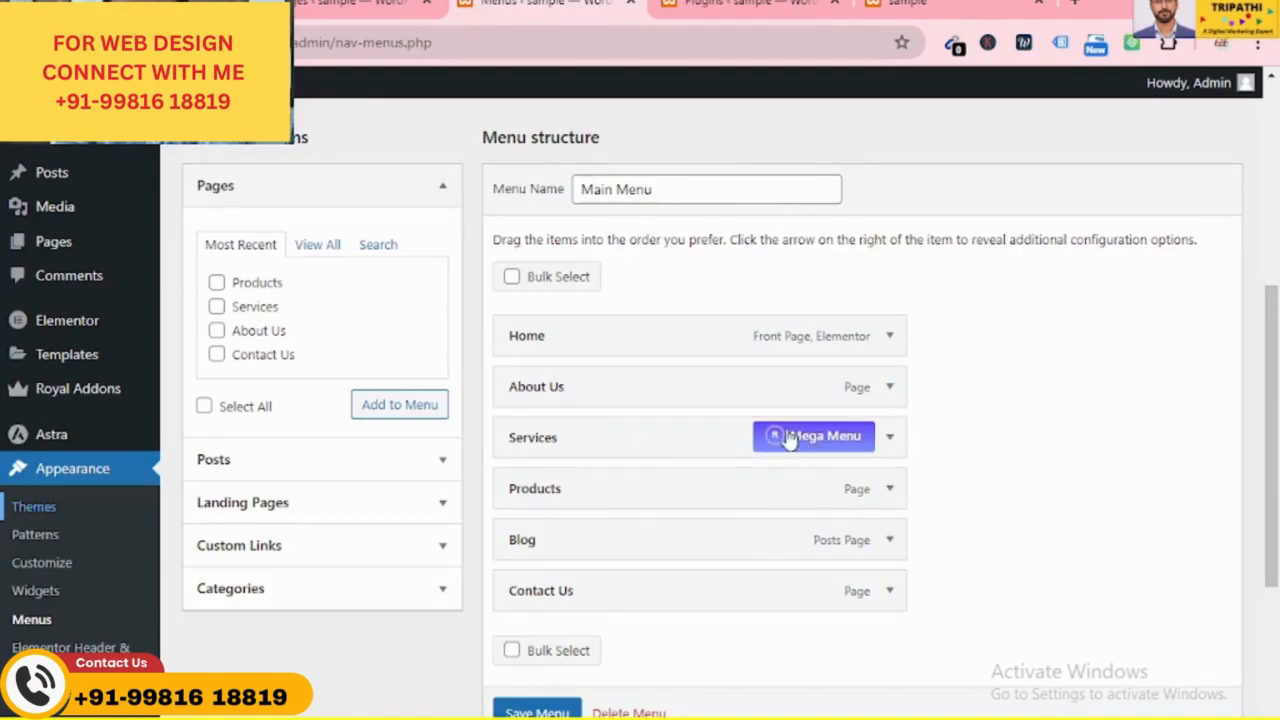
click(740, 3)
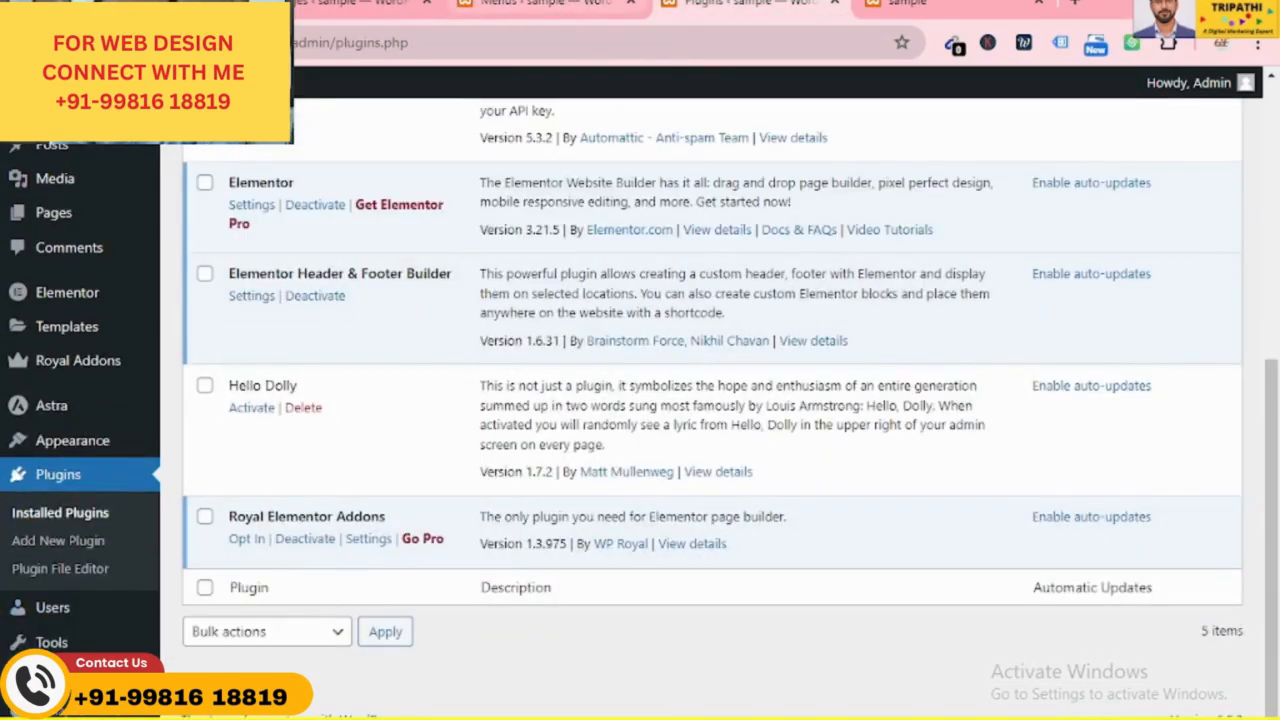
click(540, 4)
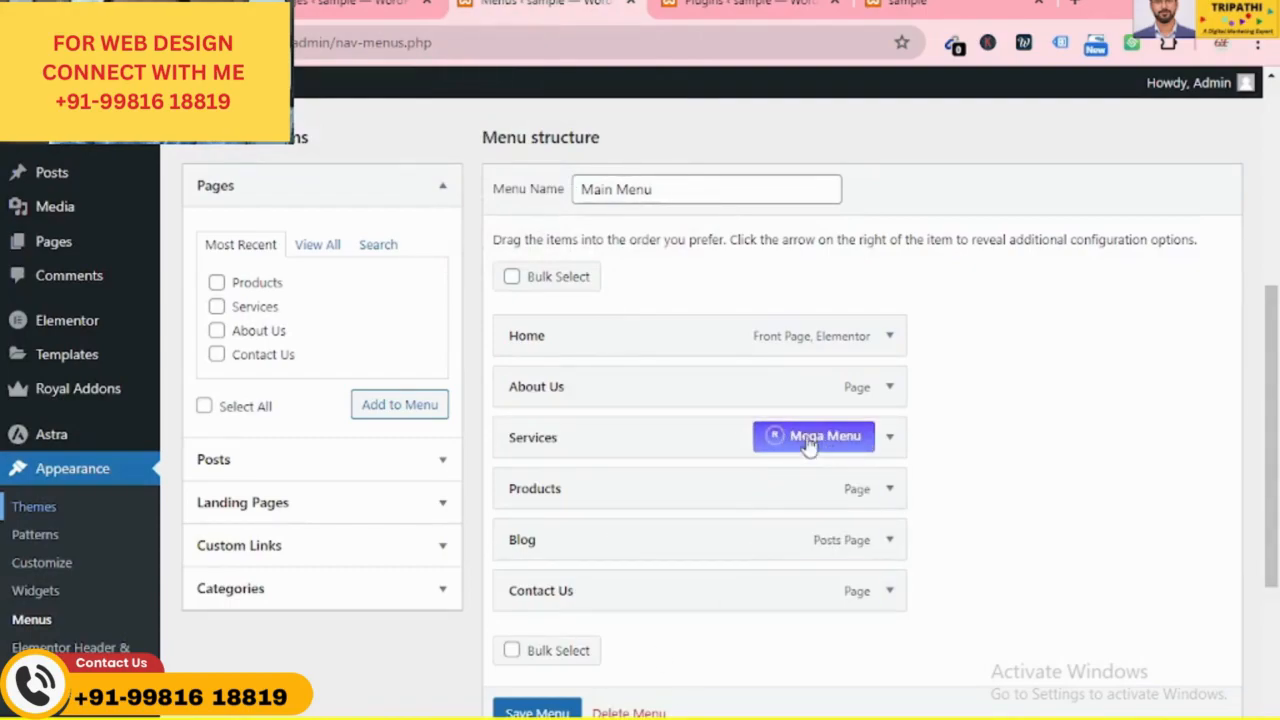
Open the Services item's mega menu settings, keep the dropdown width at Default, and open its content for editing in Elementor without the Navigator
click(810, 442)
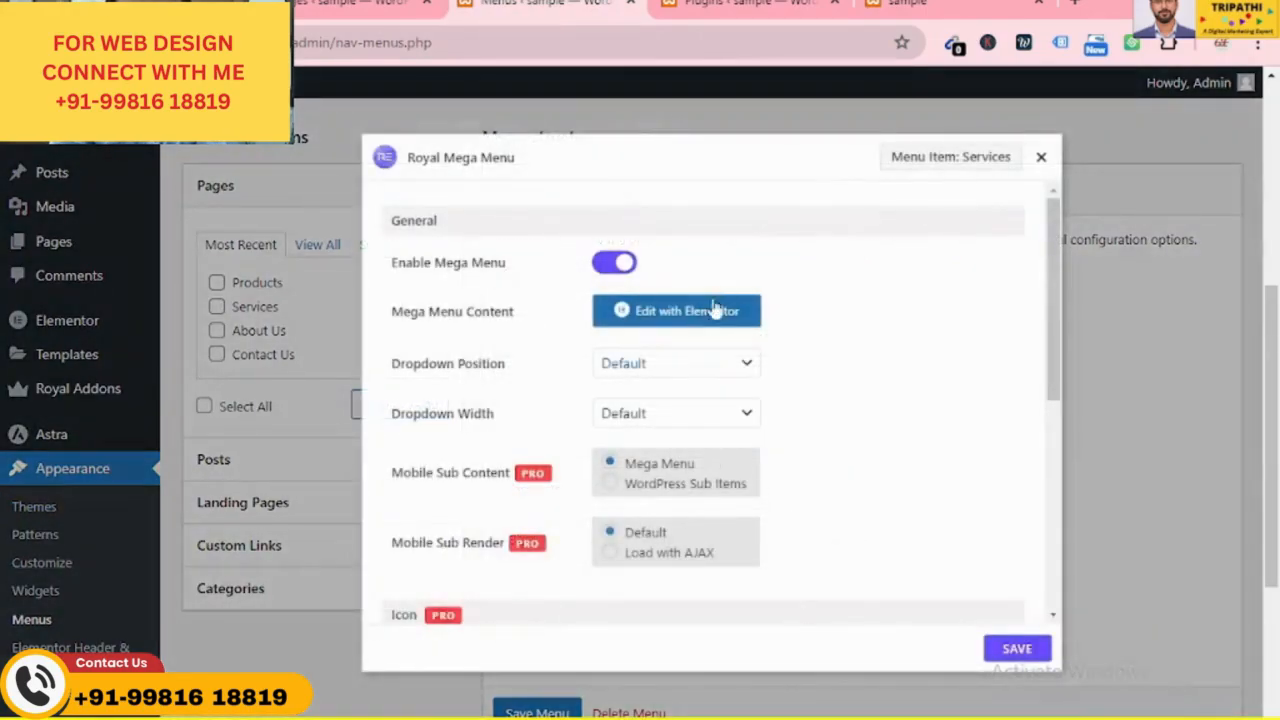
click(711, 366)
click(711, 370)
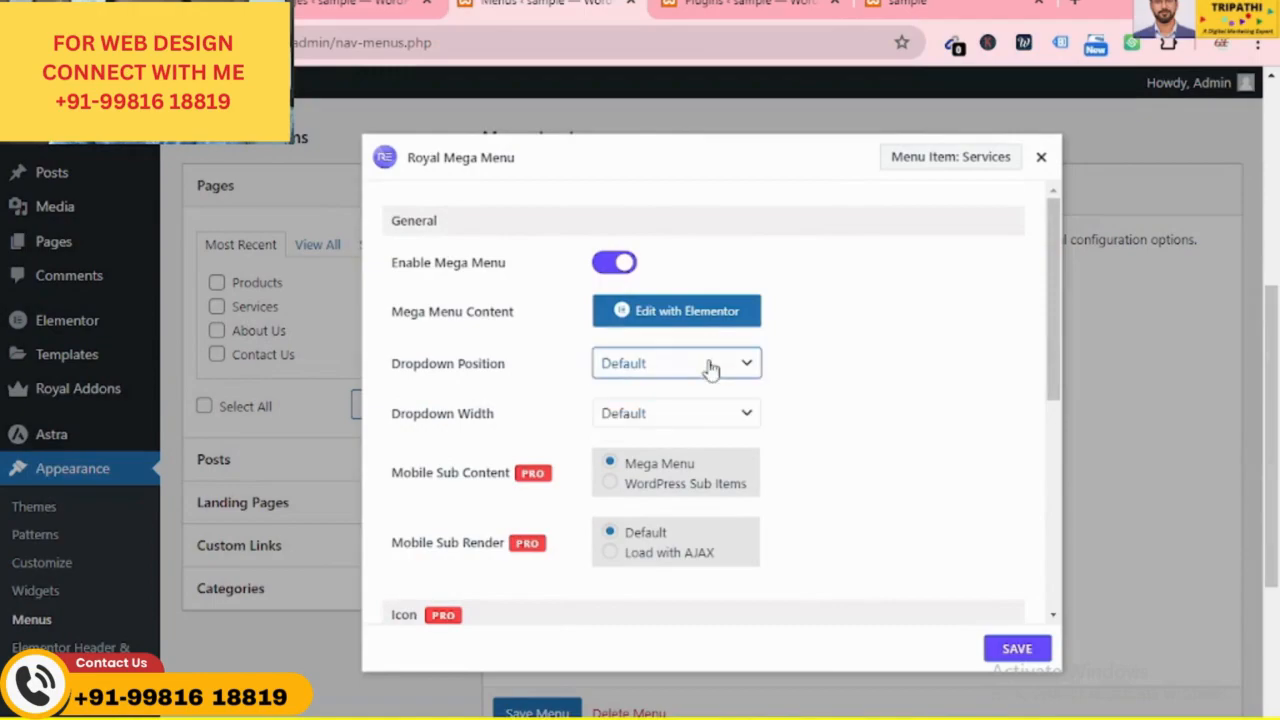
click(711, 412)
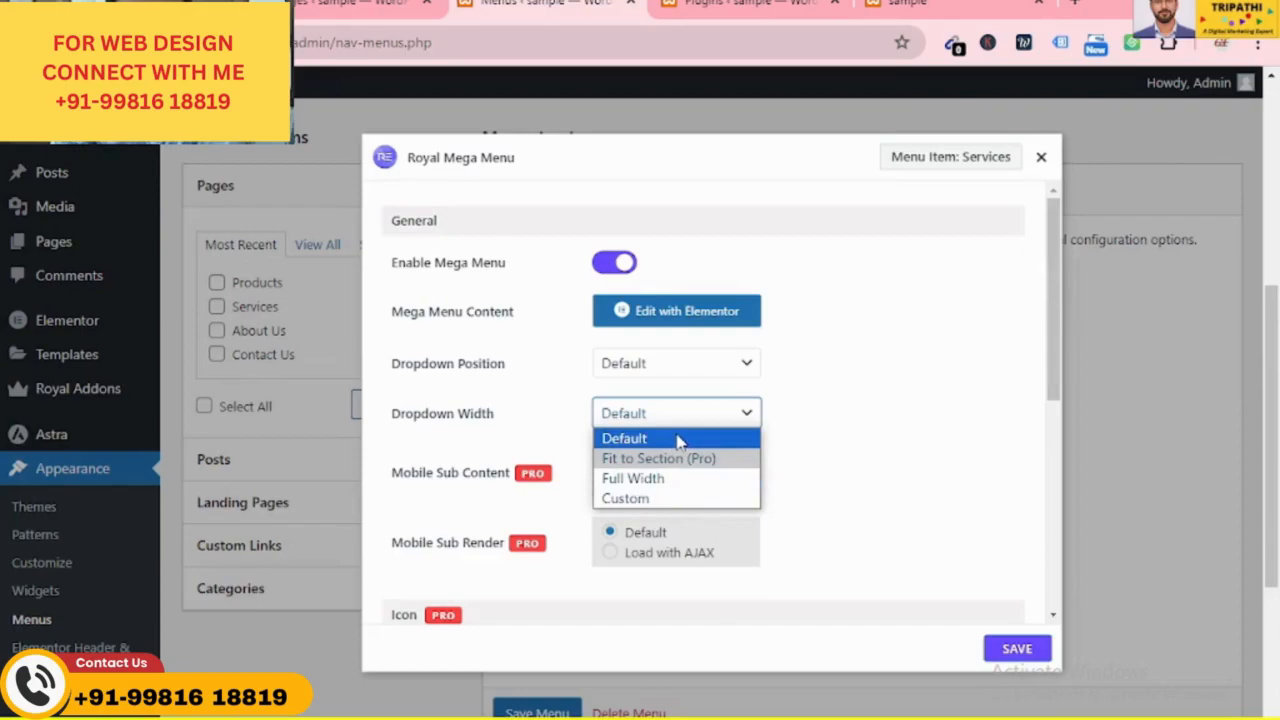
click(679, 440)
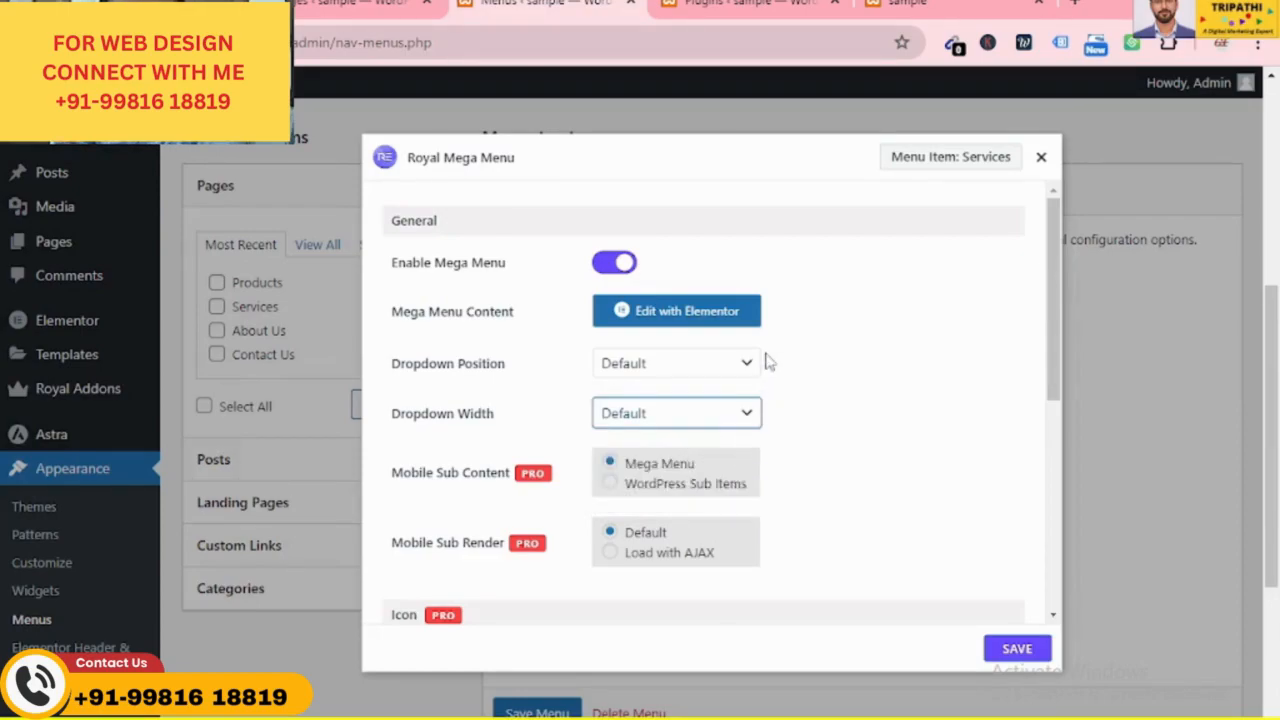
click(673, 320)
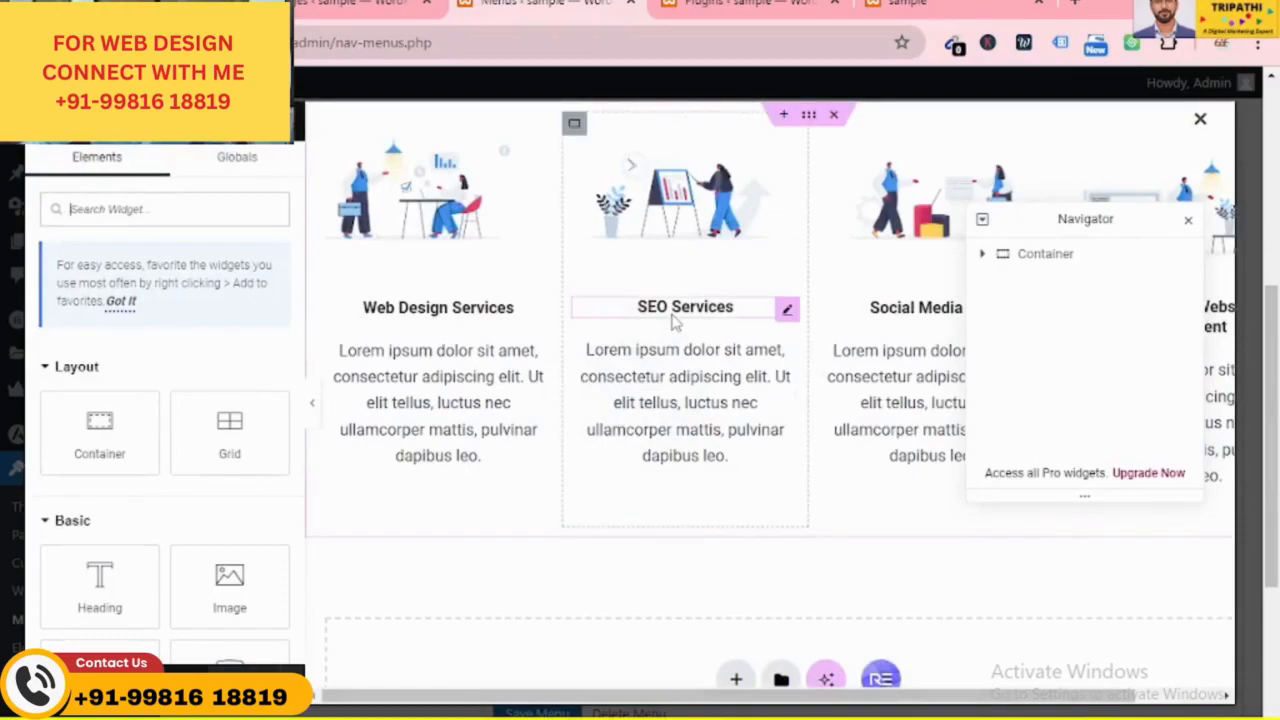
click(1190, 224)
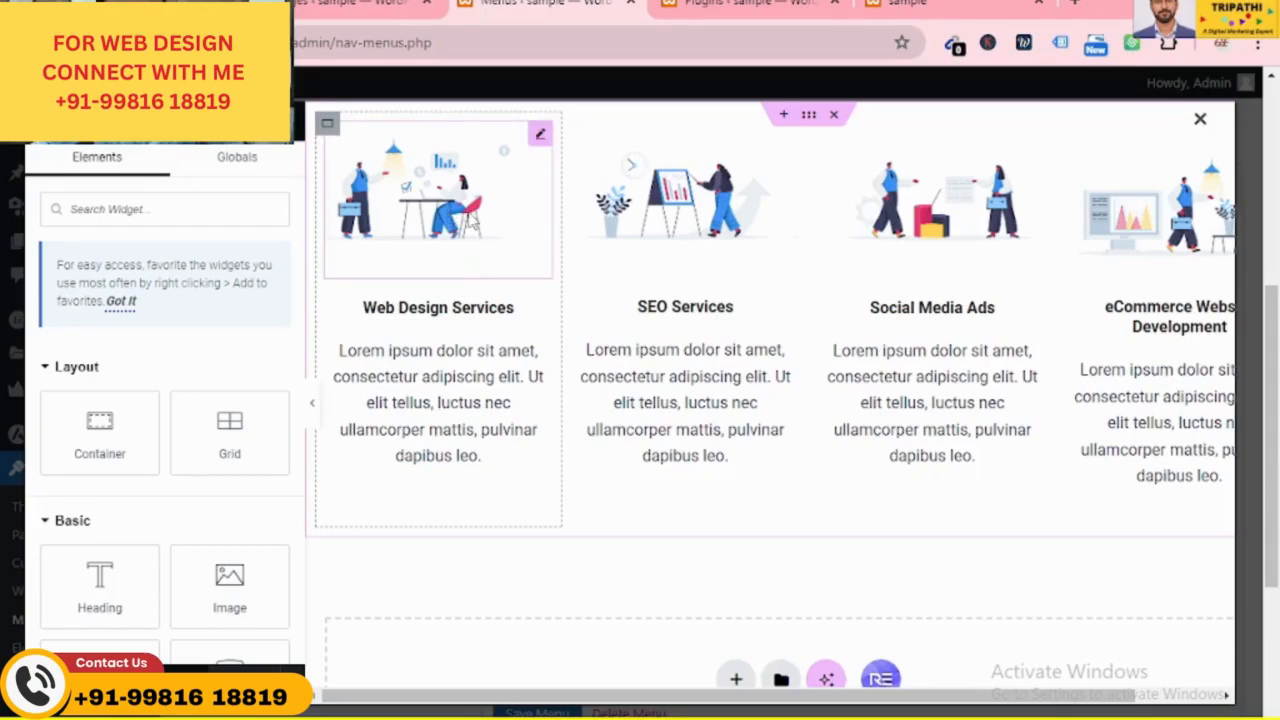
Add a new four-column container above the existing services section
click(785, 116)
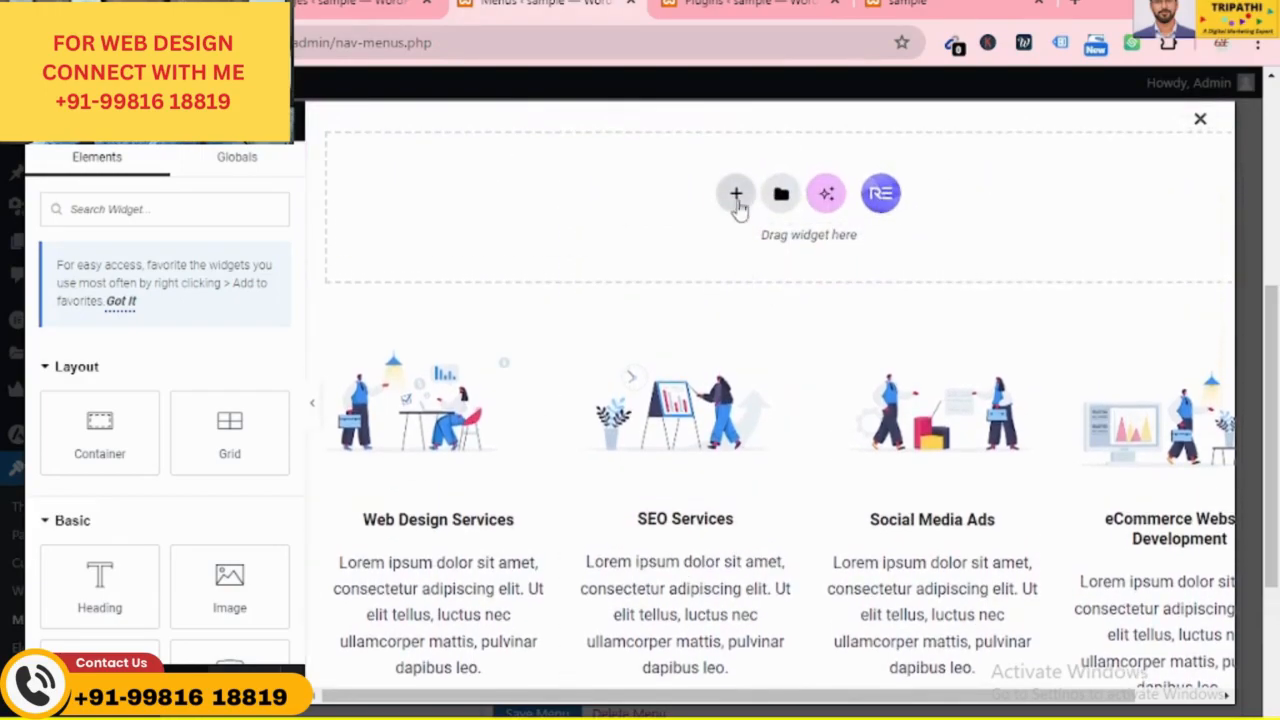
click(737, 195)
click(749, 271)
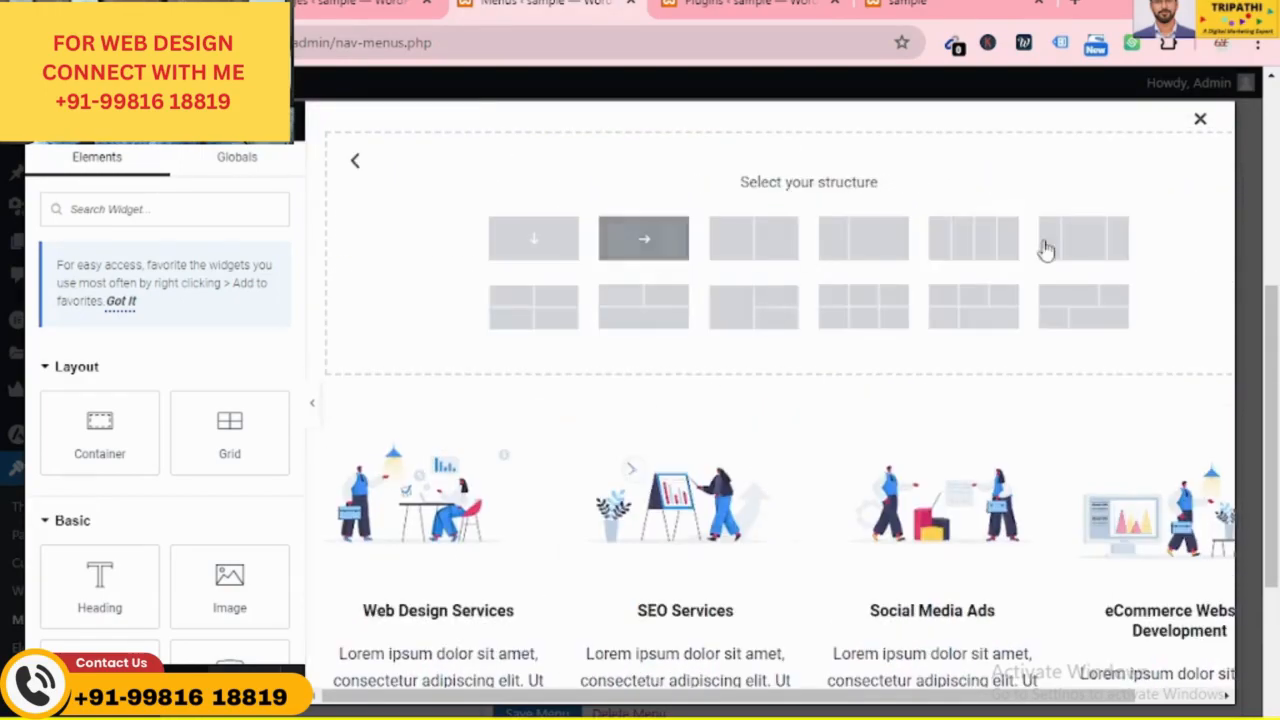
click(995, 260)
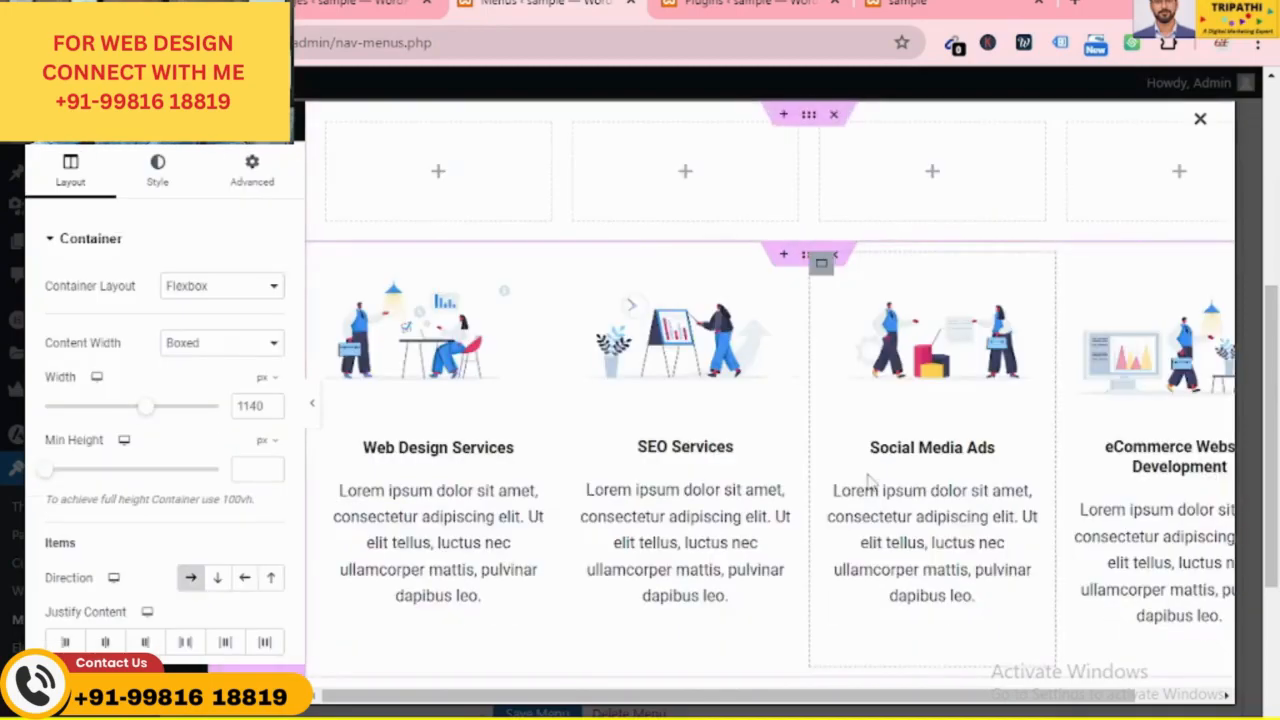
Copy the Web Design Services image into the first column of the new container
right_click(424, 338)
click(465, 340)
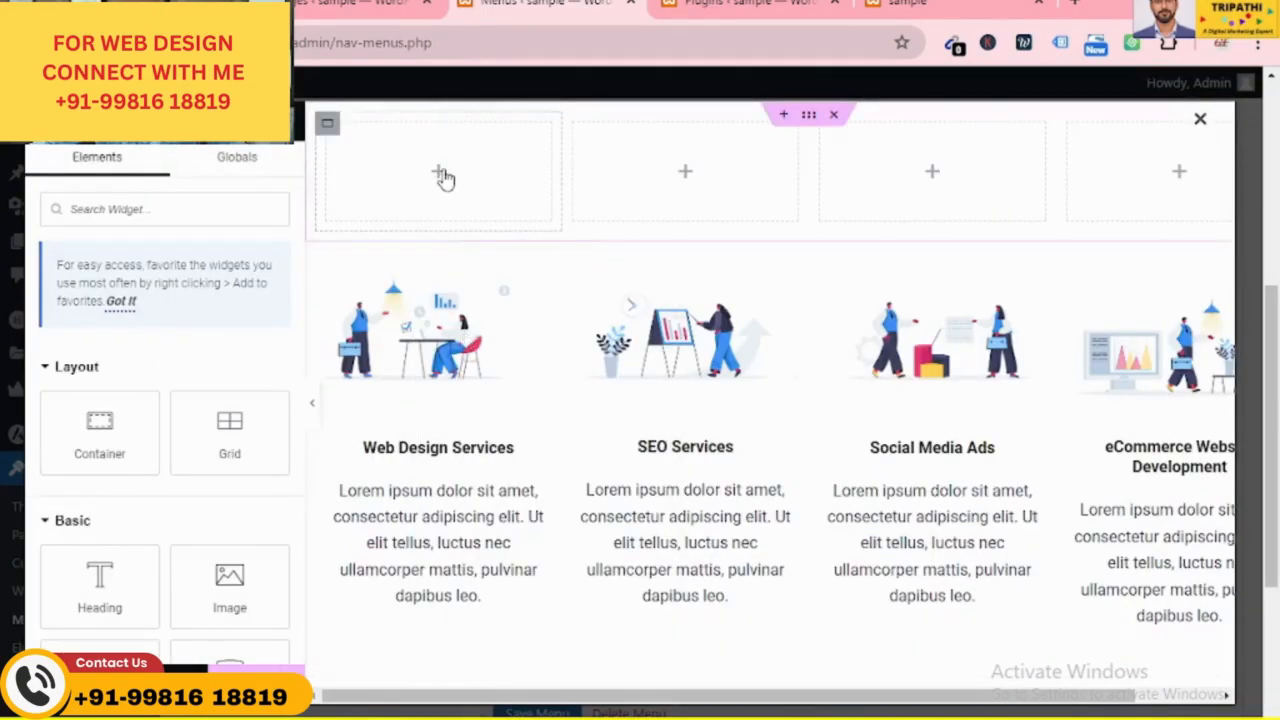
right_click(441, 175)
click(480, 328)
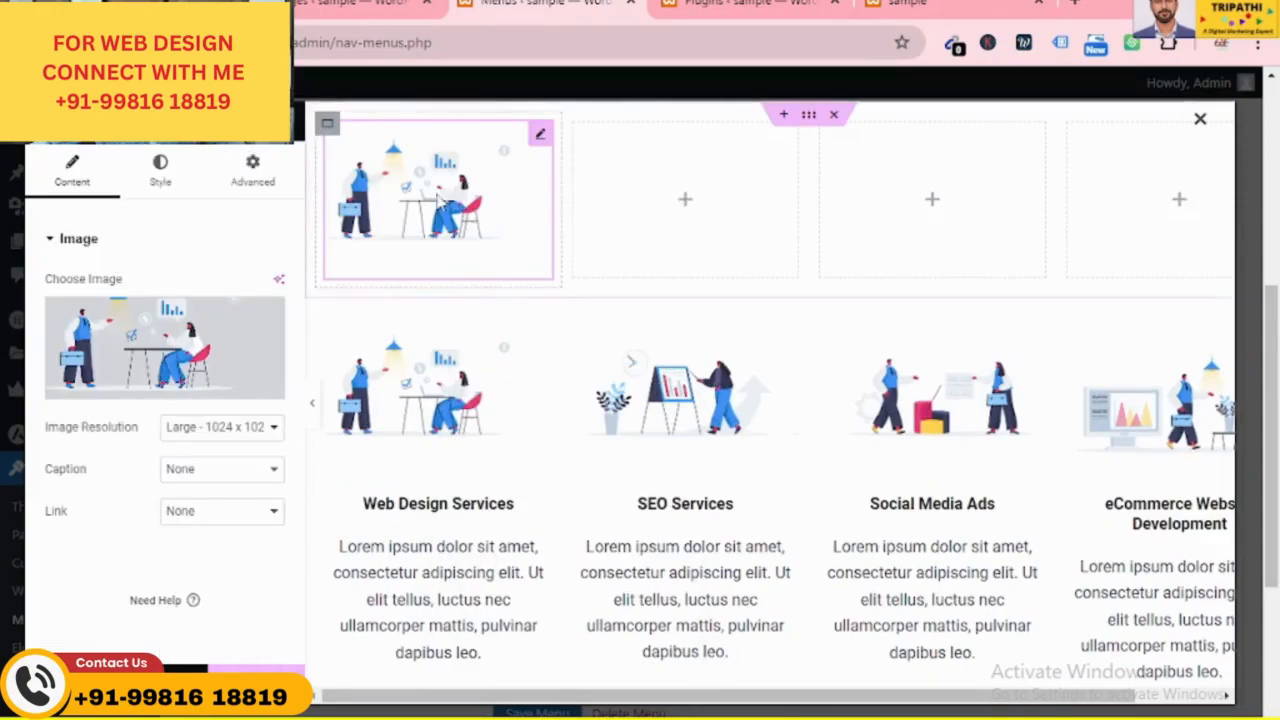
Copy the Web Design Services heading and paste it below the image in the new container's first column
right_click(490, 503)
click(541, 333)
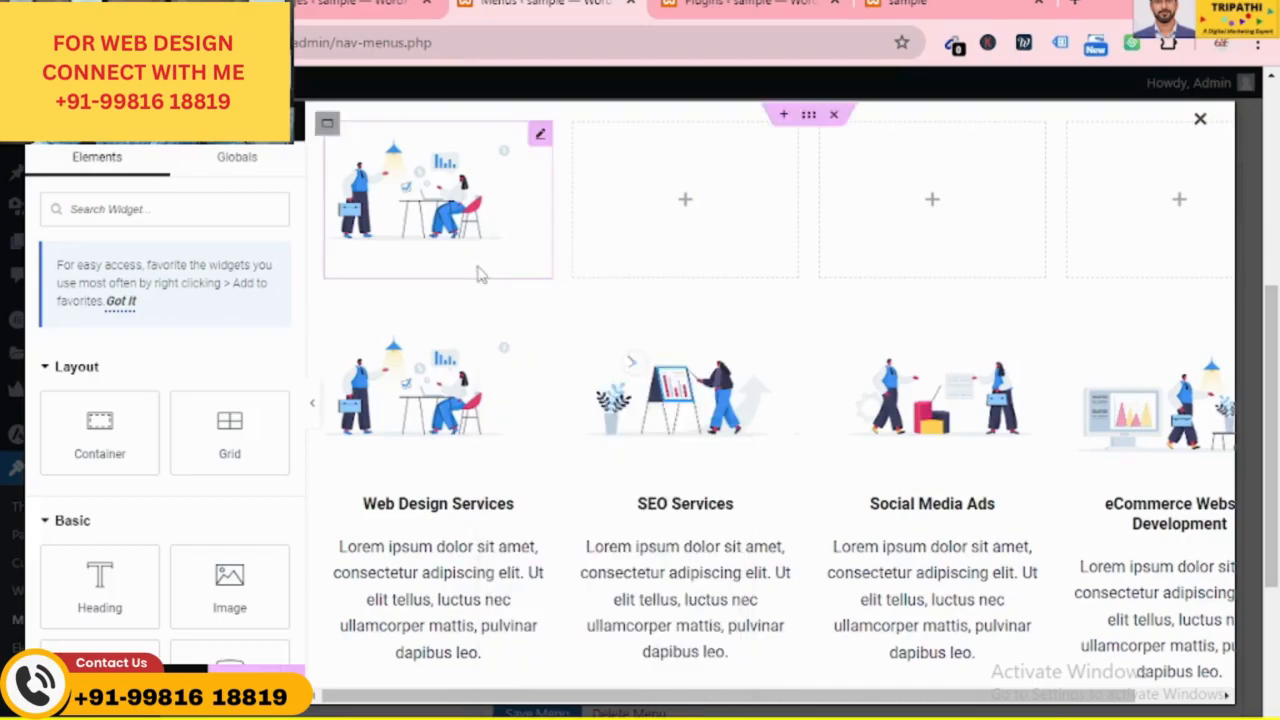
right_click(478, 275)
click(525, 373)
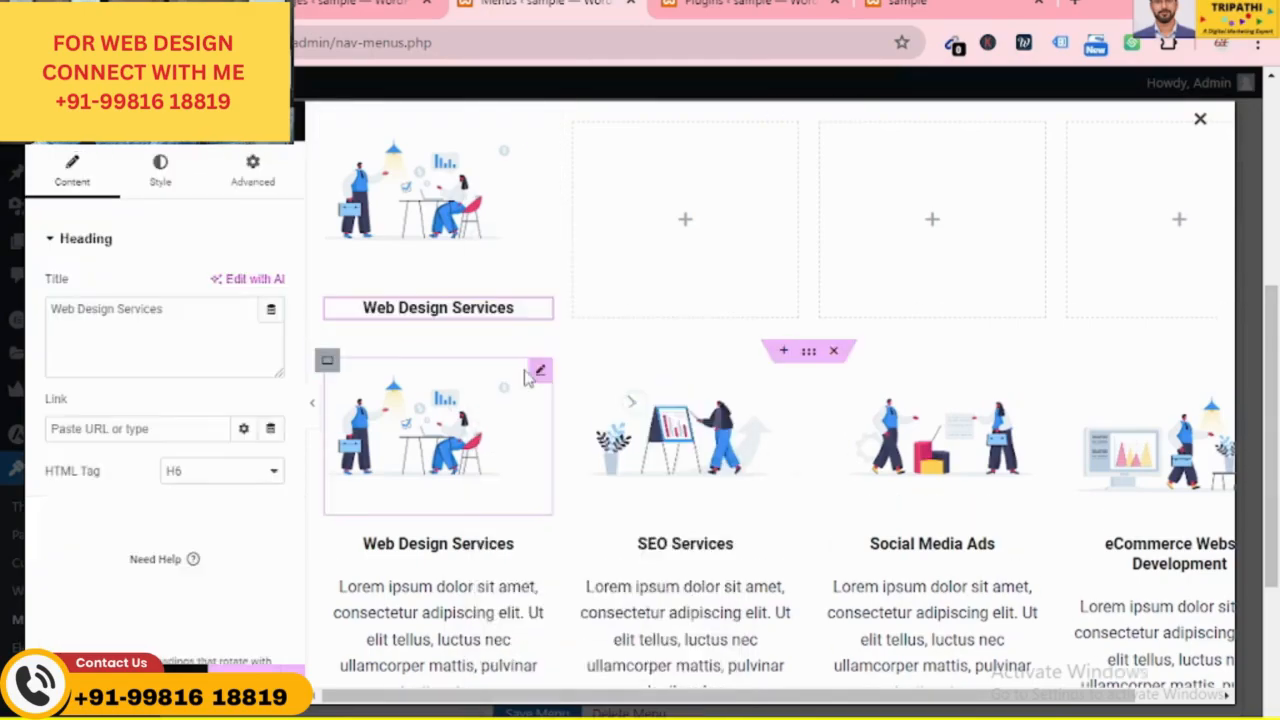
Copy the Web Design Services description text and paste it below the heading in the new container's first column
right_click(464, 622)
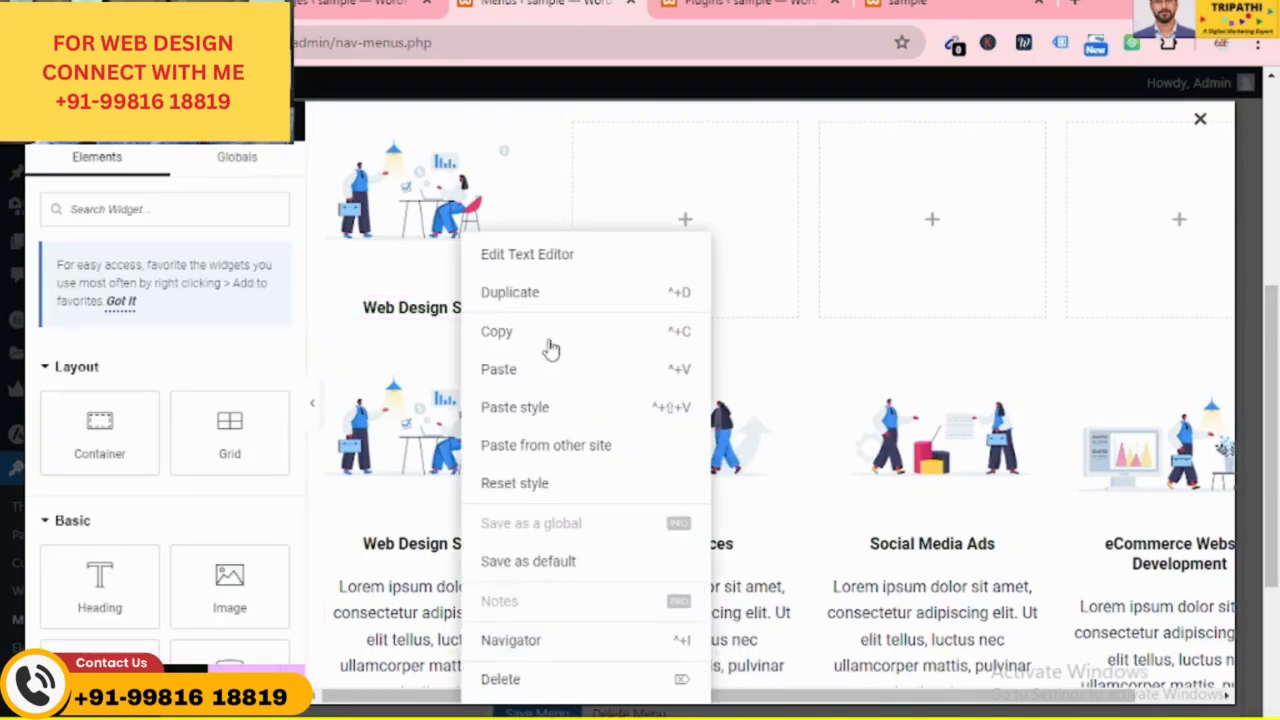
click(537, 333)
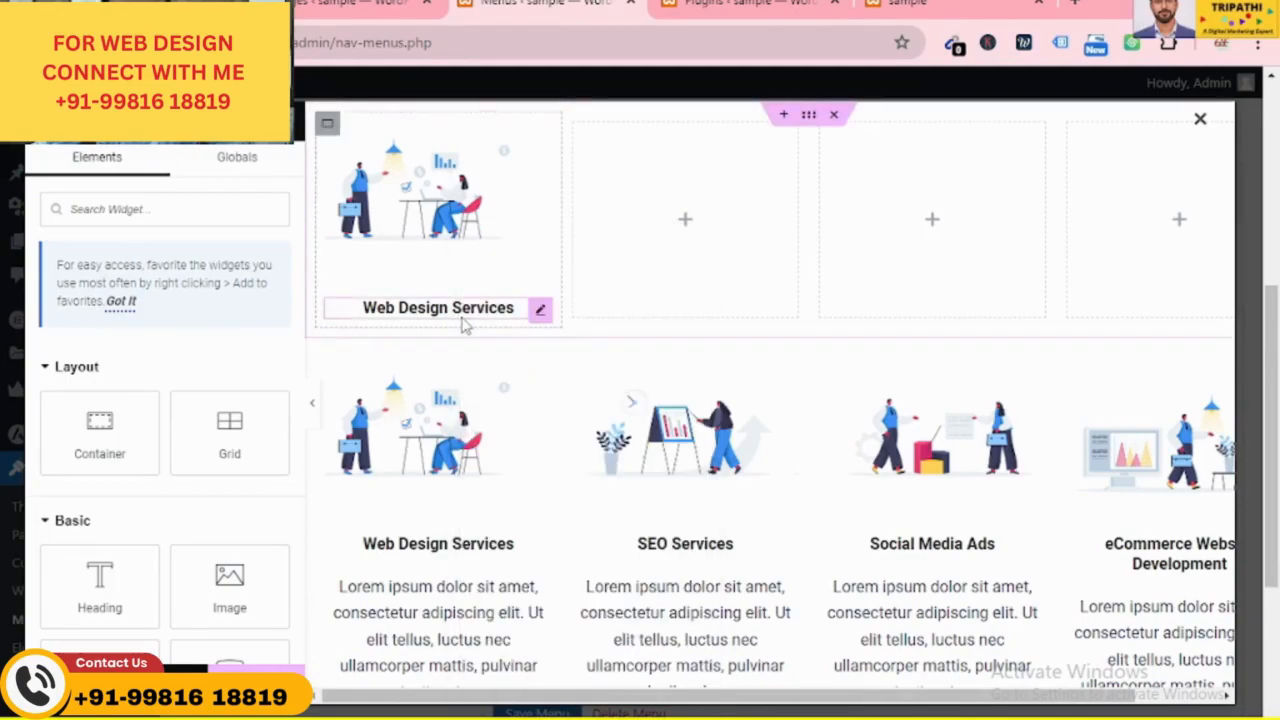
right_click(469, 333)
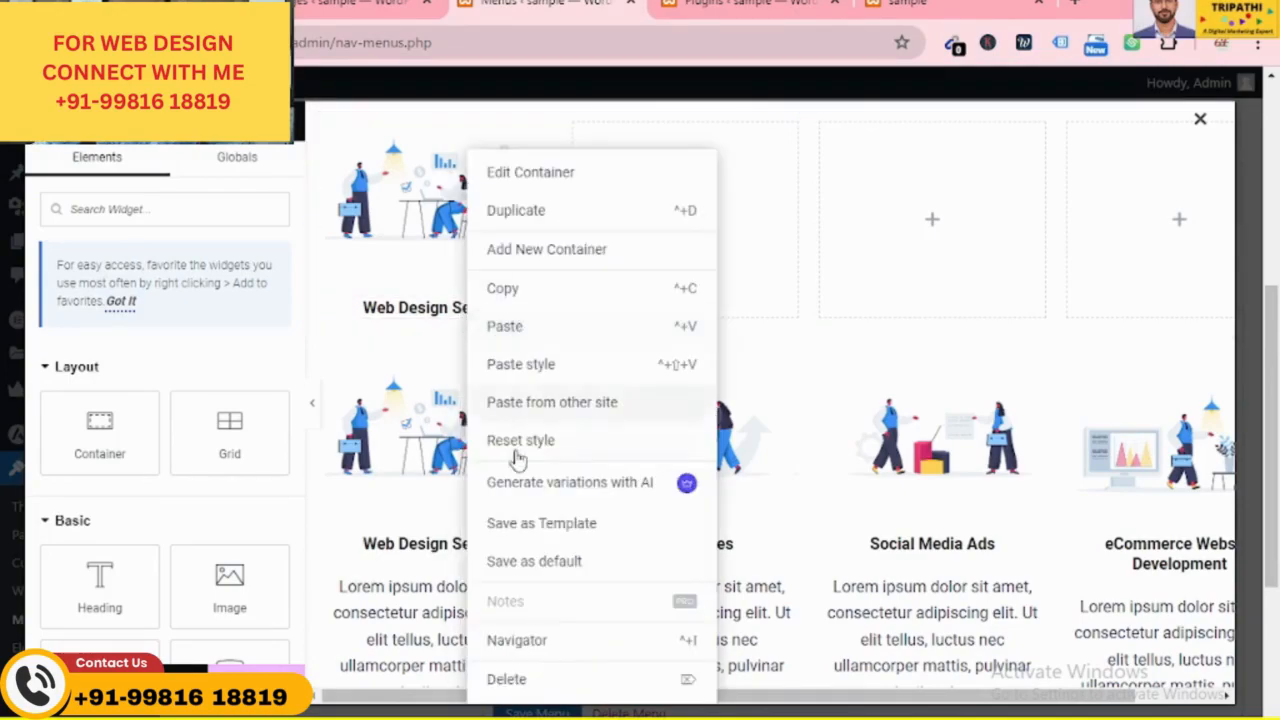
click(540, 336)
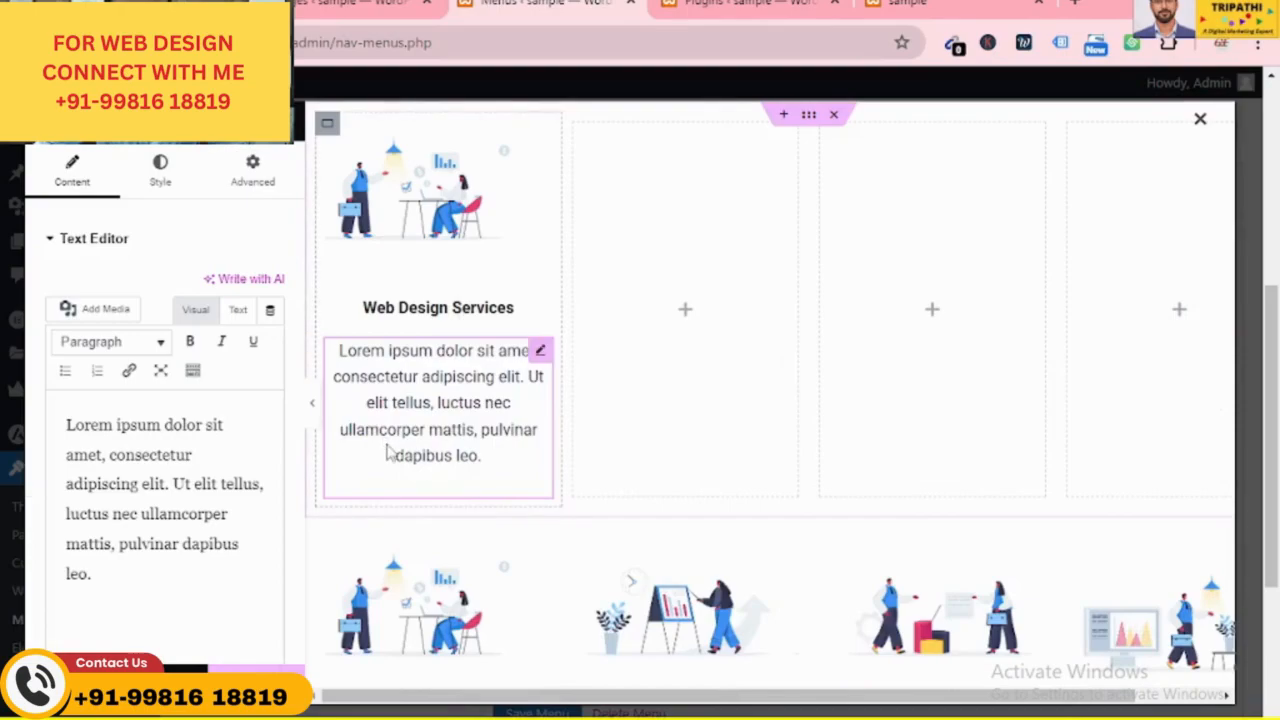
Add an Image widget to the second column of the new container
click(288, 140)
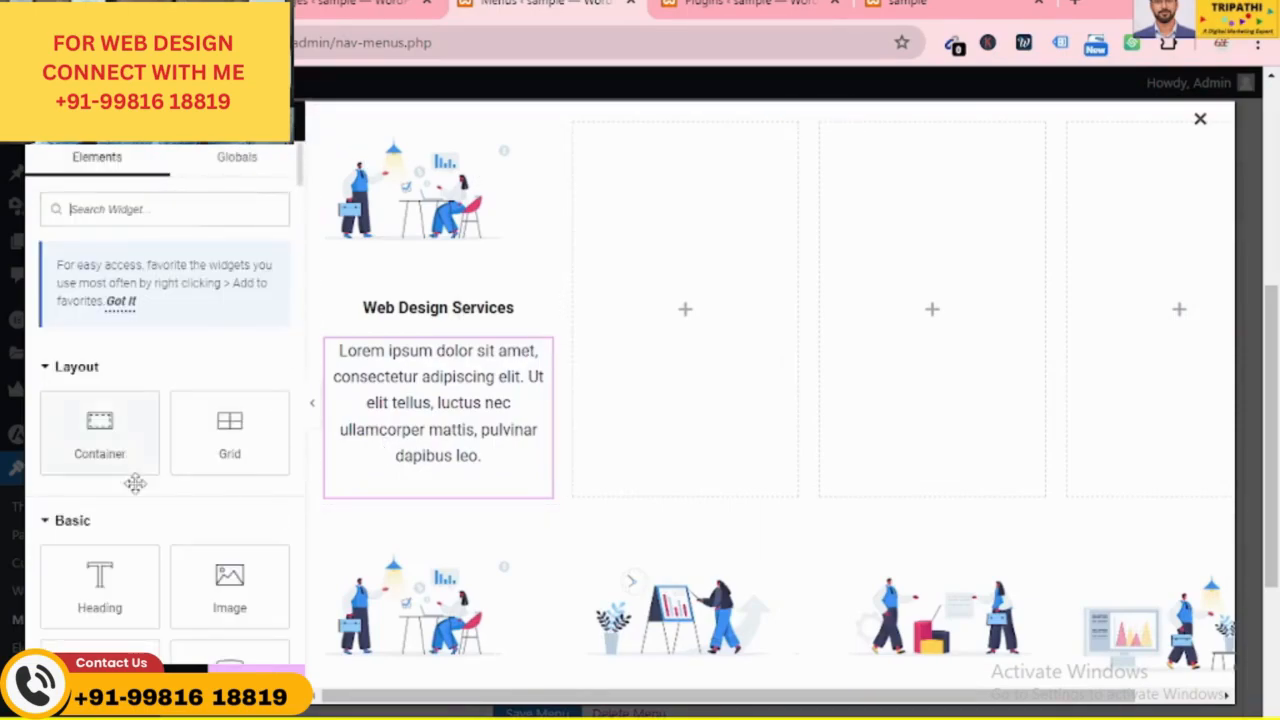
scroll(133, 457, down, 2)
drag(229, 400, 737, 225)
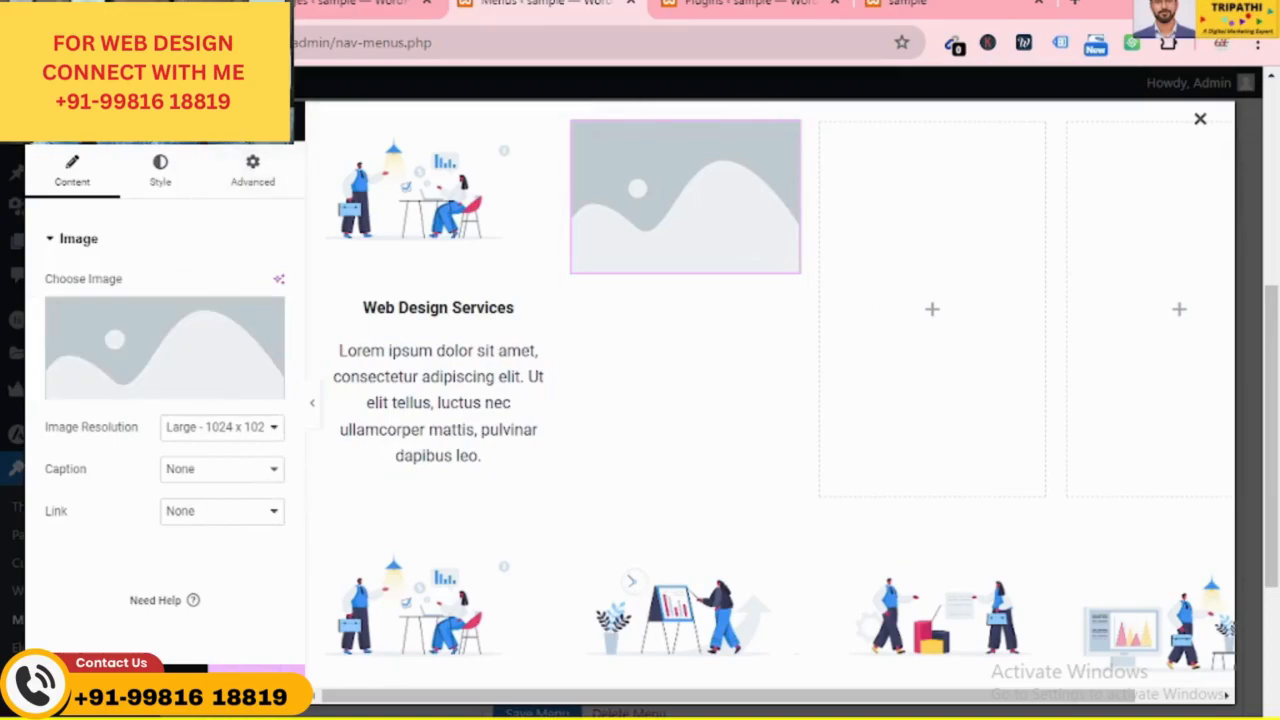
Add a Heading widget below the placeholder image inside the second column, undoing any placement outside it
click(288, 140)
drag(100, 595, 690, 370)
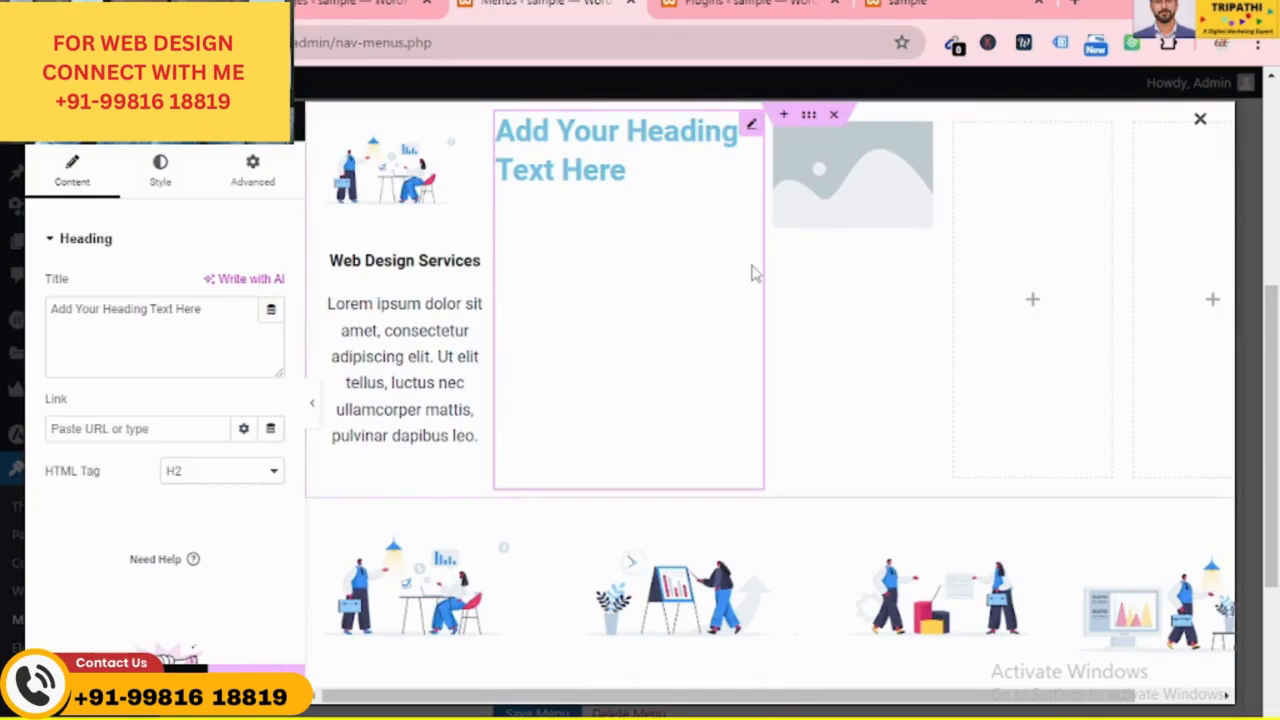
key(ctrl+z)
drag(100, 585, 690, 275)
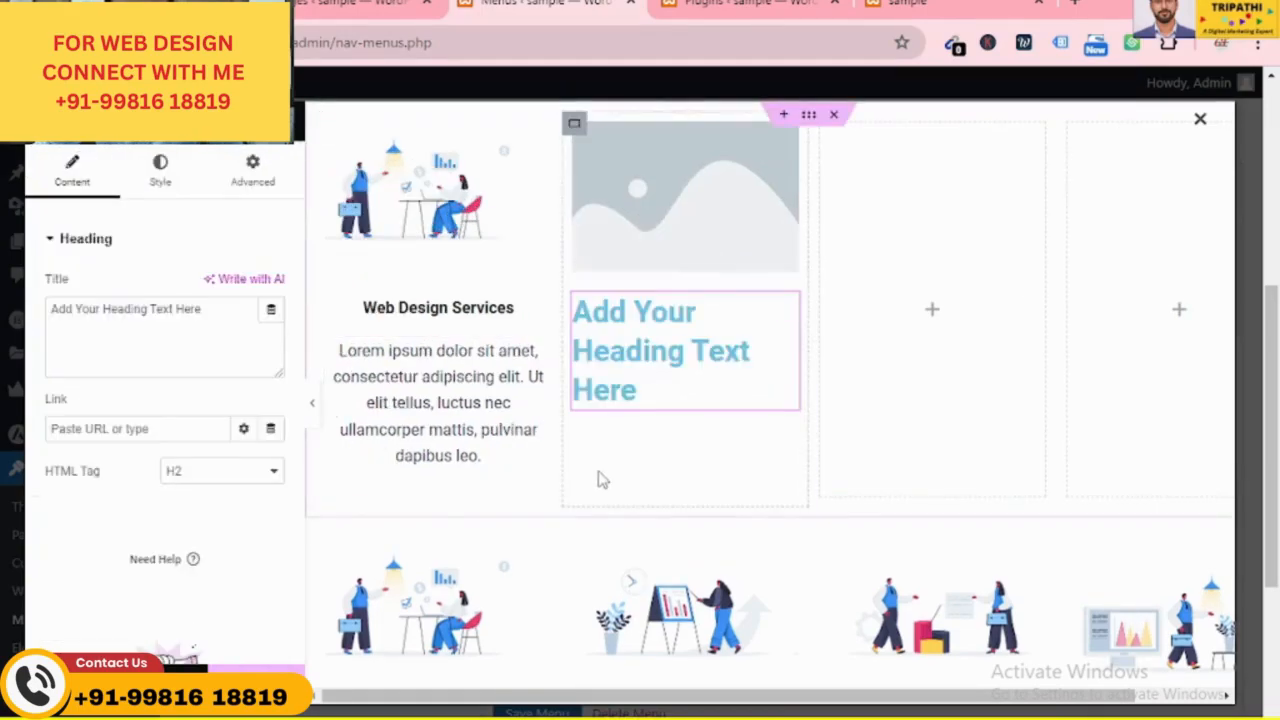
Copy the style of the Web Design Services heading onto the placeholder heading in the second column
right_click(437, 308)
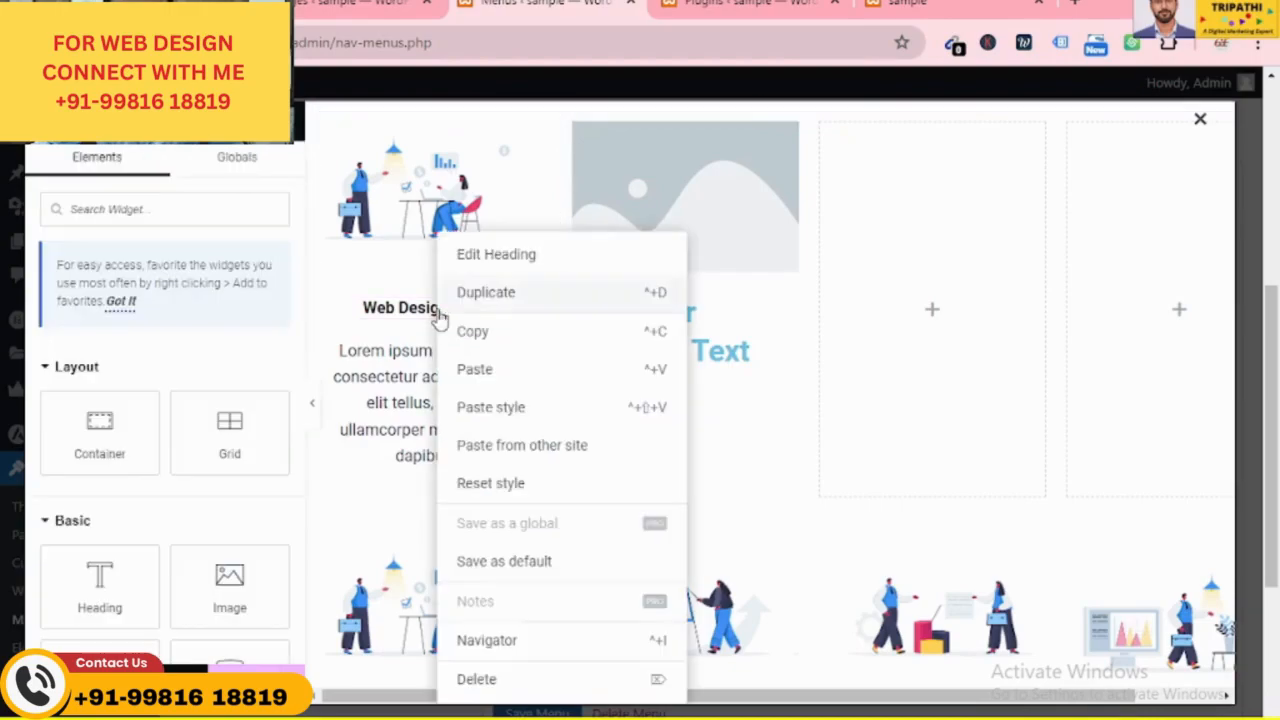
click(507, 345)
right_click(620, 340)
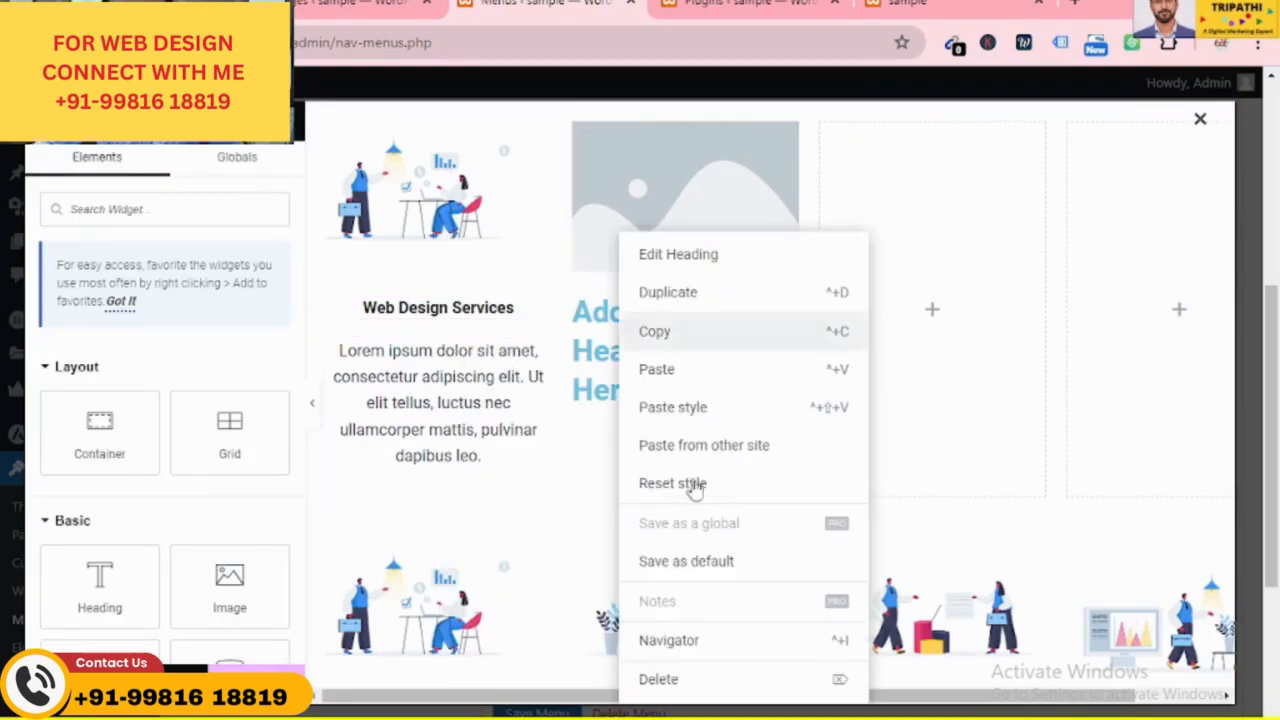
click(672, 407)
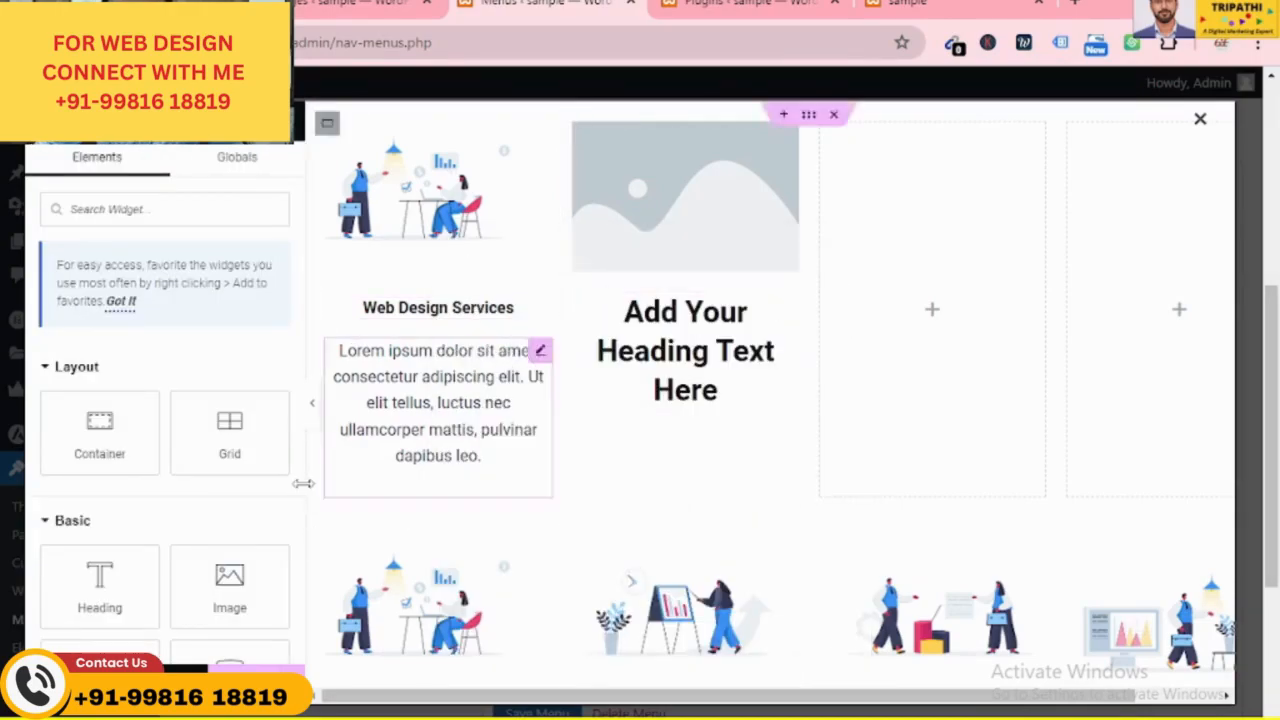
Apply the global Text font to the second column's placeholder heading and set its font size to 16 px
click(733, 378)
click(160, 170)
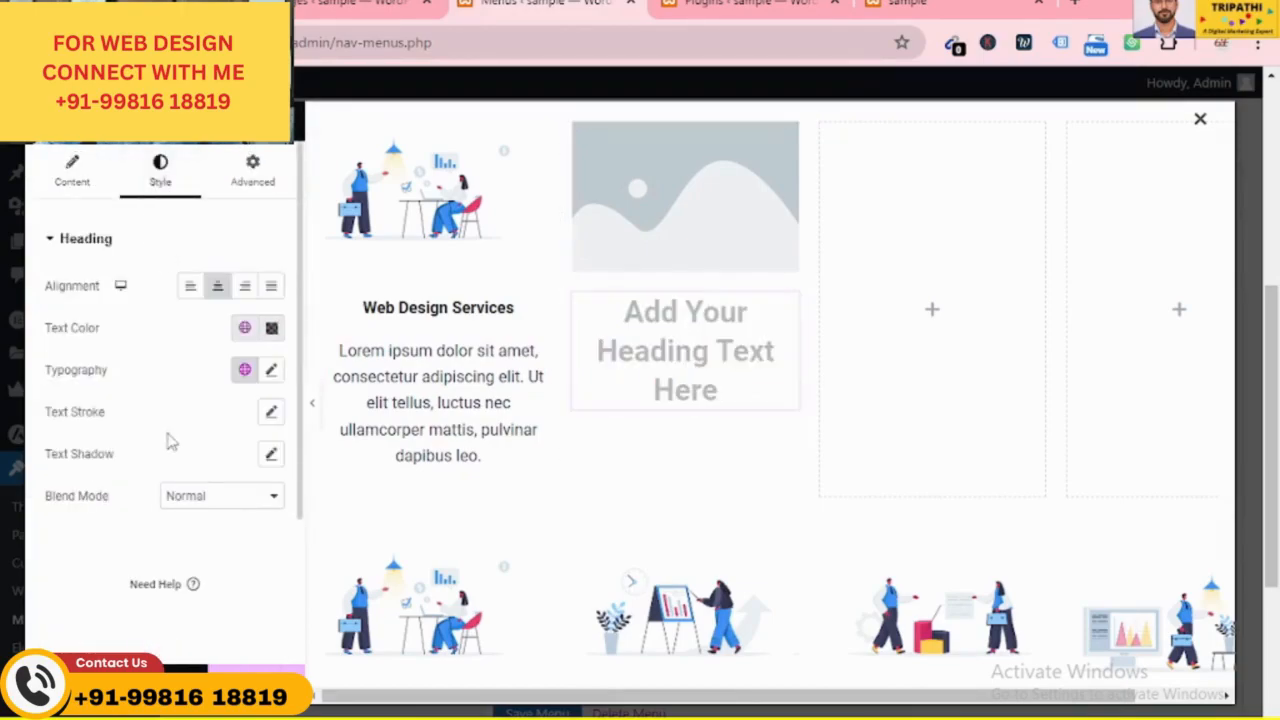
click(244, 327)
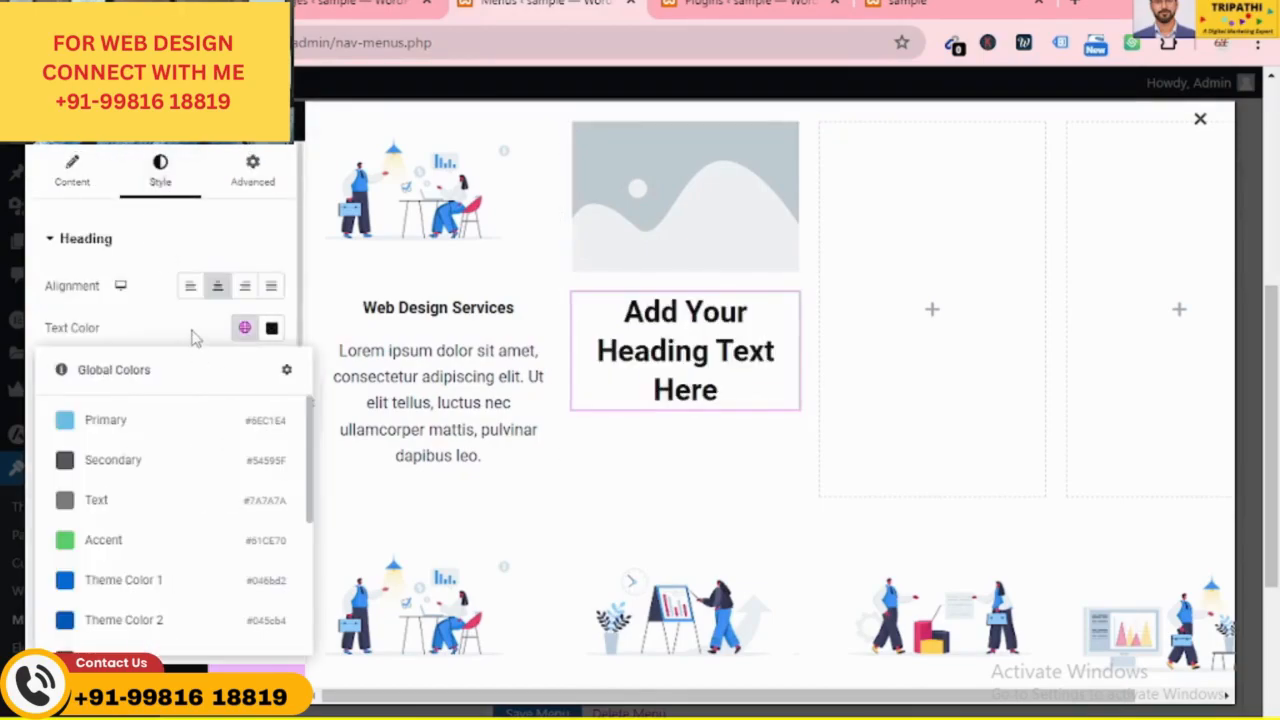
click(195, 338)
click(244, 369)
click(160, 502)
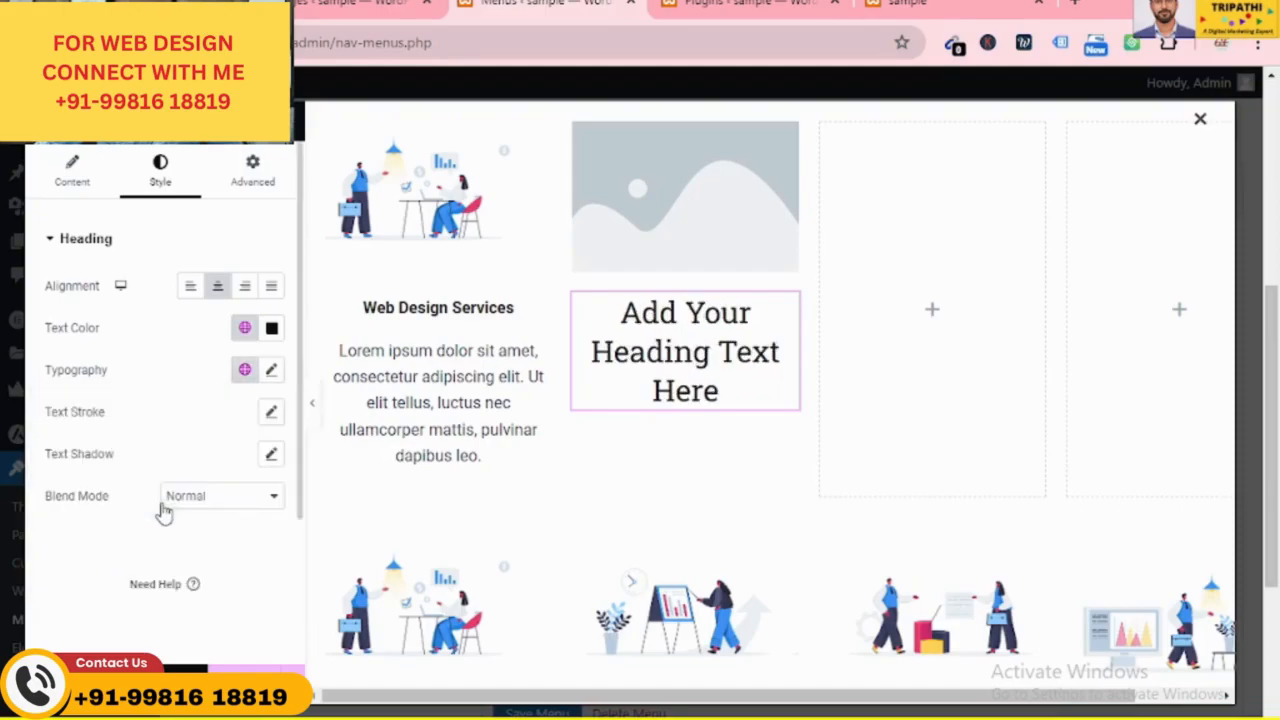
click(244, 369)
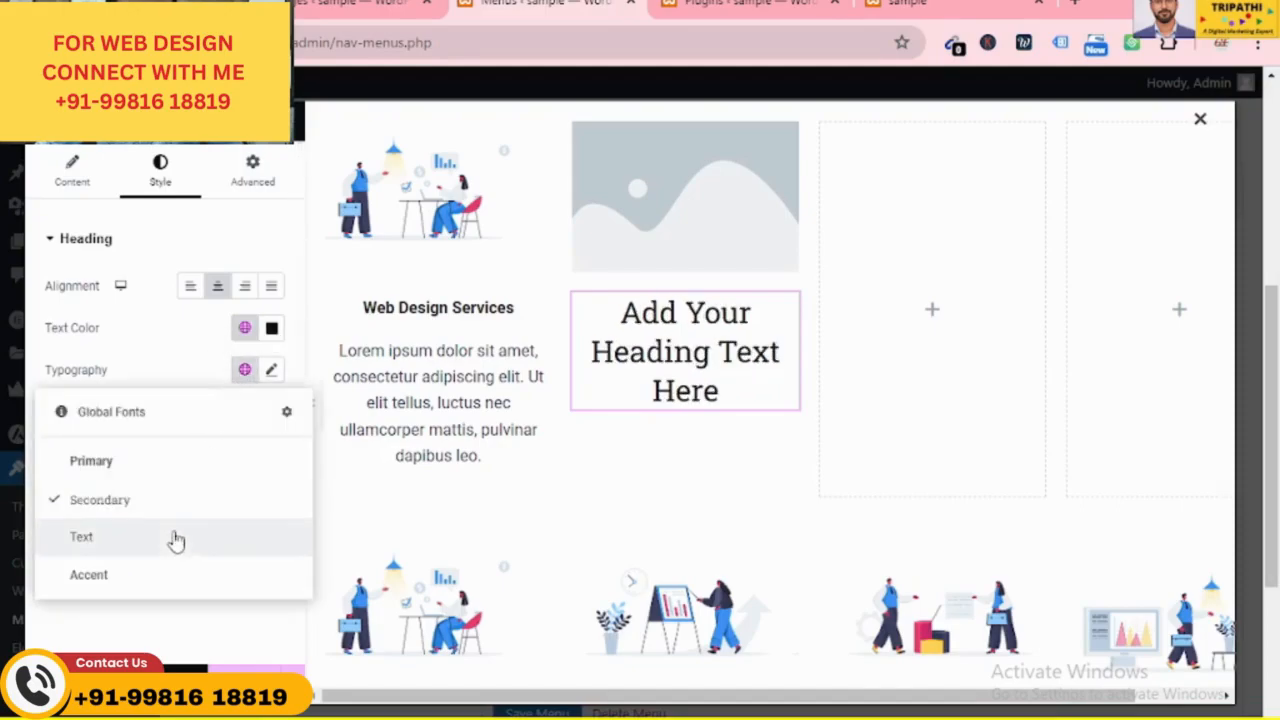
click(171, 537)
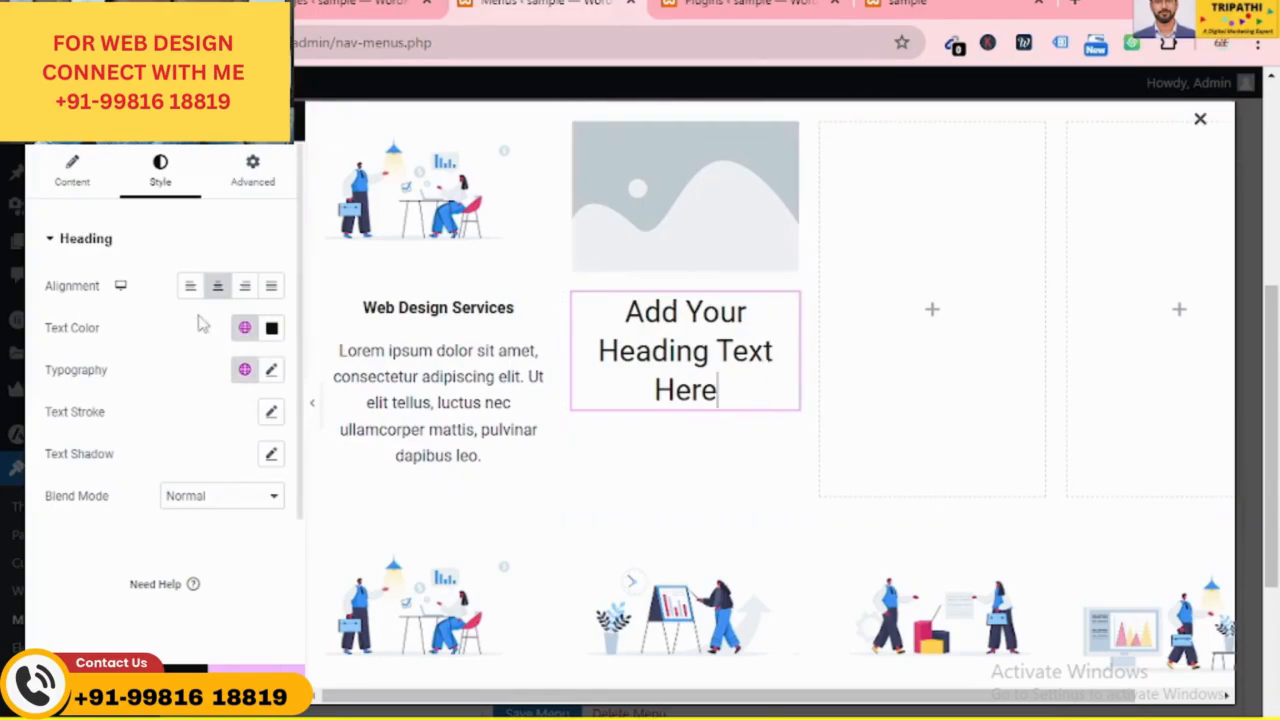
click(271, 370)
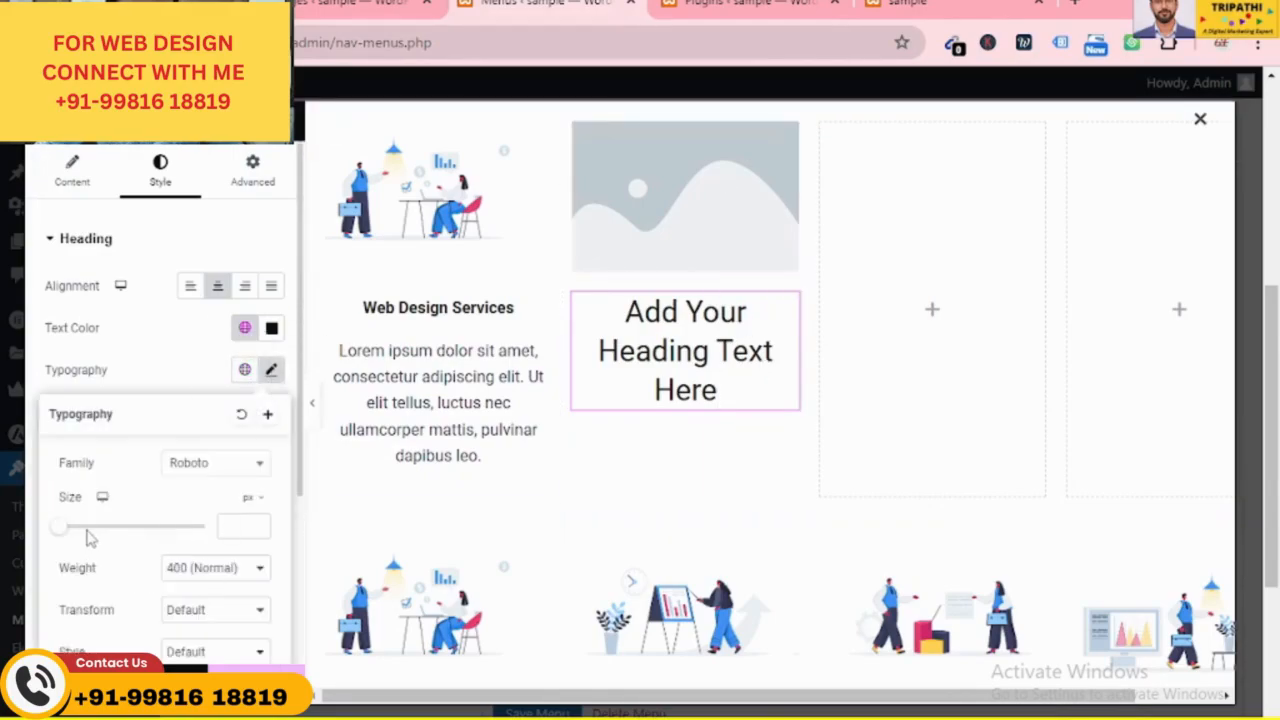
drag(68, 537, 80, 540)
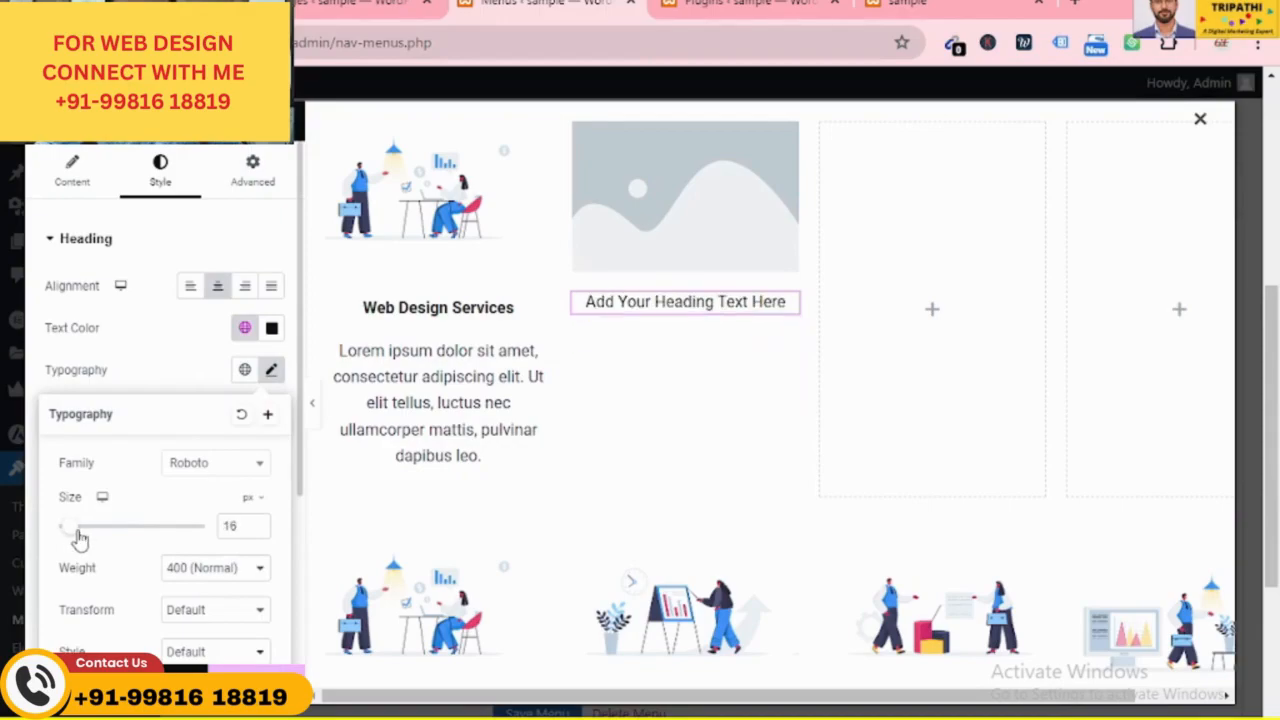
Try different typography settings on the second column's placeholder heading, including the global Secondary font
click(245, 369)
click(123, 461)
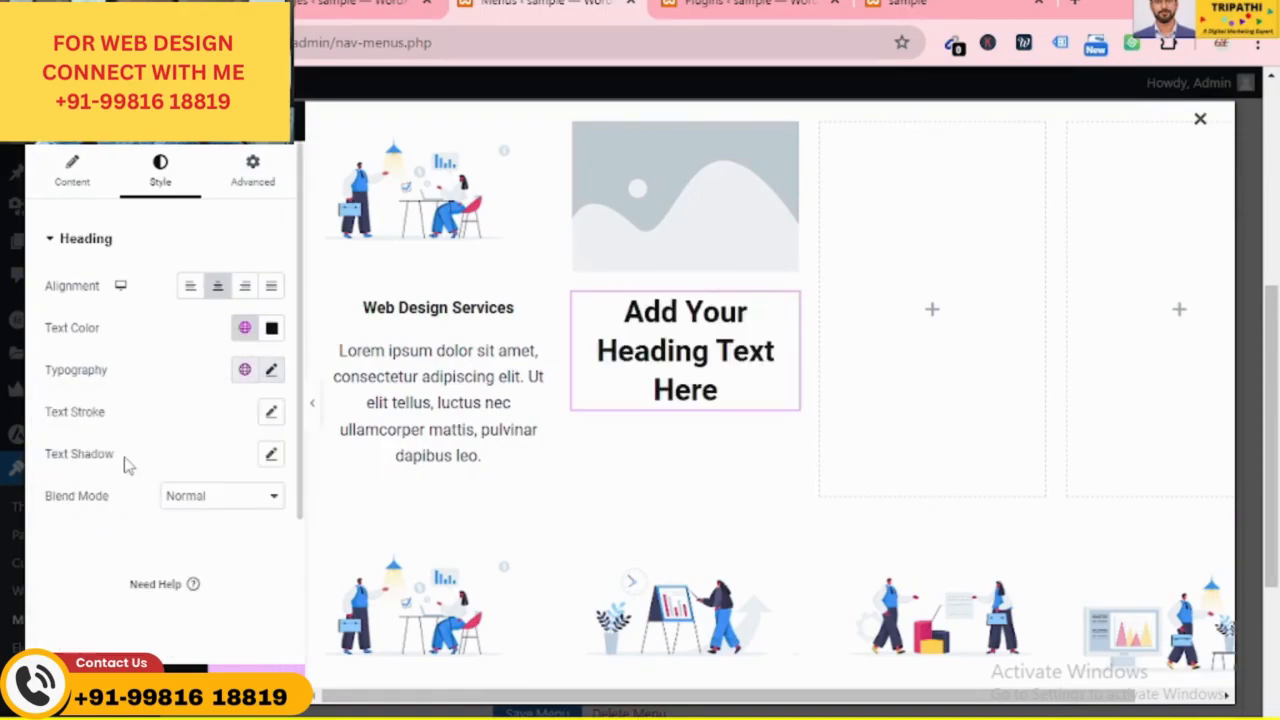
click(271, 372)
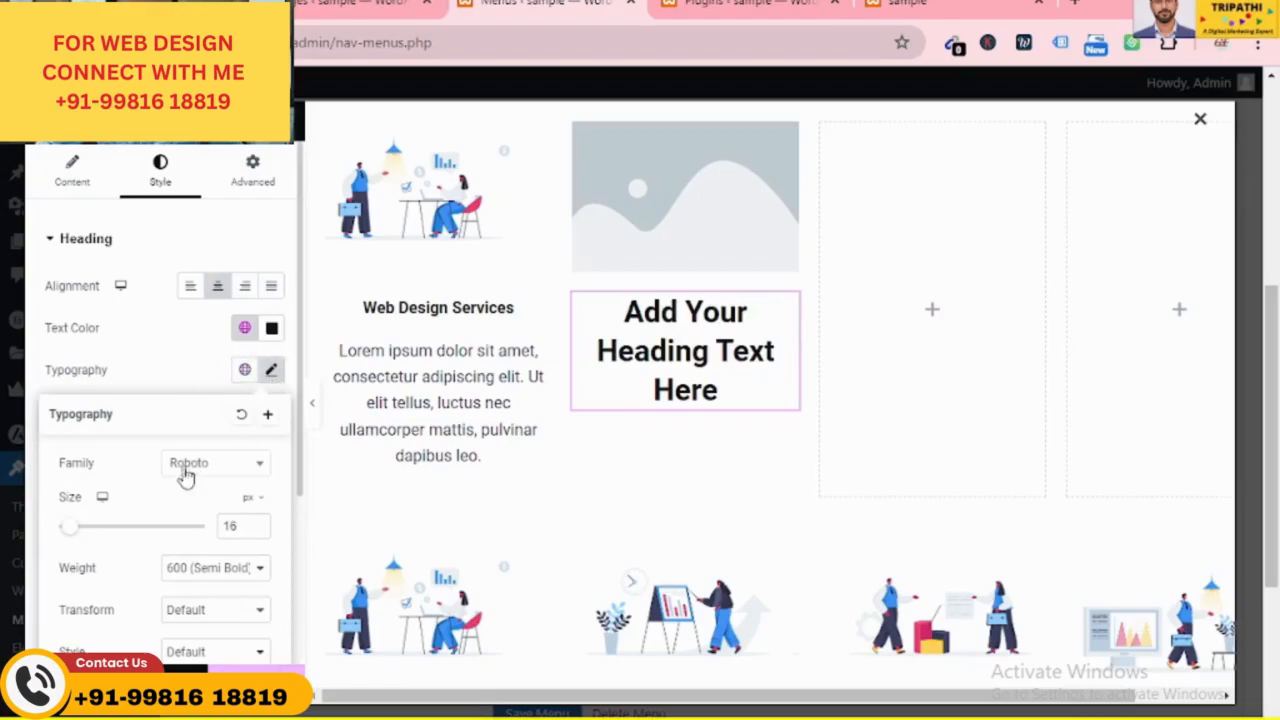
click(245, 369)
click(143, 510)
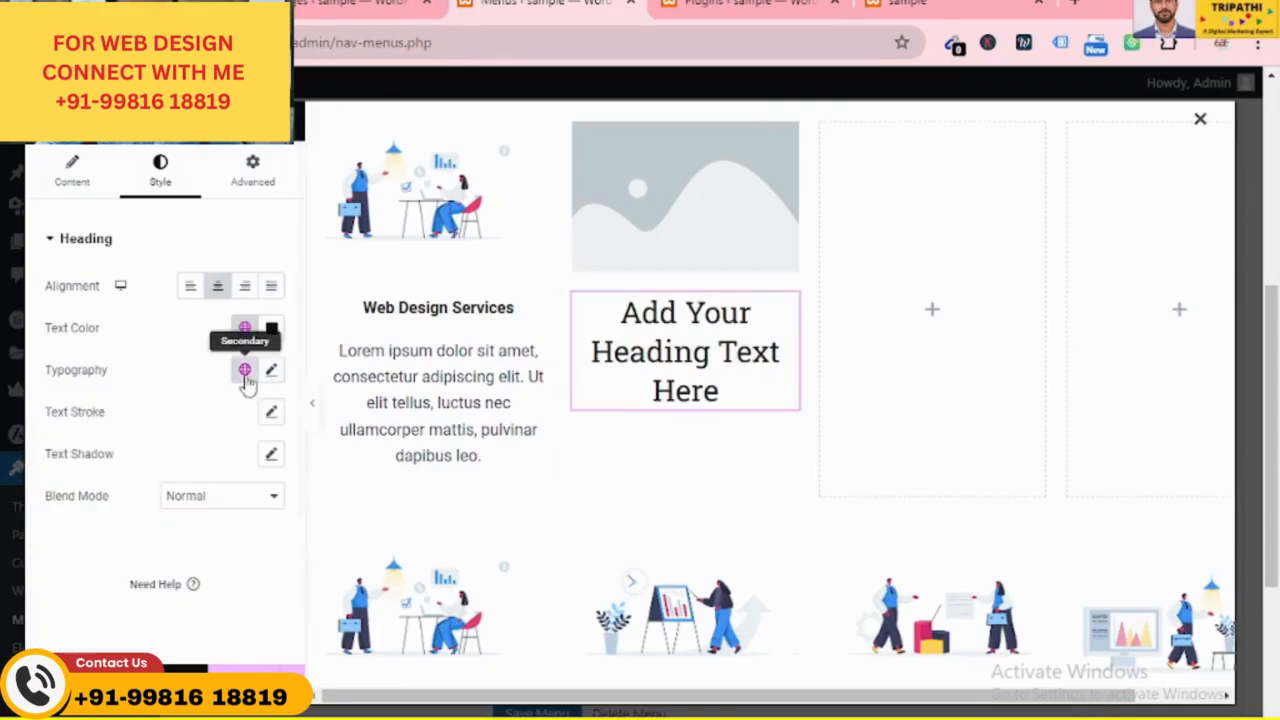
Delete the new container holding the Web Design Services copy and the placeholder image and heading
click(687, 220)
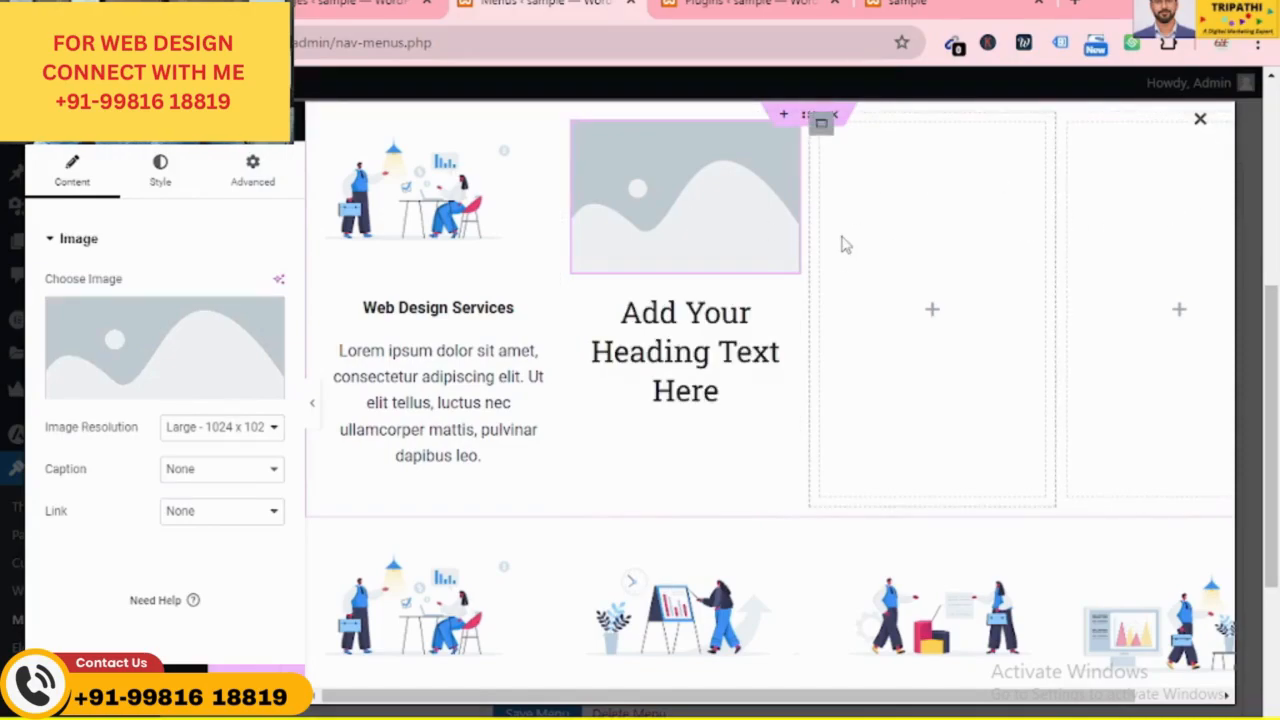
scroll(843, 244, down, 5)
scroll(843, 244, up, 5)
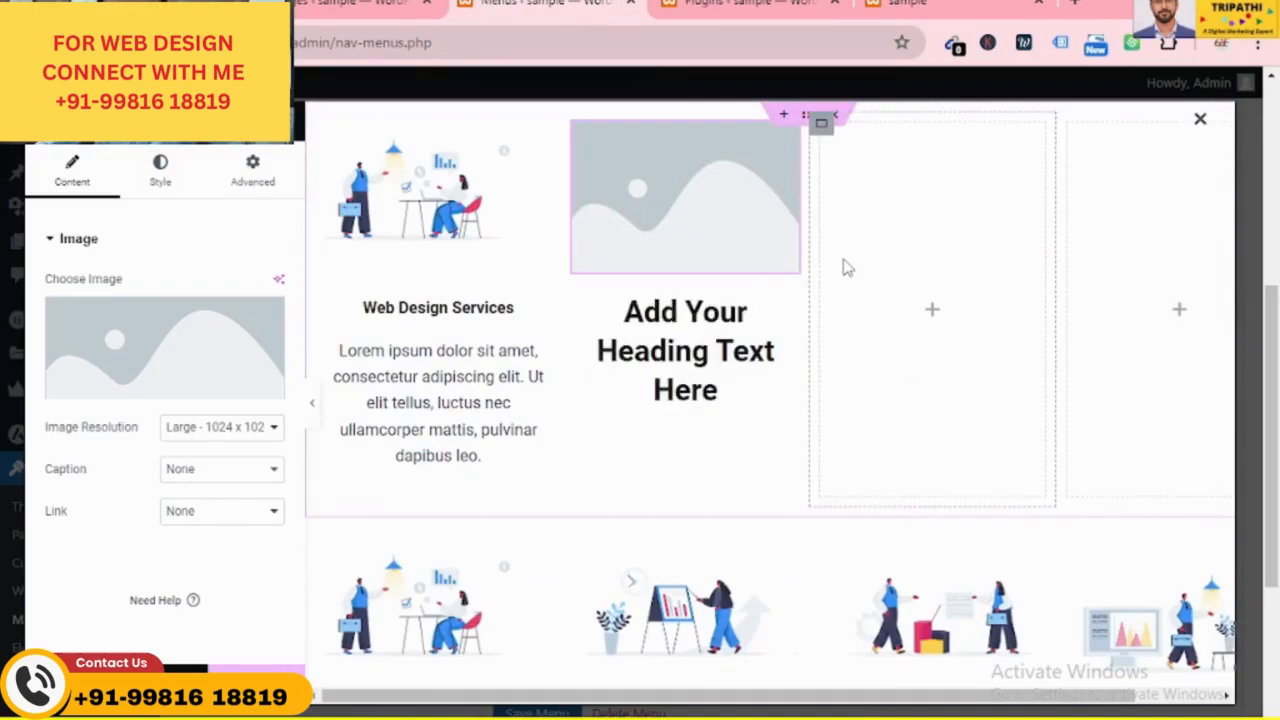
click(835, 117)
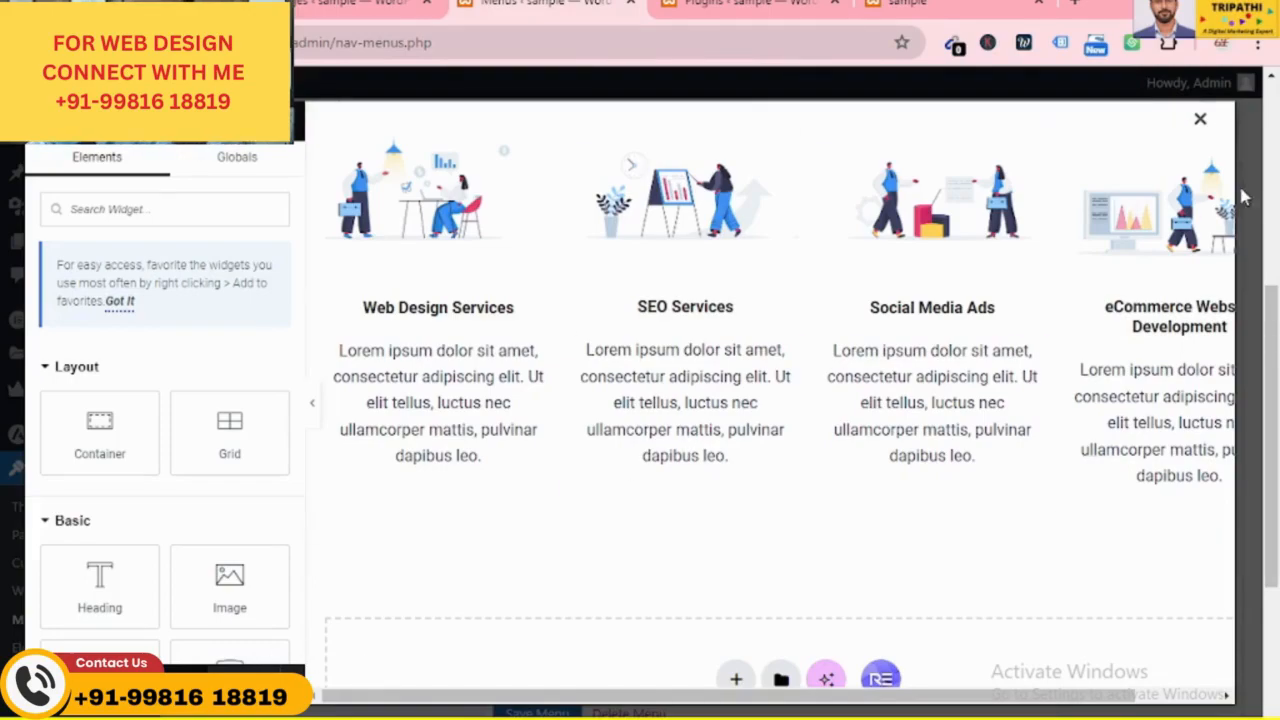
Close the mega menu content editor, save the Services item's Royal Mega Menu settings and close the dialog
click(1201, 121)
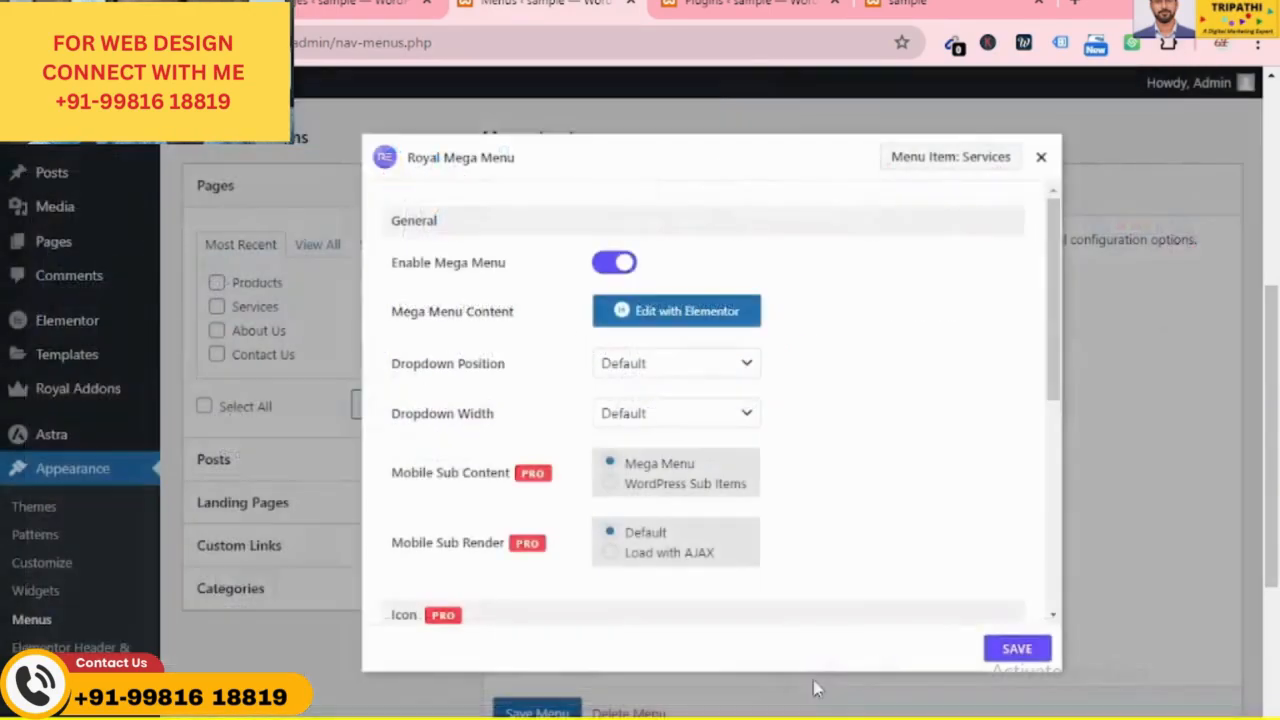
click(1019, 650)
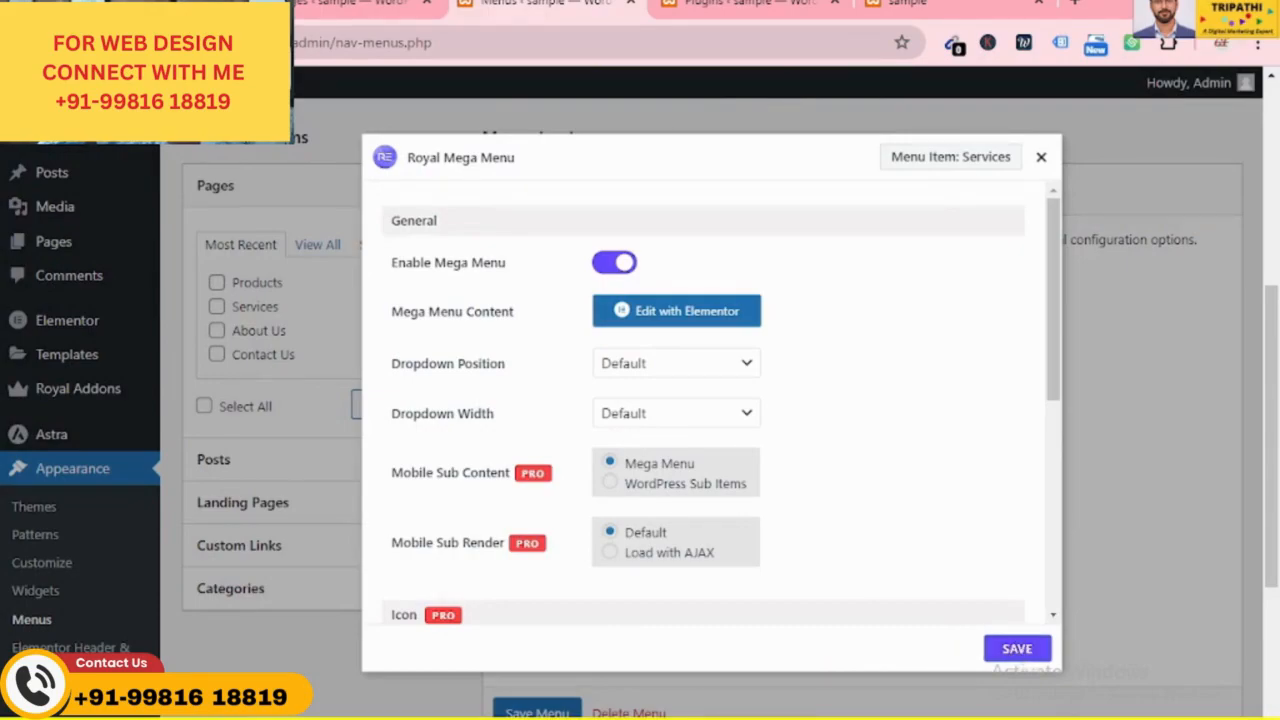
click(1041, 160)
Open the Elementor Header & Footer Builder in the WordPress admin and start a new template
scroll(640, 685, down, 1)
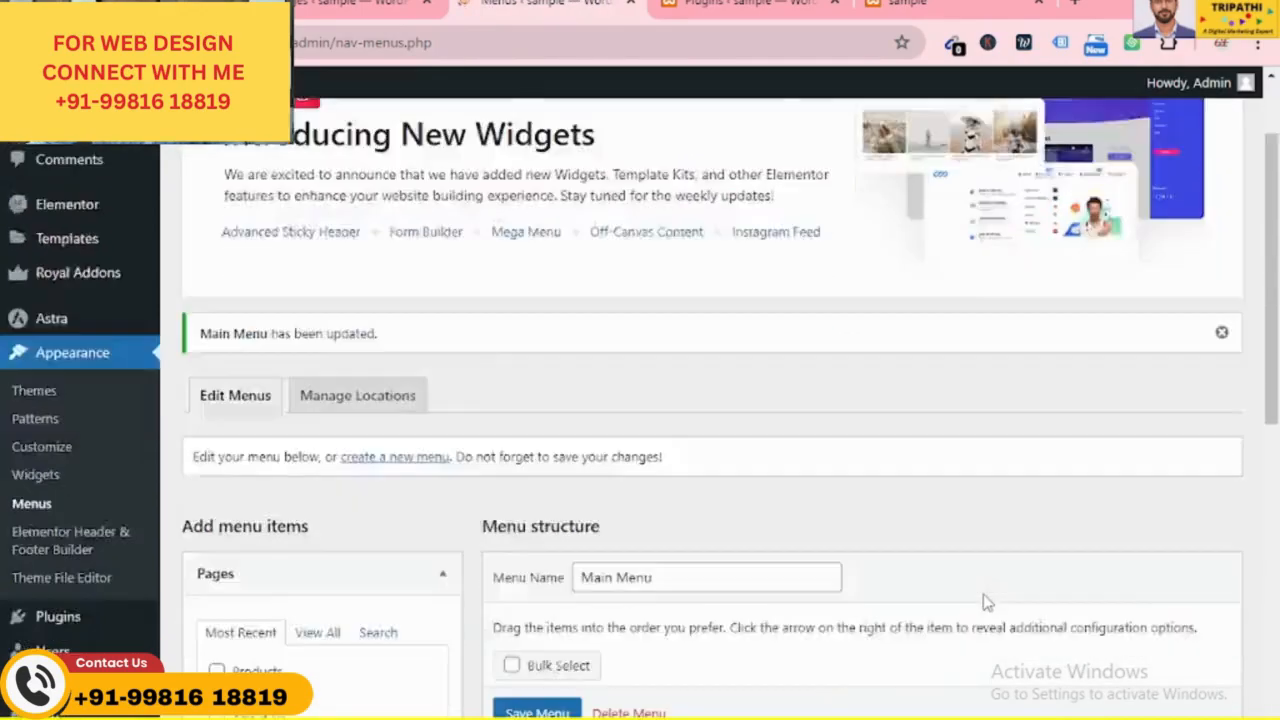
scroll(985, 603, up, 2)
scroll(985, 603, down, 3)
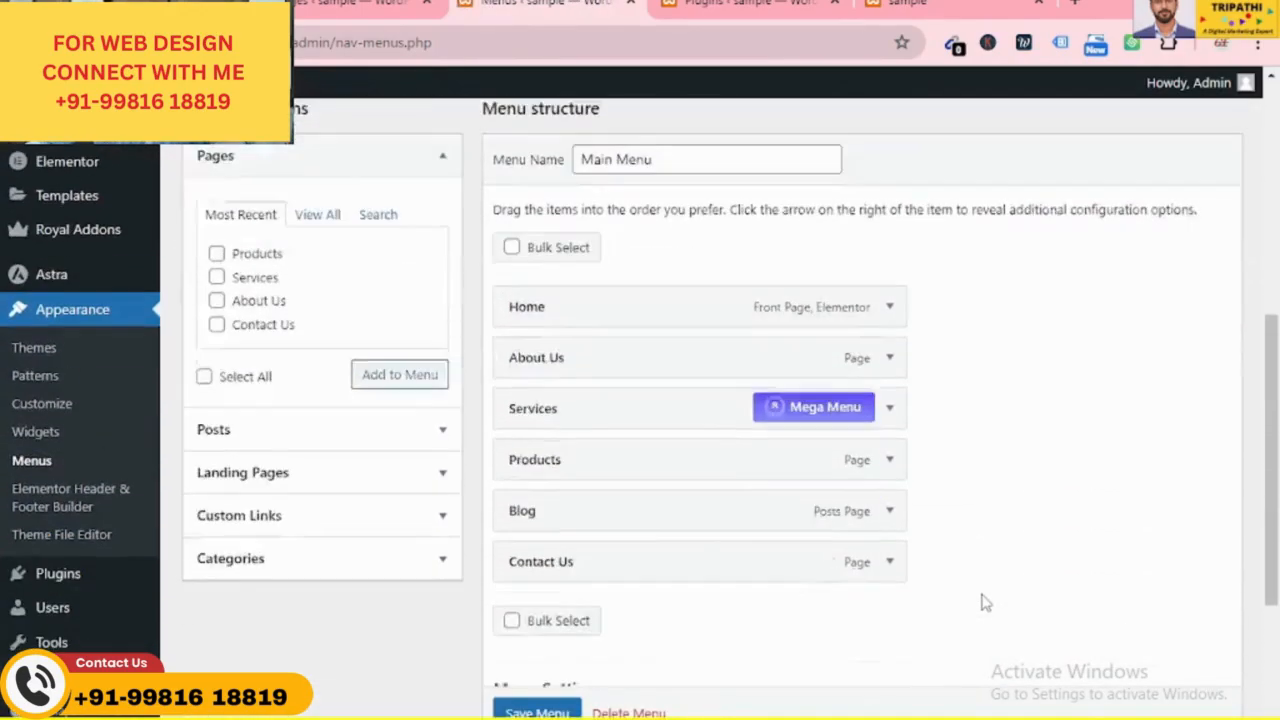
click(40, 500)
scroll(268, 635, down, 2)
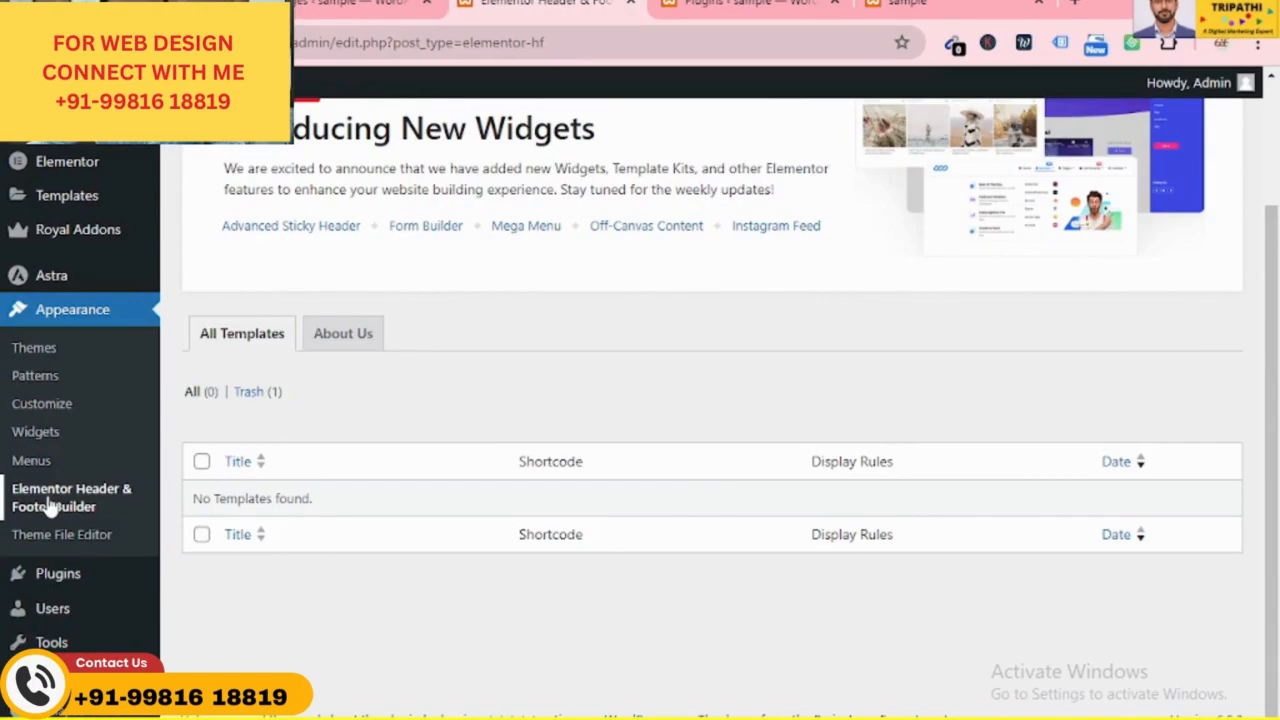
scroll(623, 523, up, 3)
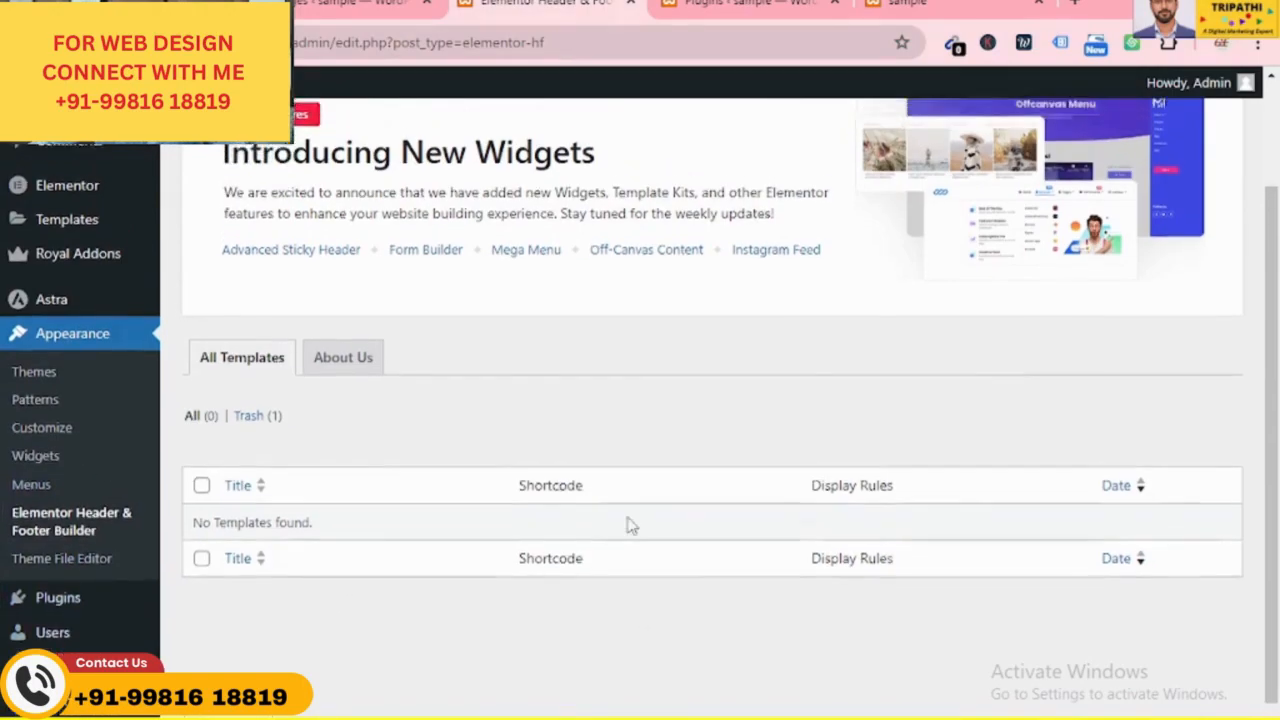
click(523, 123)
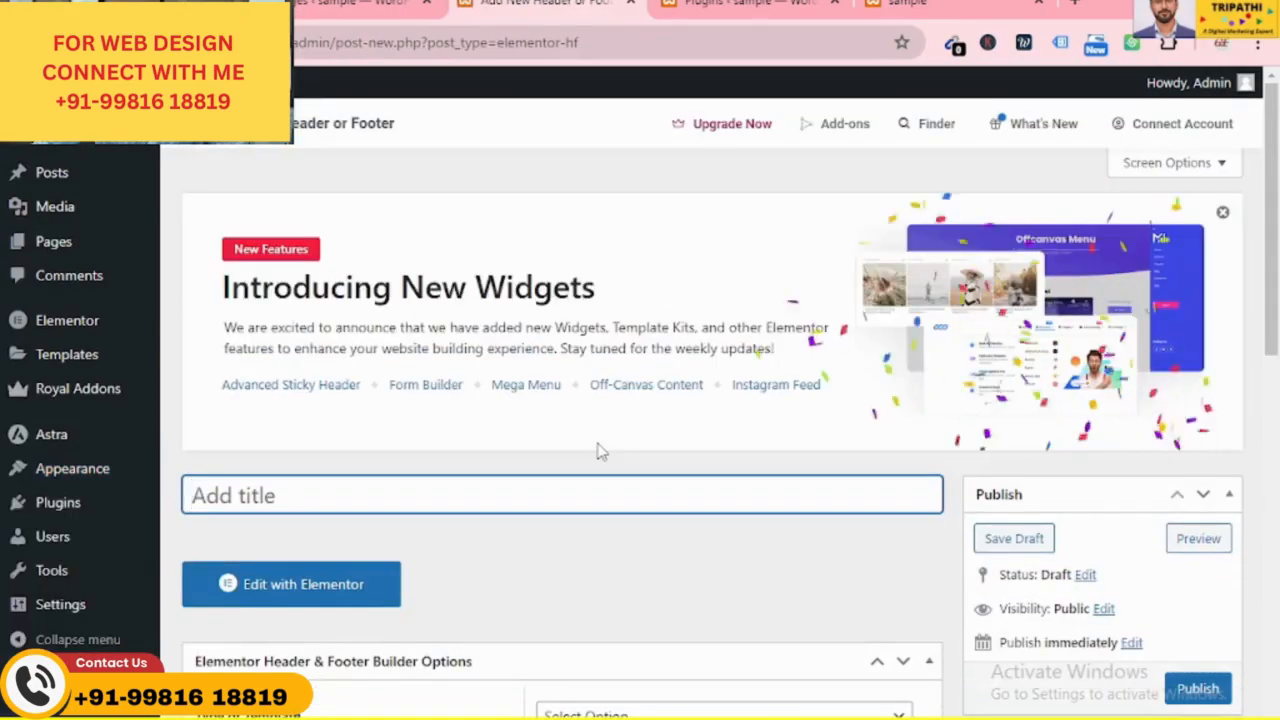
Title the template Header, set its type to Header and its display rule to Entire Website
scroll(600, 452, down, 2)
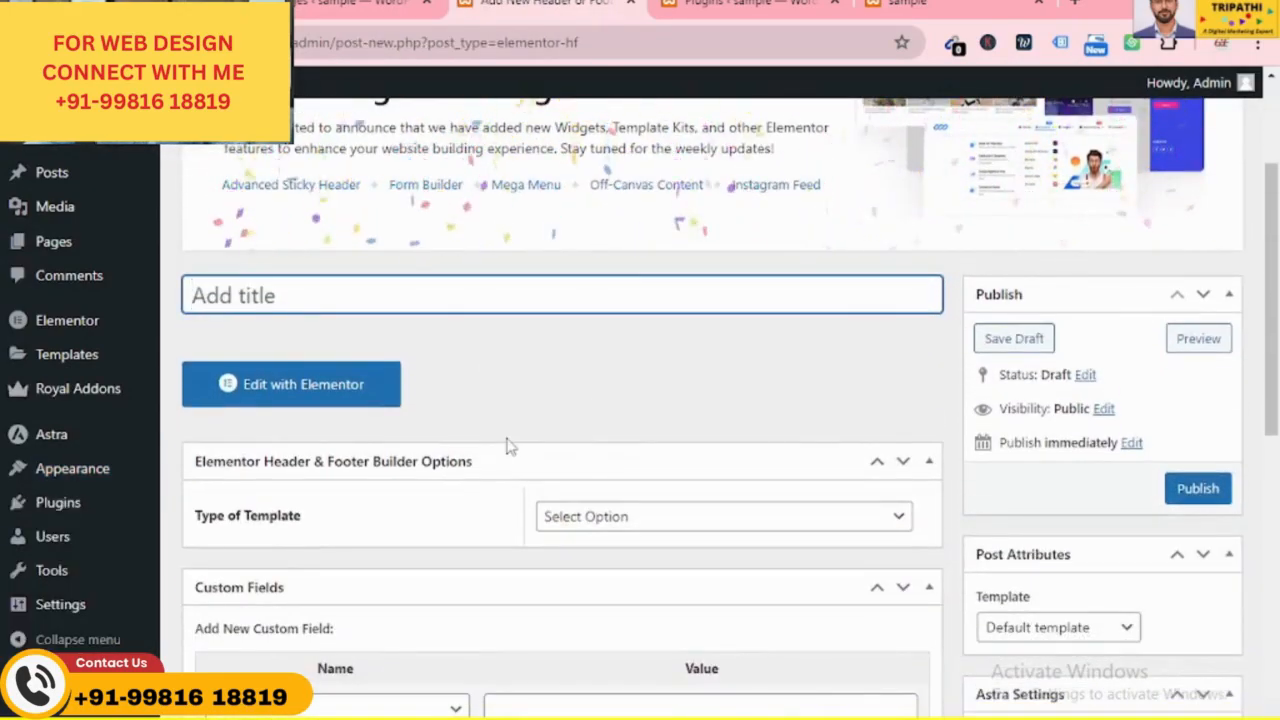
text(Header)
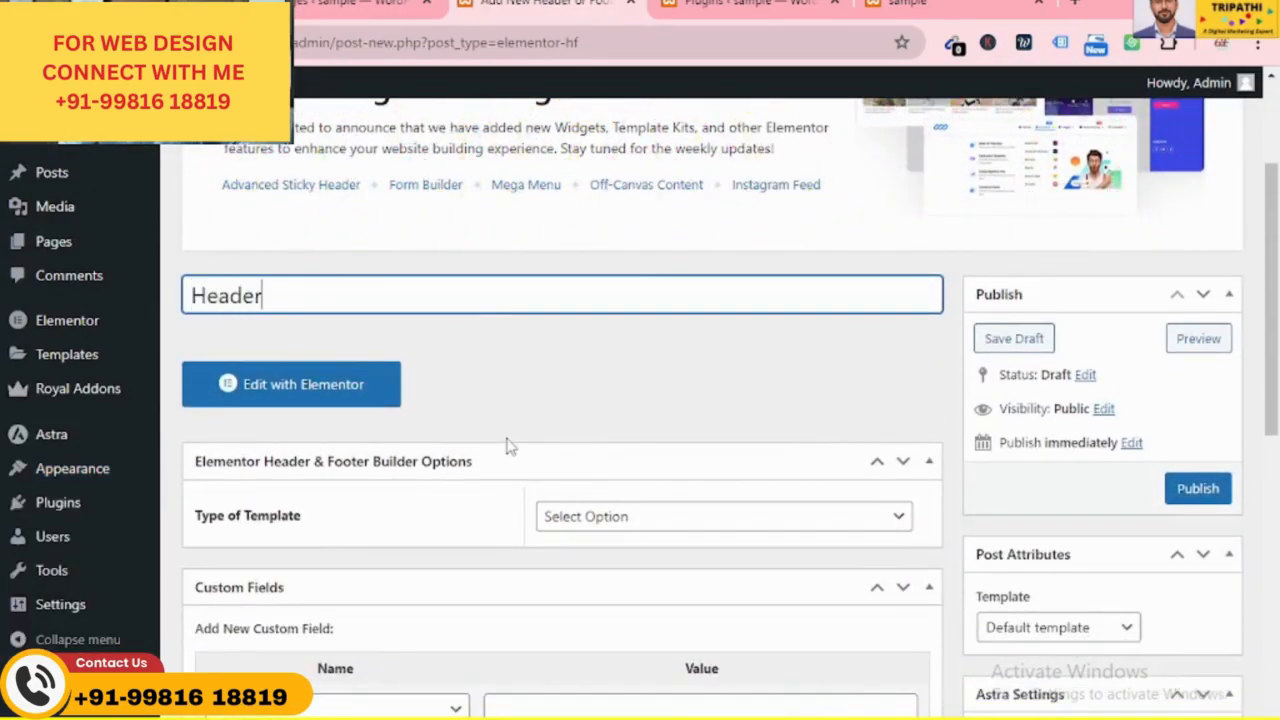
click(740, 516)
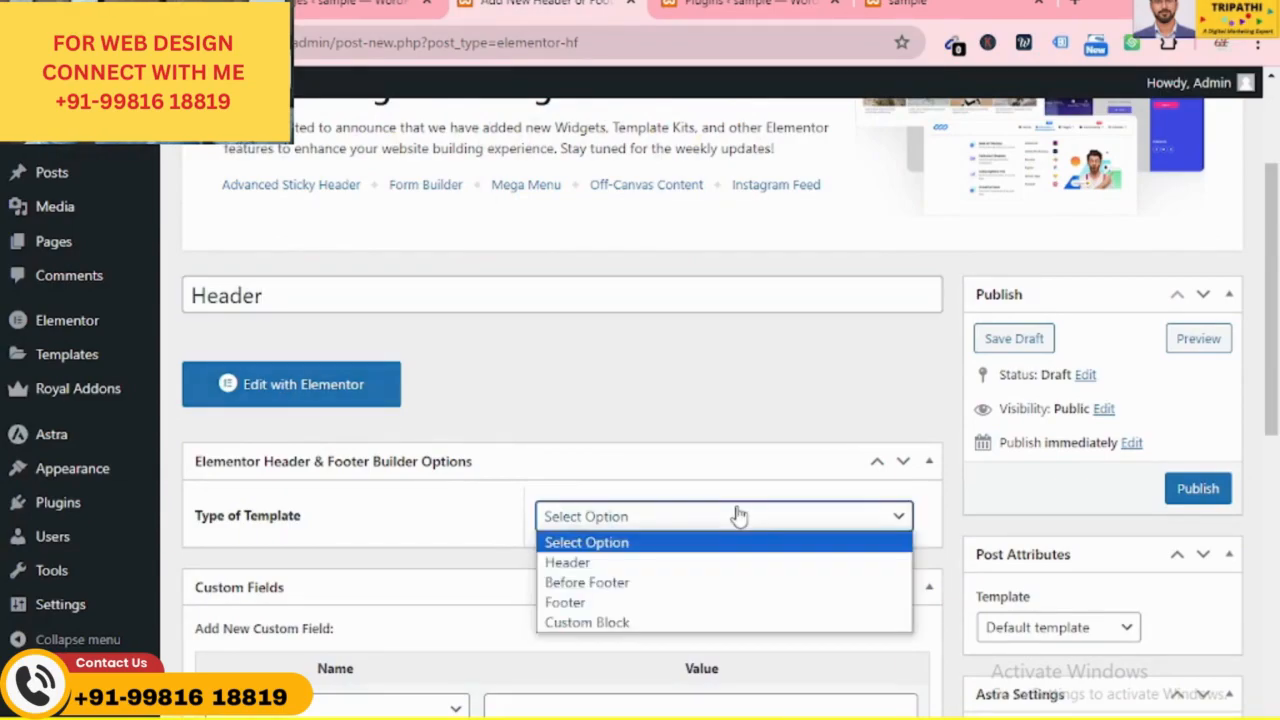
click(667, 563)
scroll(660, 200, down, 3)
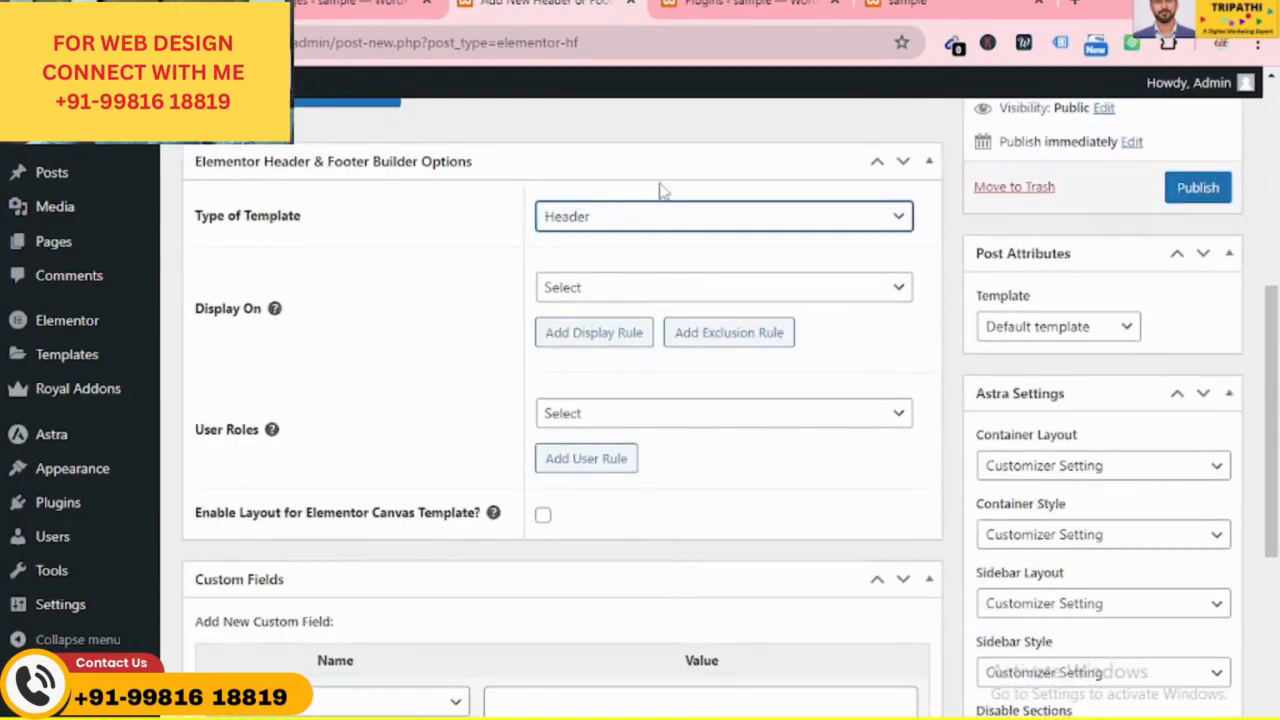
click(667, 287)
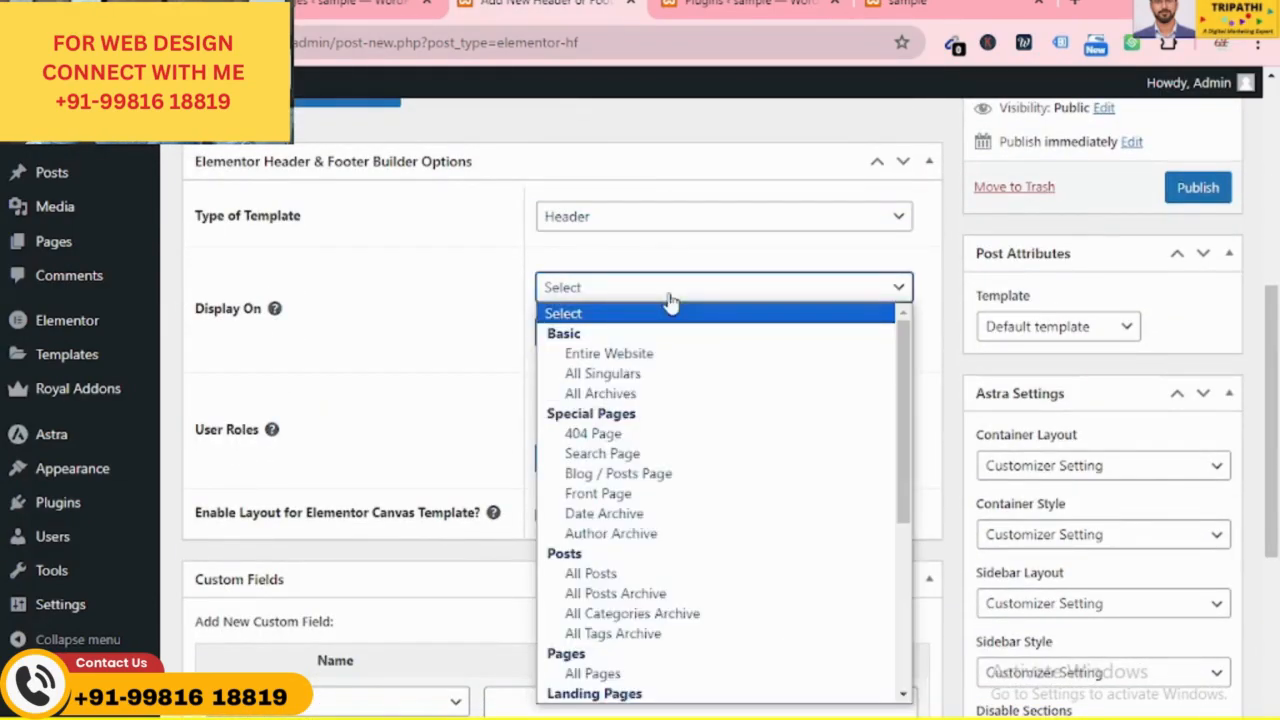
click(638, 360)
scroll(785, 373, up, 3)
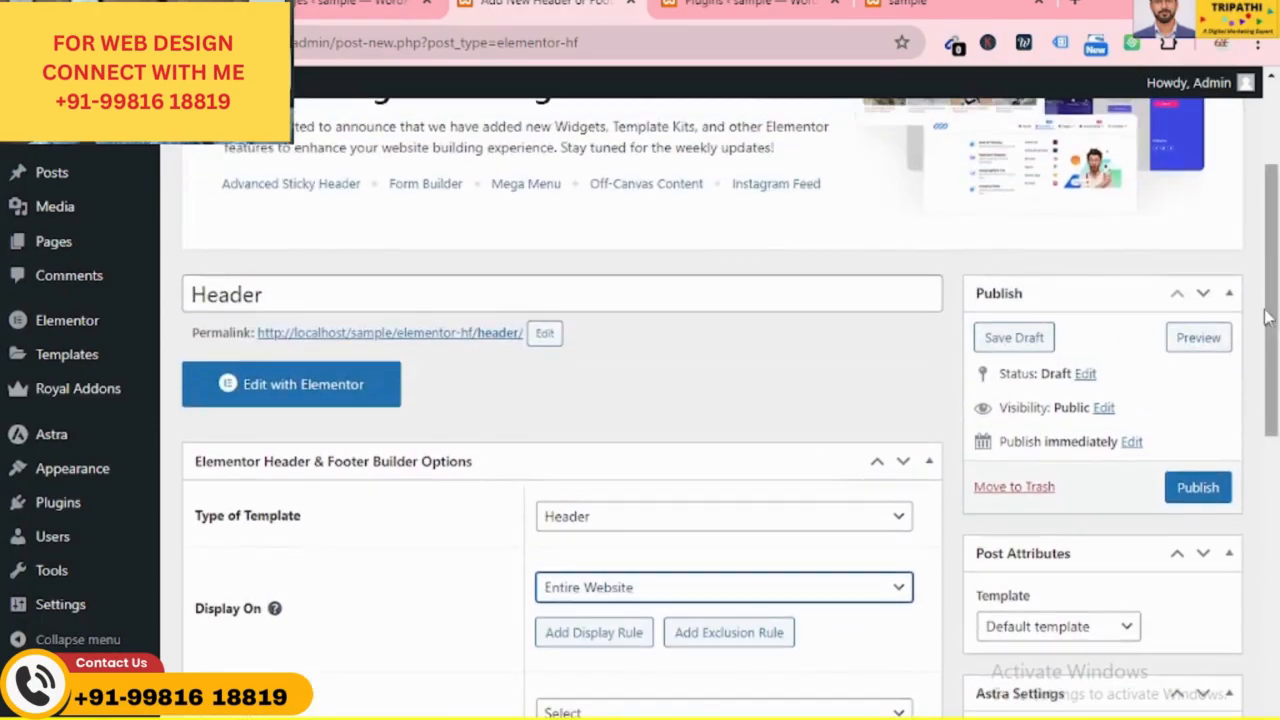
Publish the Header template, staying on the page if asked about leaving the site
click(1200, 484)
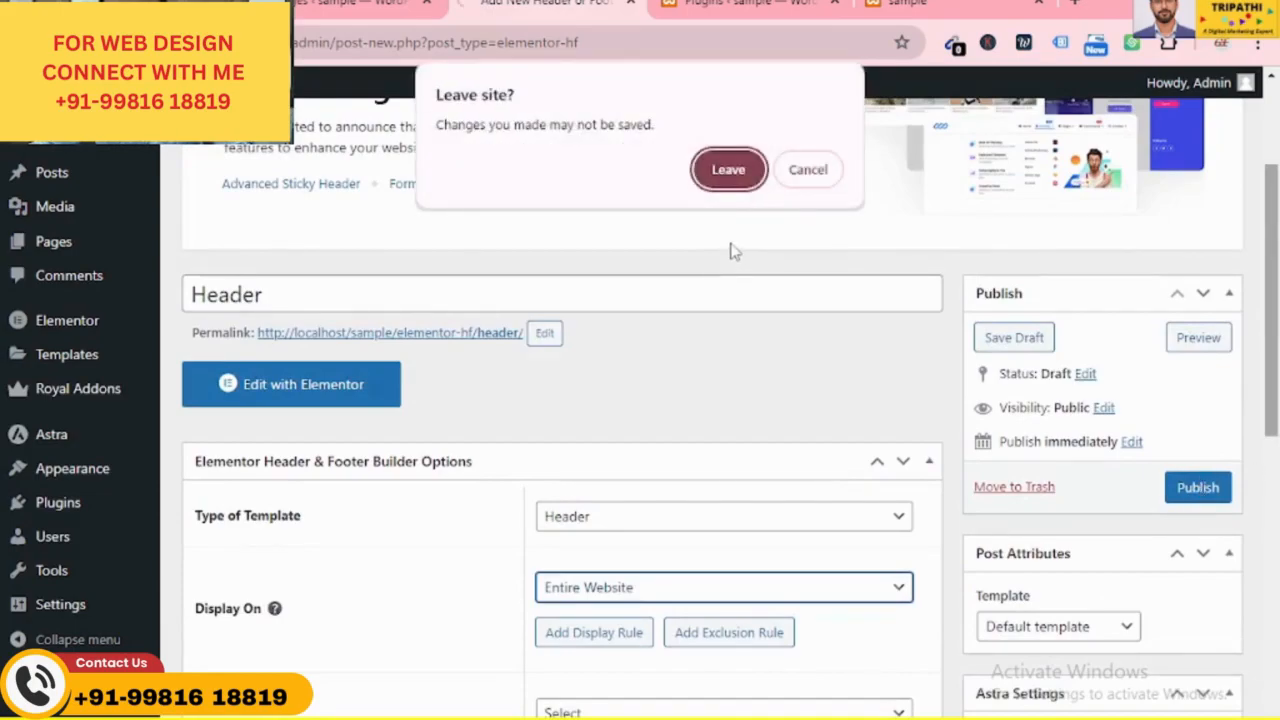
click(808, 169)
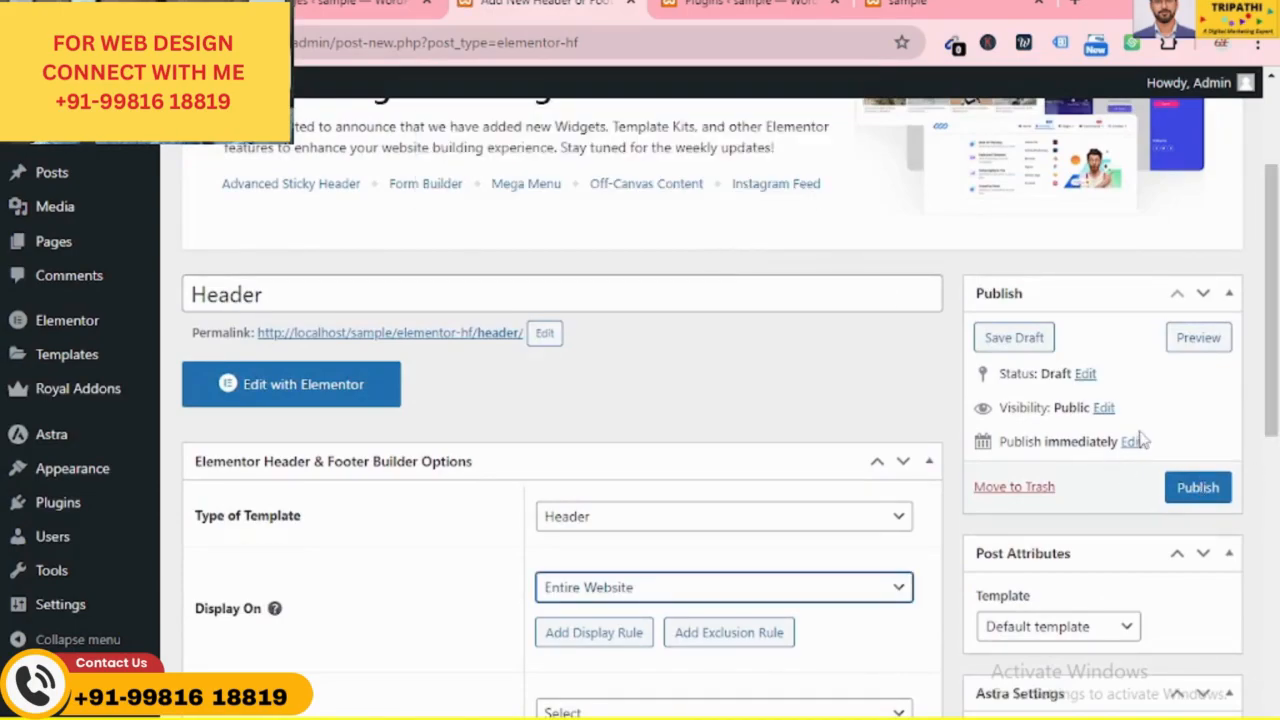
click(1196, 487)
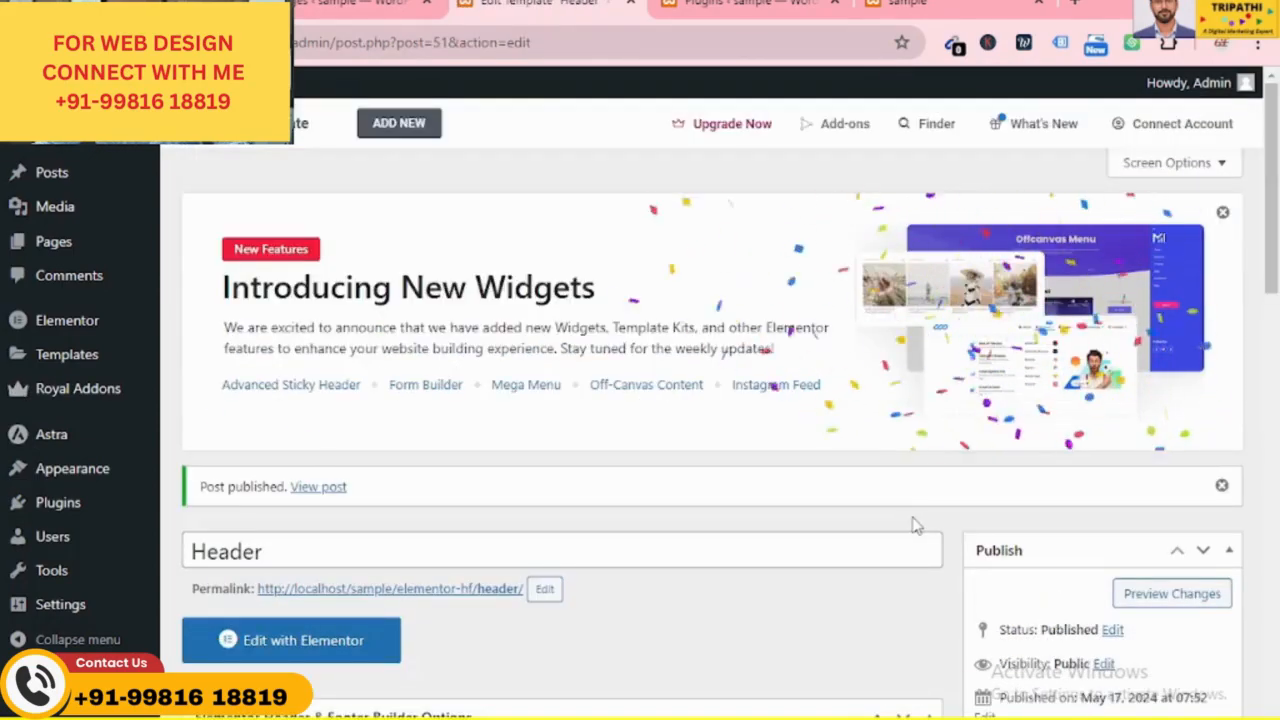
Open the Header template in Elementor and add a two-column container, making its narrower first column slimmer still
scroll(785, 398, down, 3)
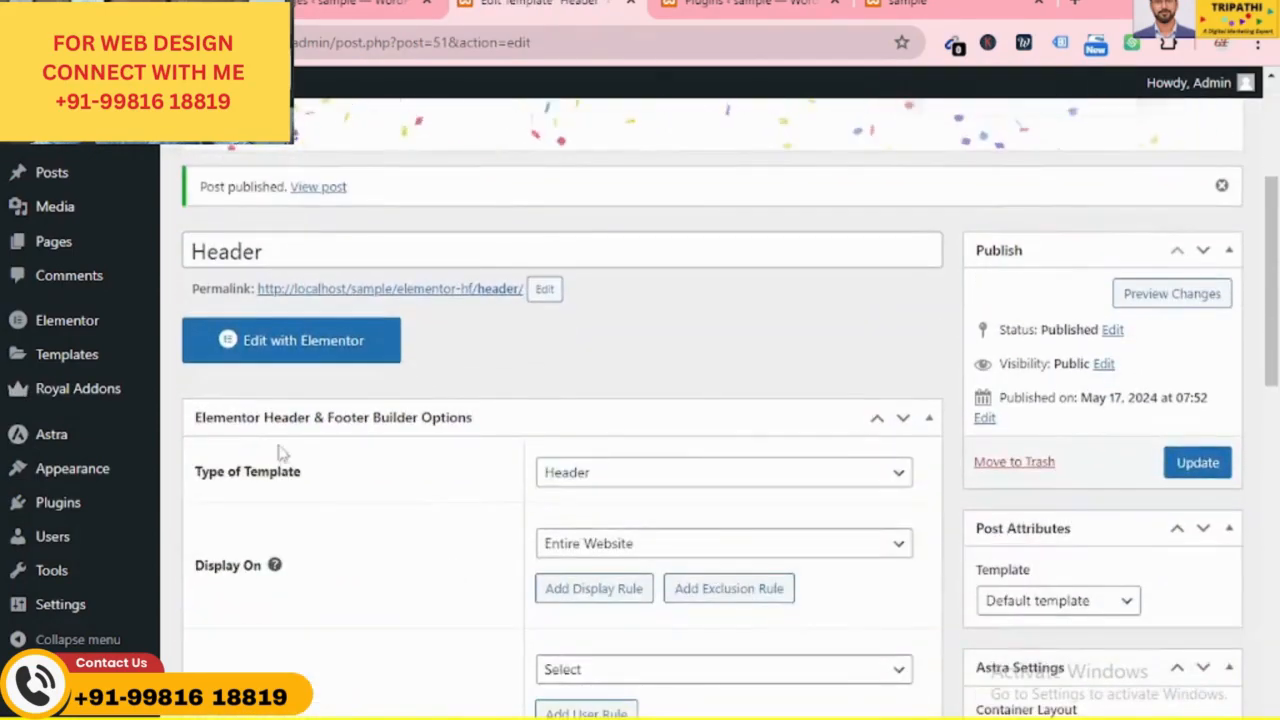
click(311, 342)
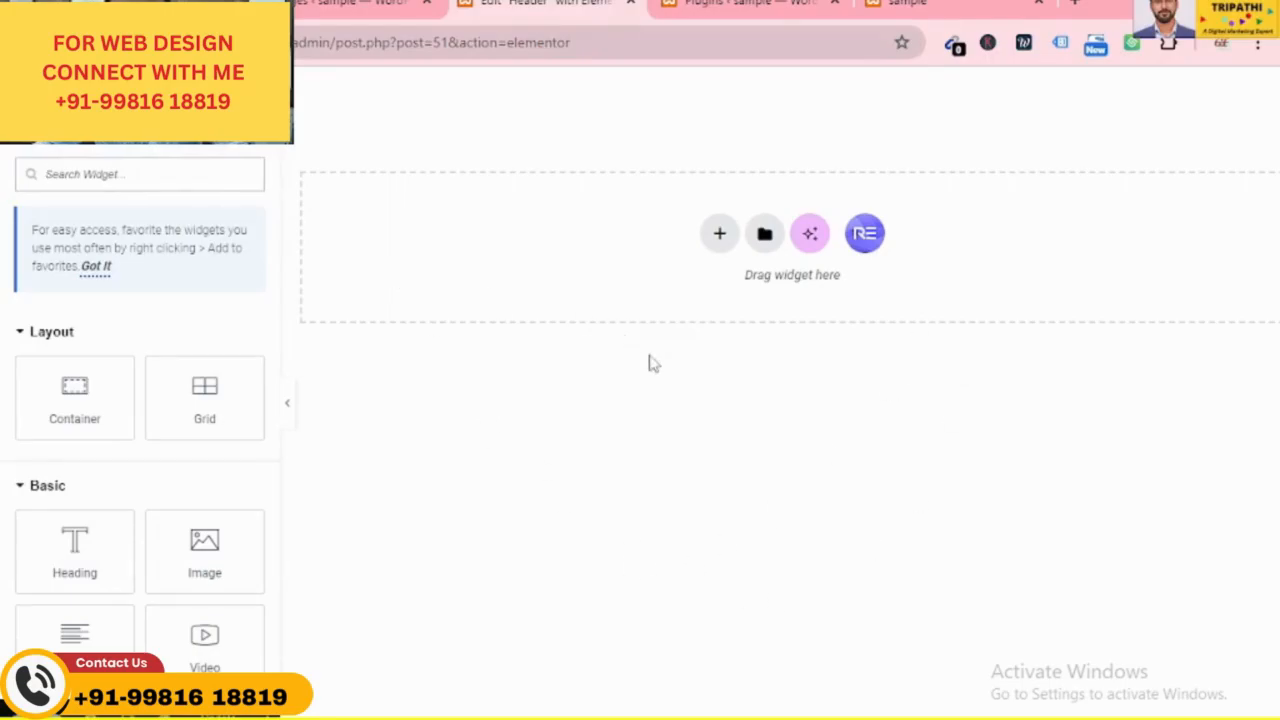
click(719, 247)
click(729, 328)
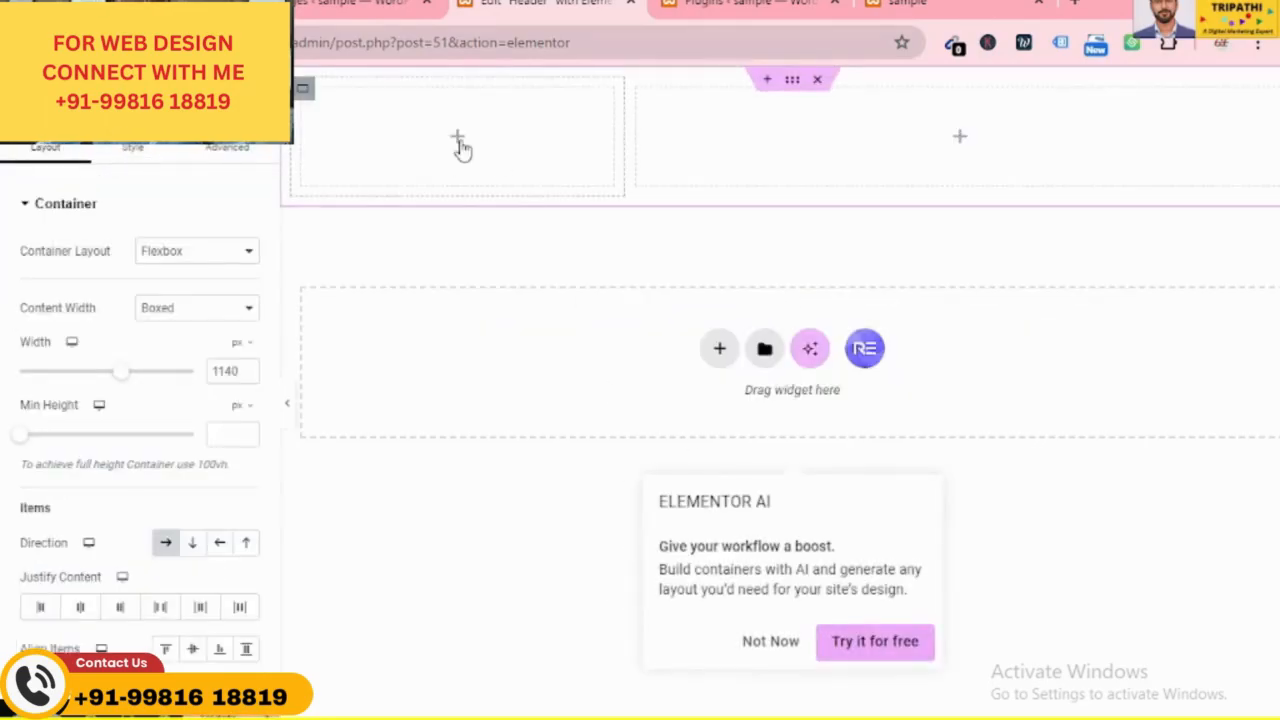
drag(624, 135, 562, 134)
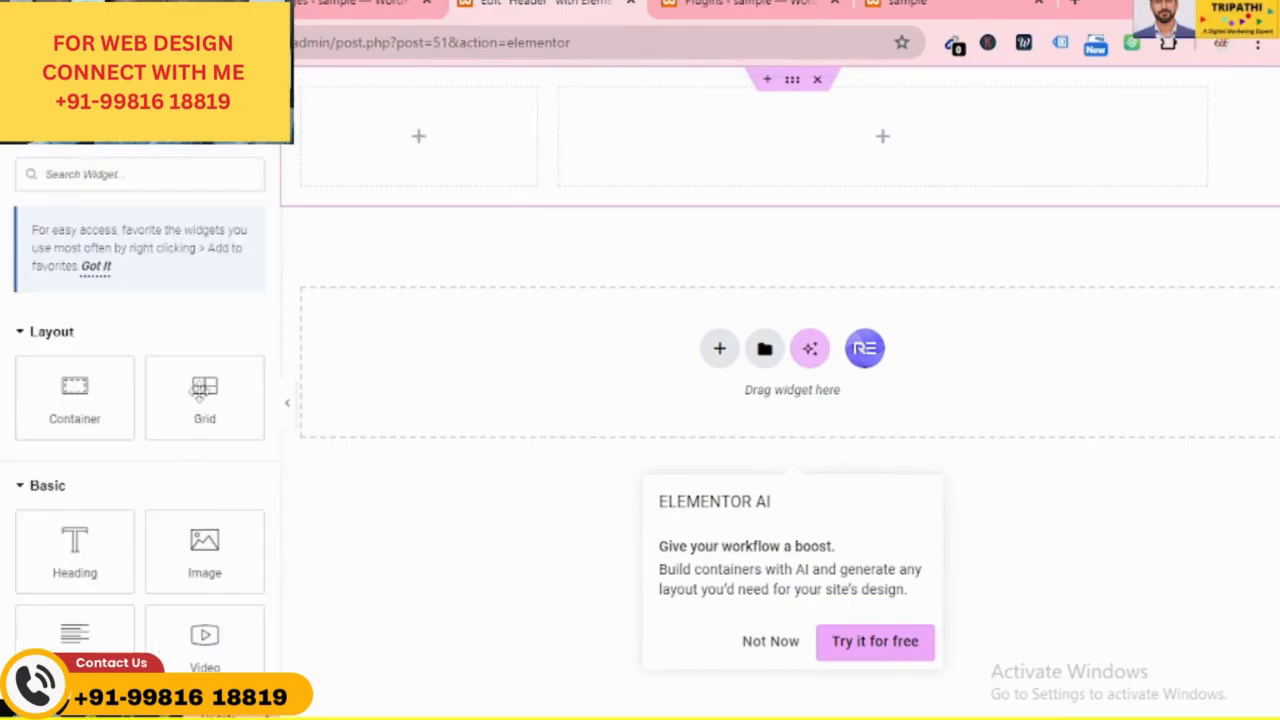
Add an Image widget to the first column and use the logo 1.png from the media library
drag(204, 550, 418, 135)
click(124, 320)
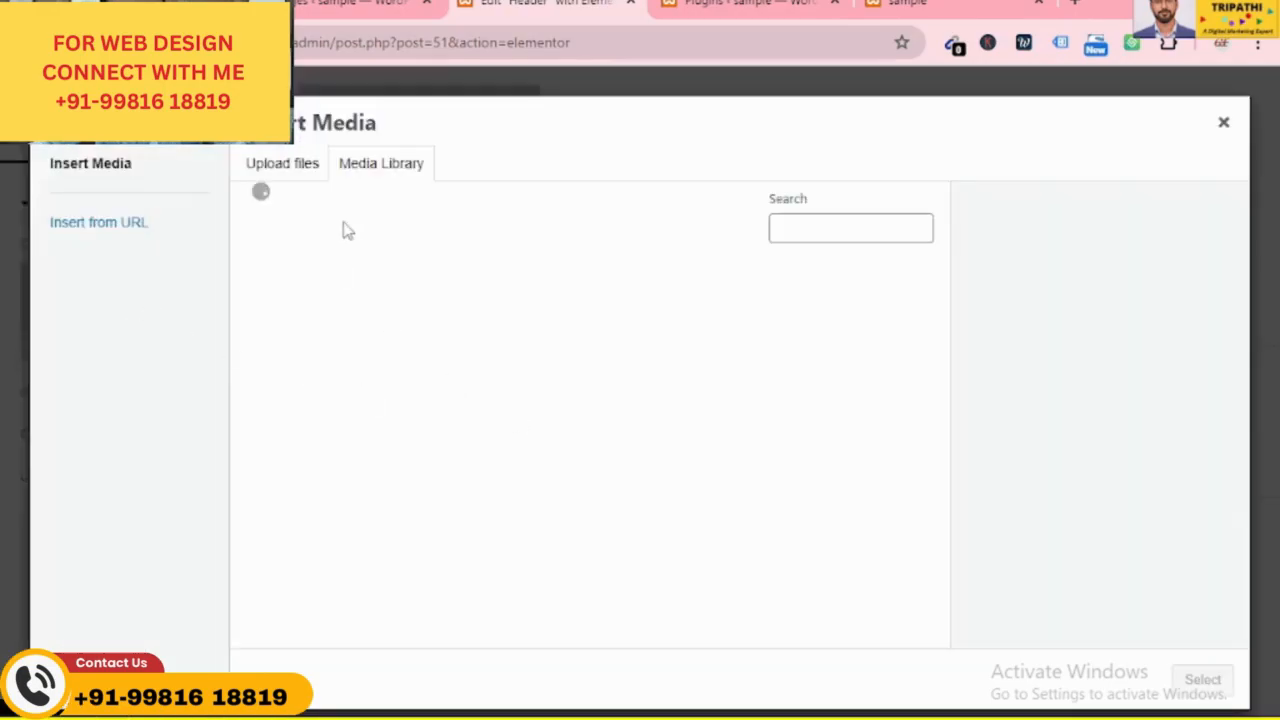
click(335, 345)
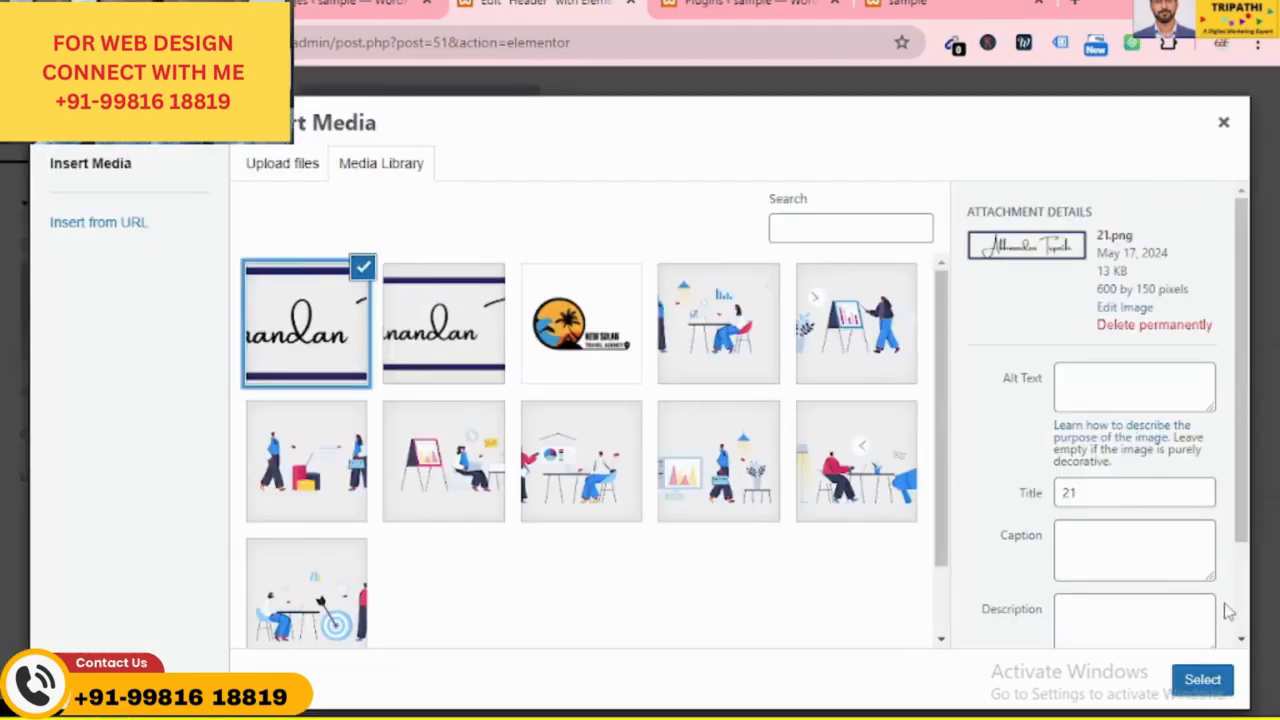
click(483, 347)
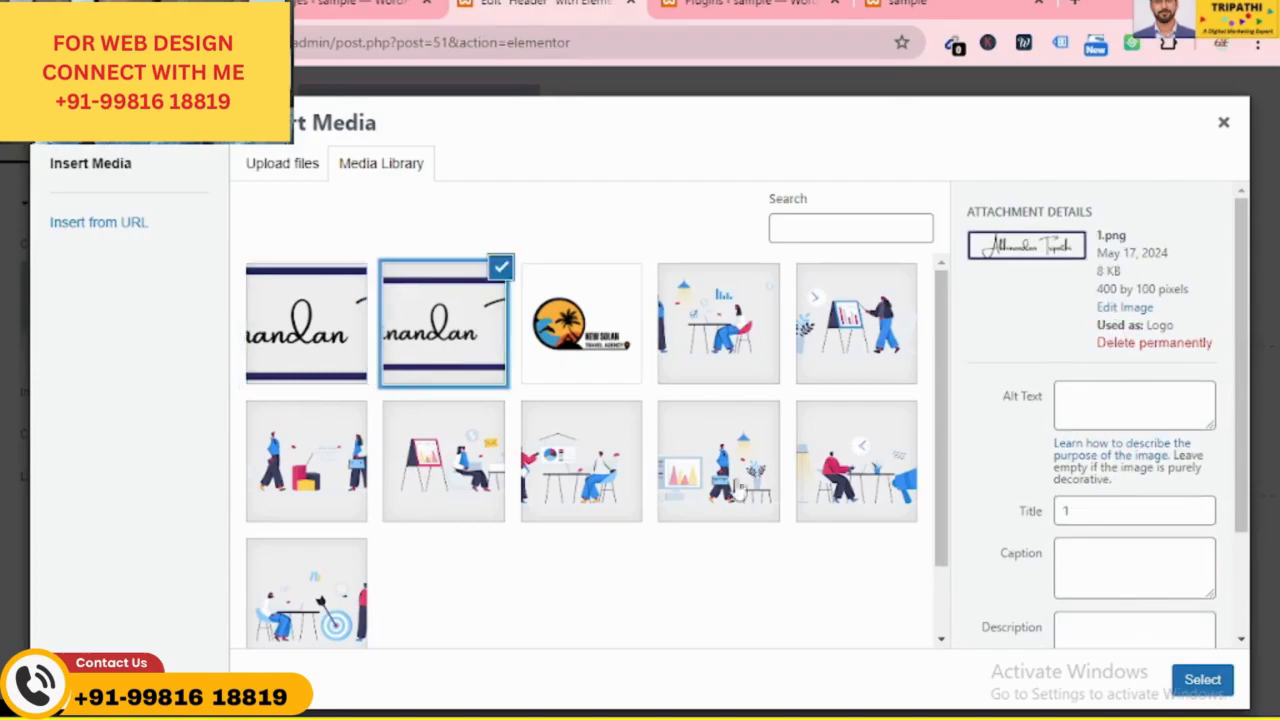
click(1208, 686)
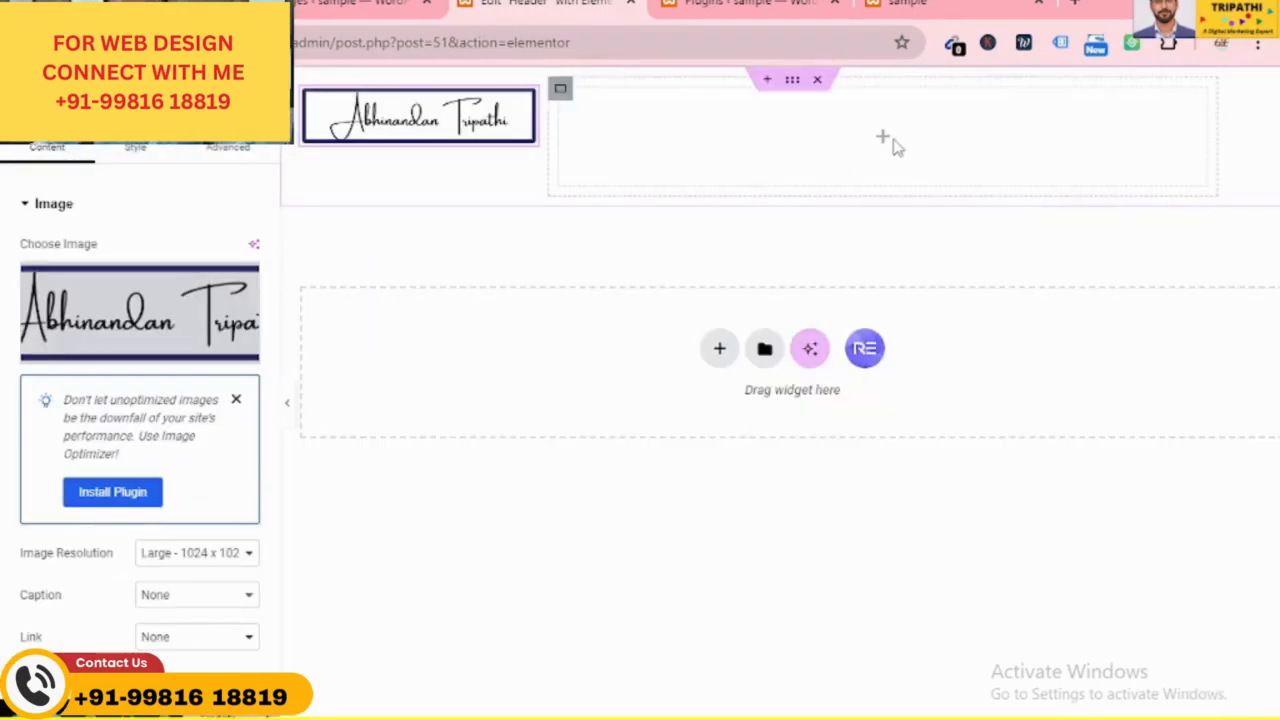
Find the Mega Menu widget and place it in the second column of the header container
click(884, 146)
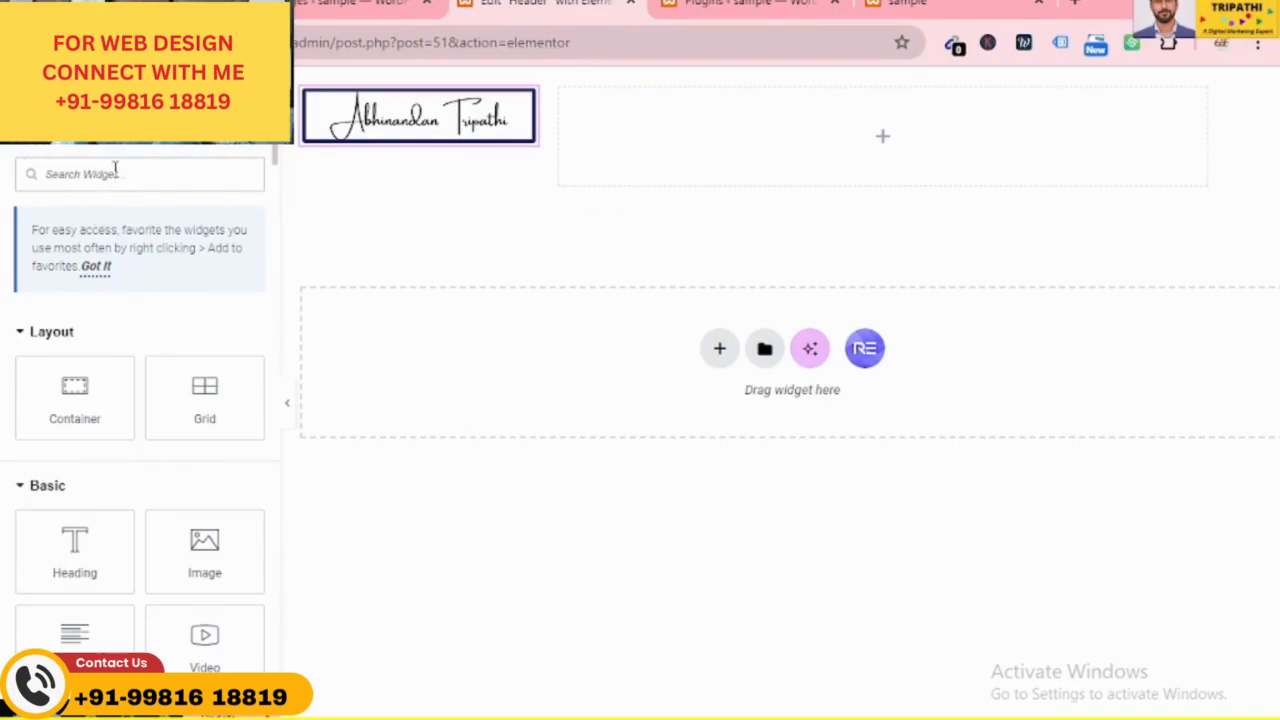
text(mega)
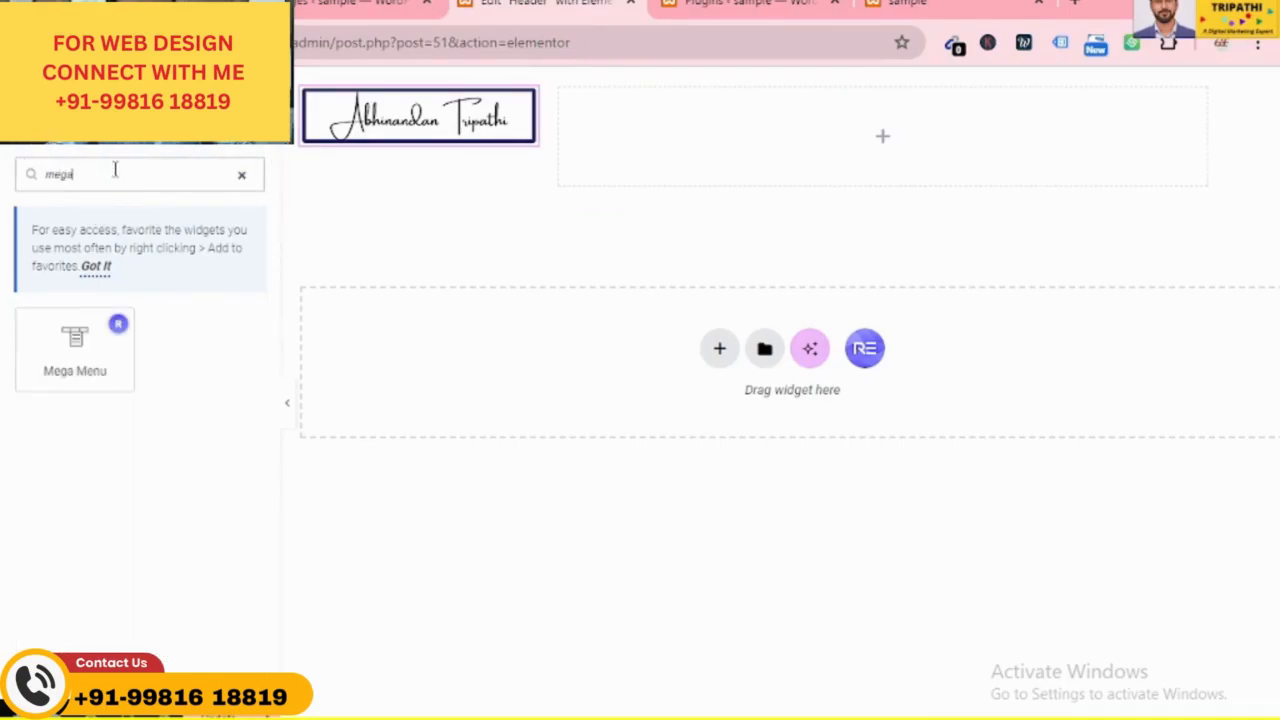
drag(63, 340, 946, 143)
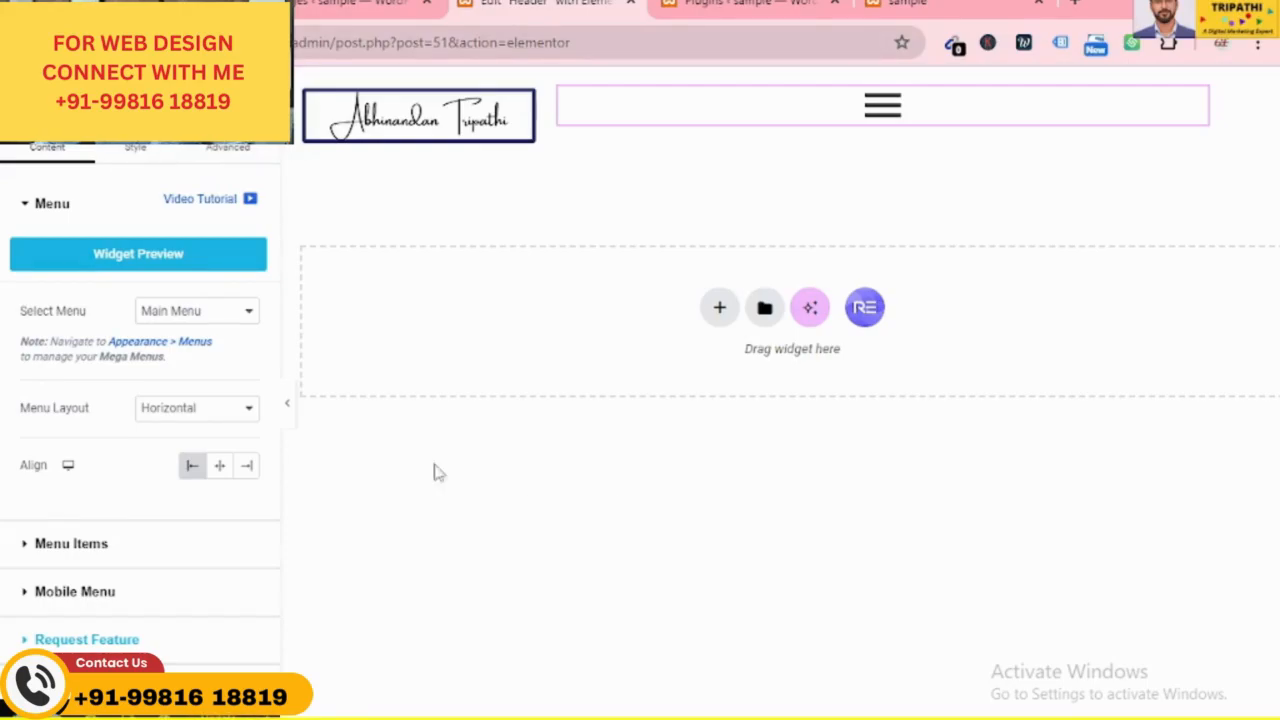
Check the header menu on the live sample site, returning to the Header template in Elementor
click(905, 4)
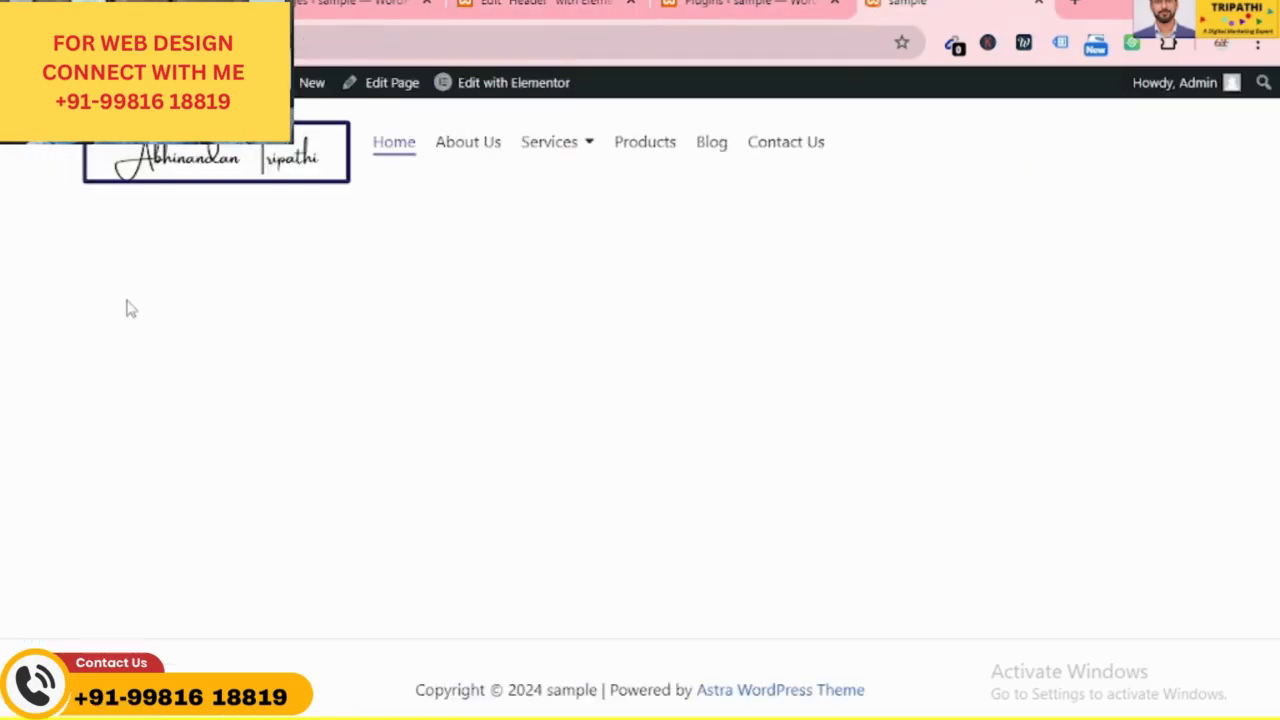
click(540, 4)
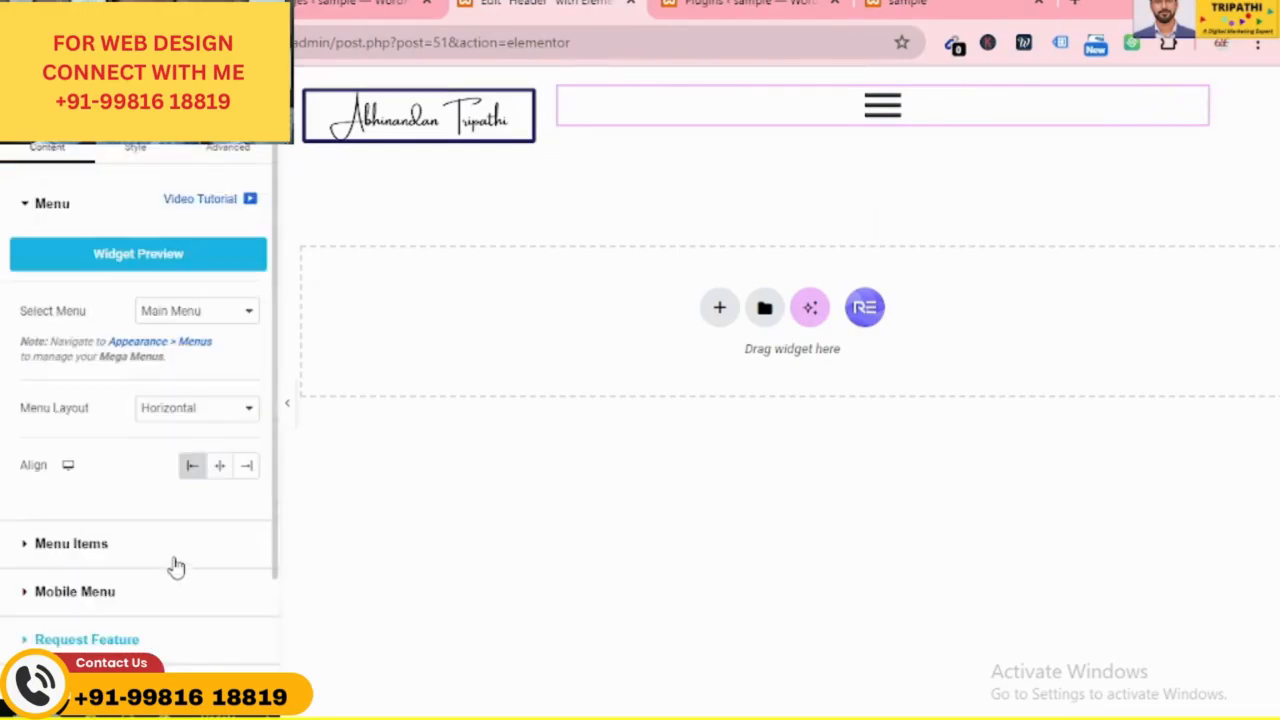
Set the Mega Menu widget's alignment to right
click(132, 149)
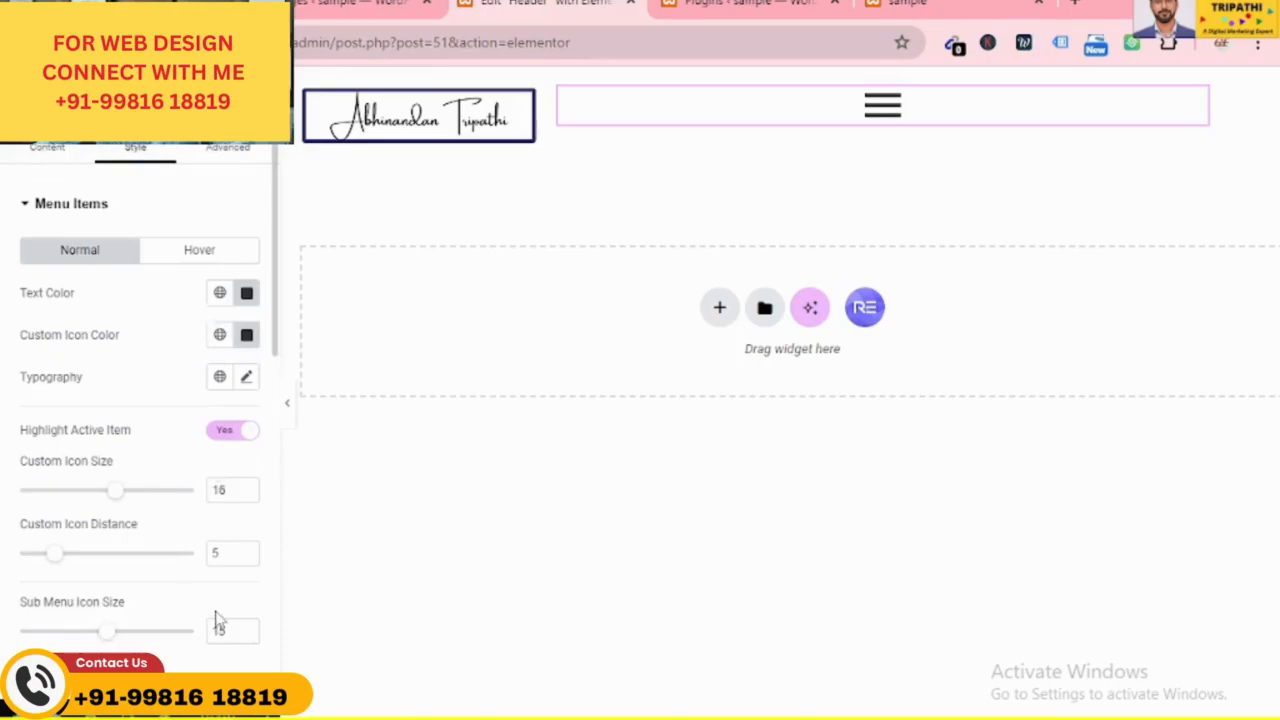
scroll(218, 617, down, 2)
scroll(217, 615, up, 2)
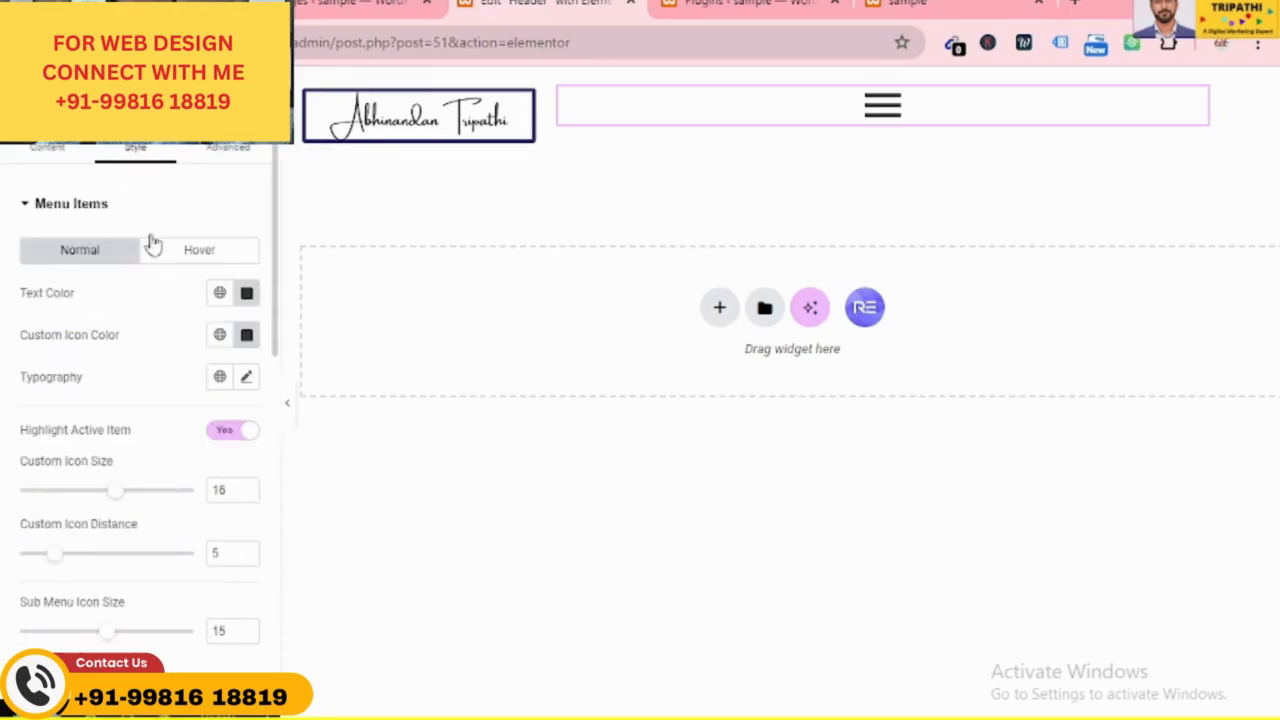
click(70, 148)
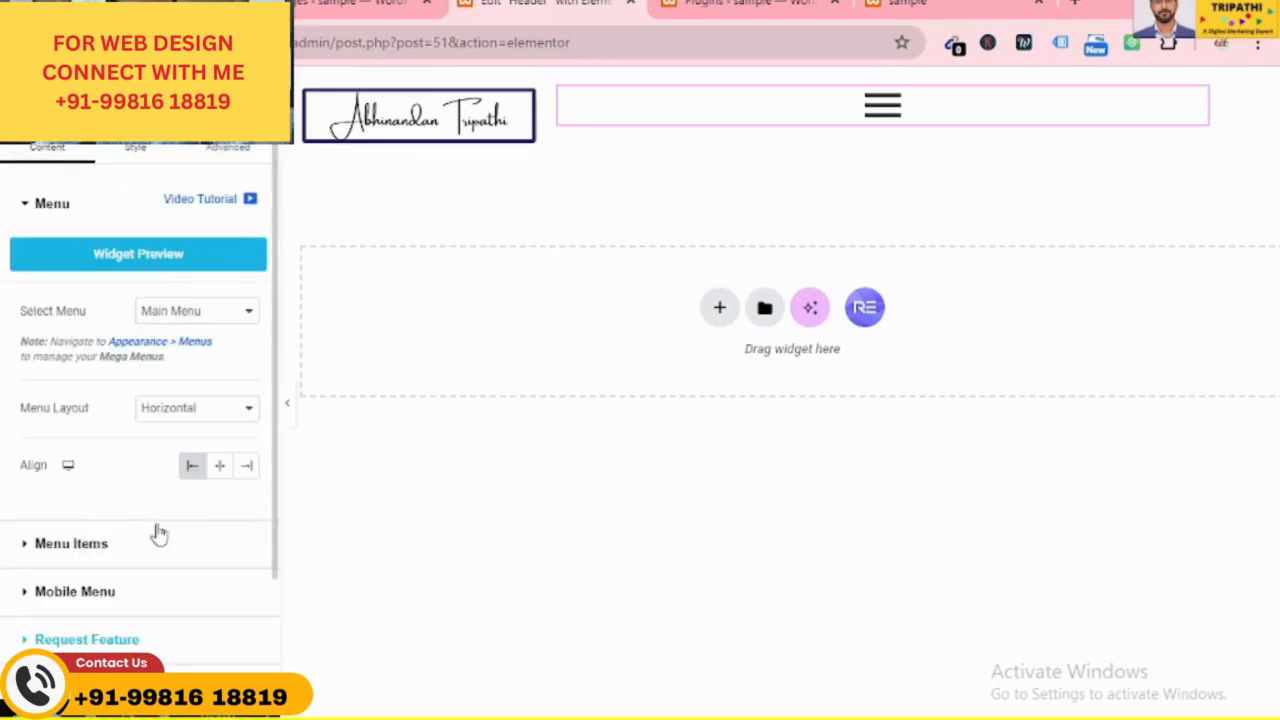
click(248, 466)
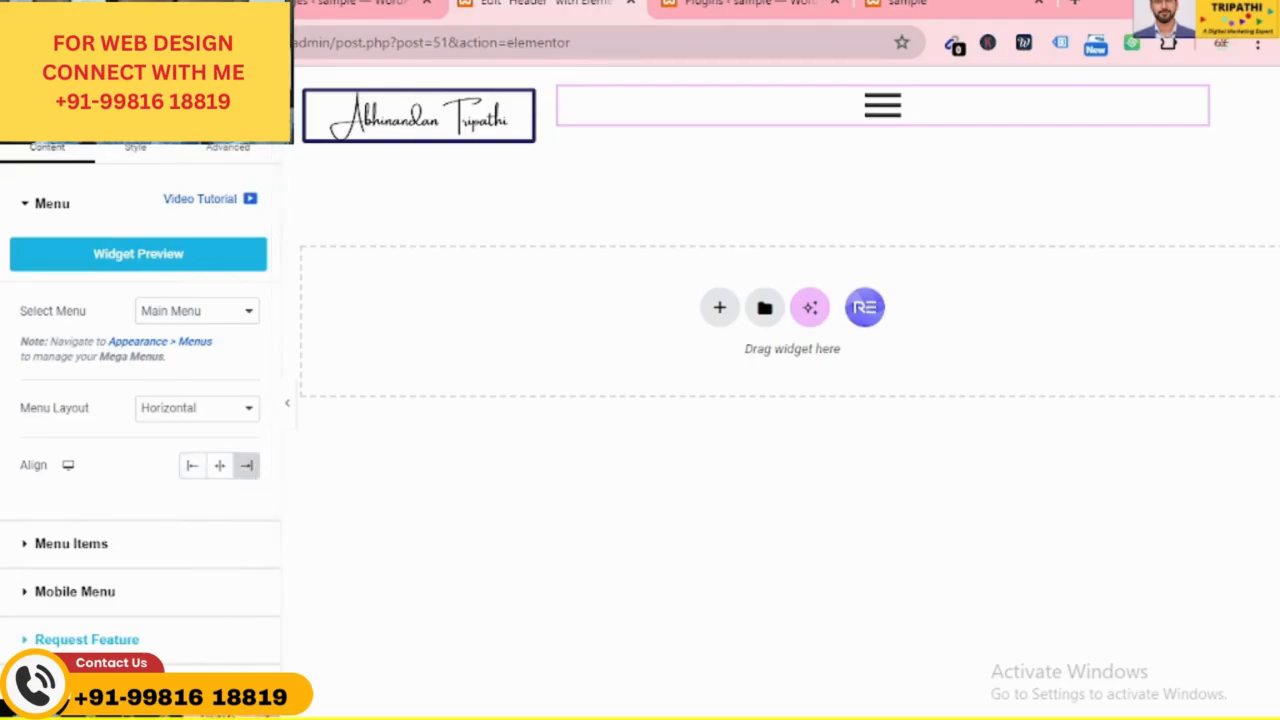
Compare the header on the live sample site, returning to the Mega Menu's style settings in Elementor
click(136, 152)
click(760, 3)
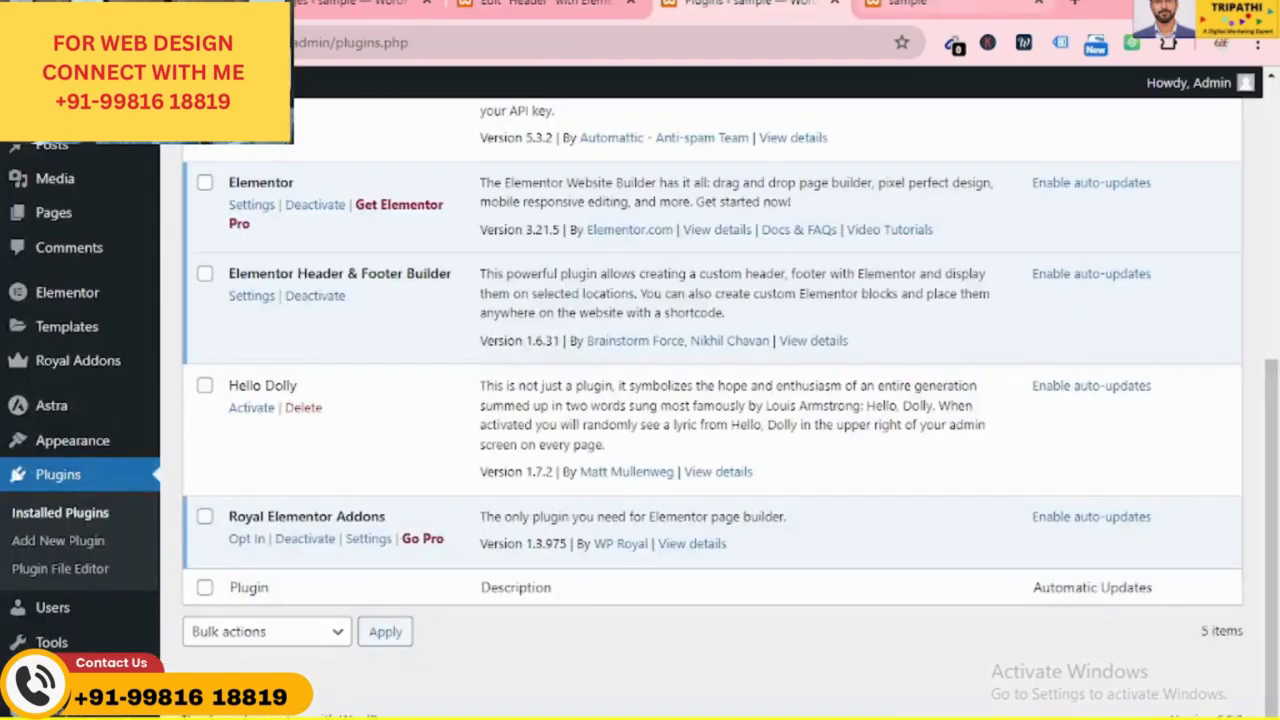
click(905, 3)
click(545, 3)
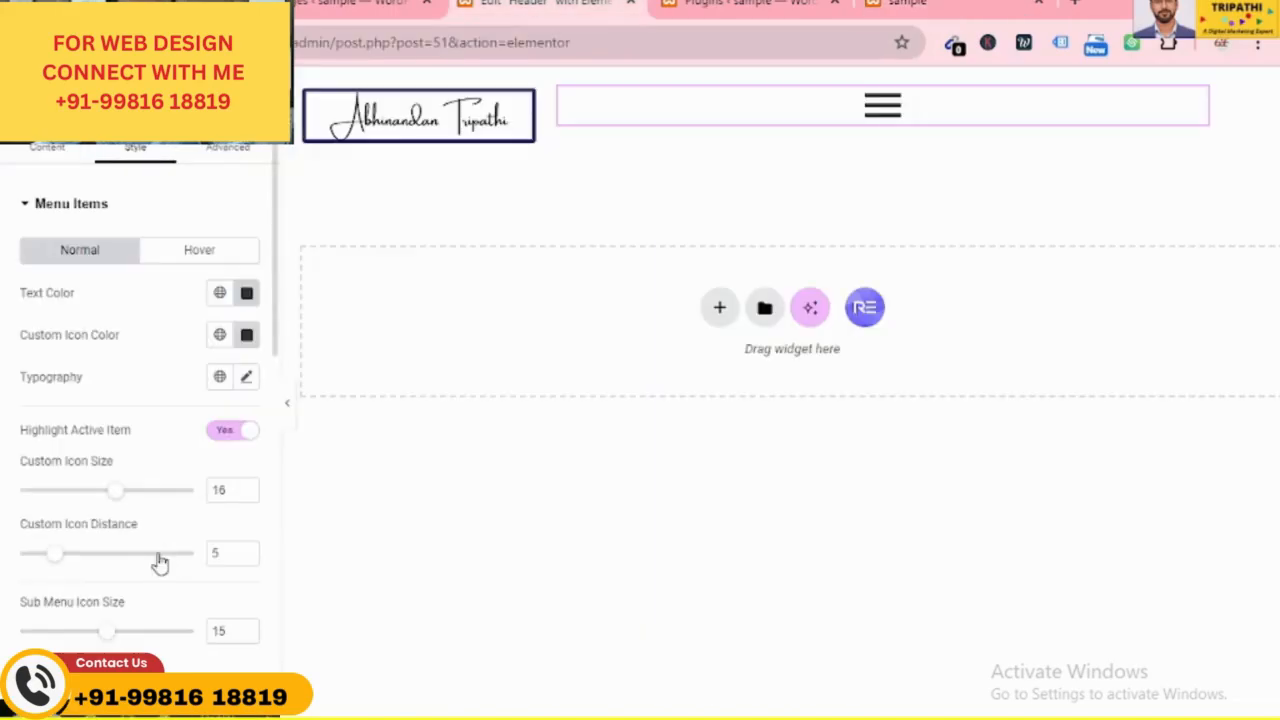
Look through the Mega Menu widget's style settings, from the menu item options to the sub menu and mobile menu sections
scroll(160, 575, down, 2)
scroll(160, 575, up, 1)
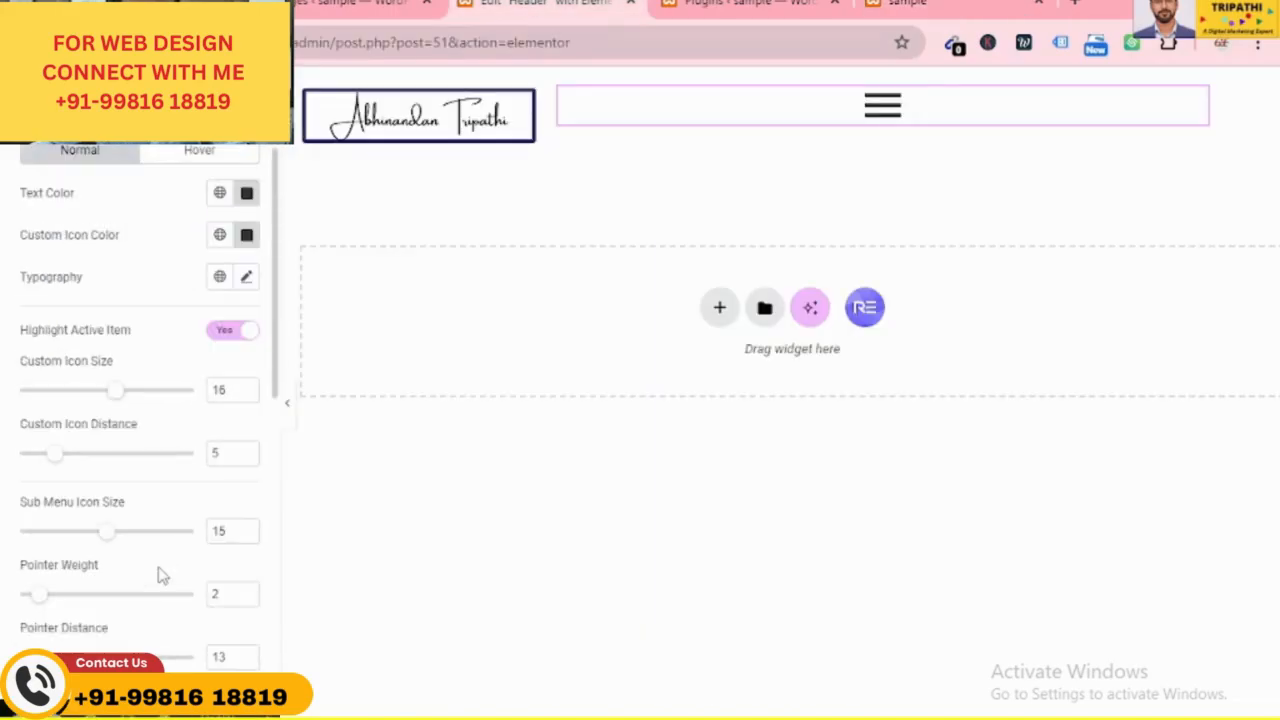
scroll(160, 575, down, 4)
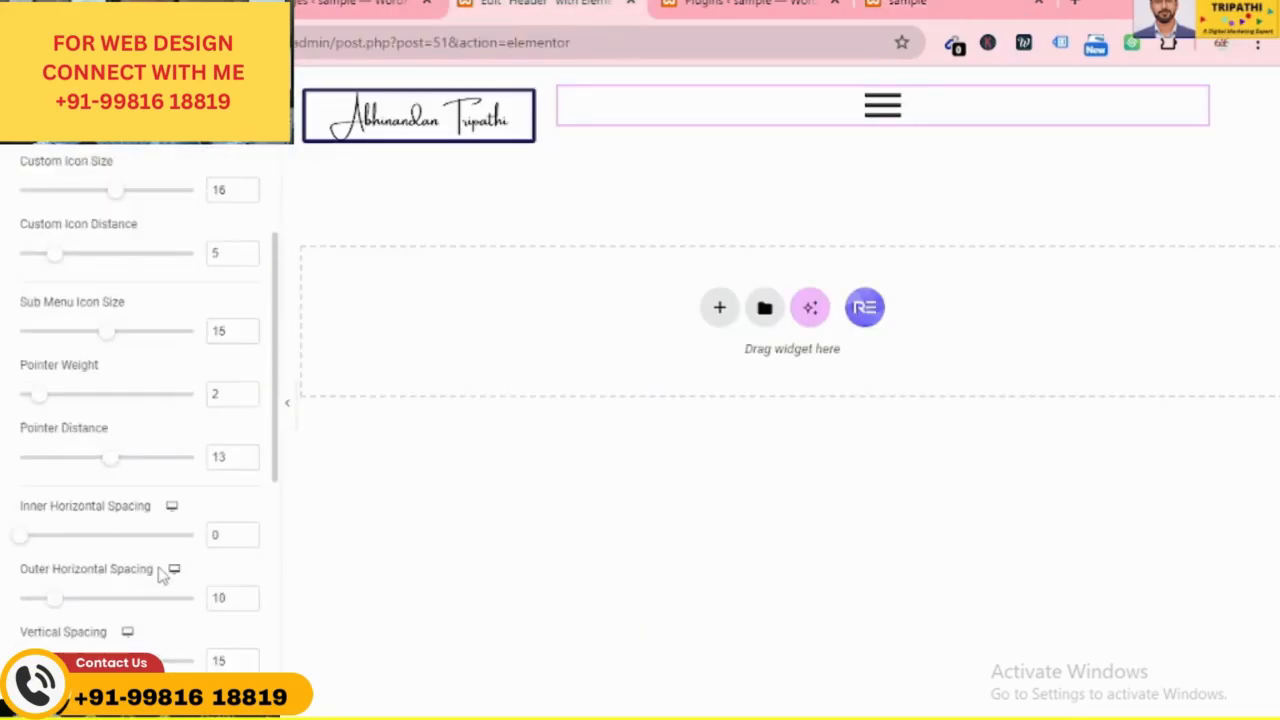
scroll(160, 575, up, 5)
scroll(160, 575, down, 6)
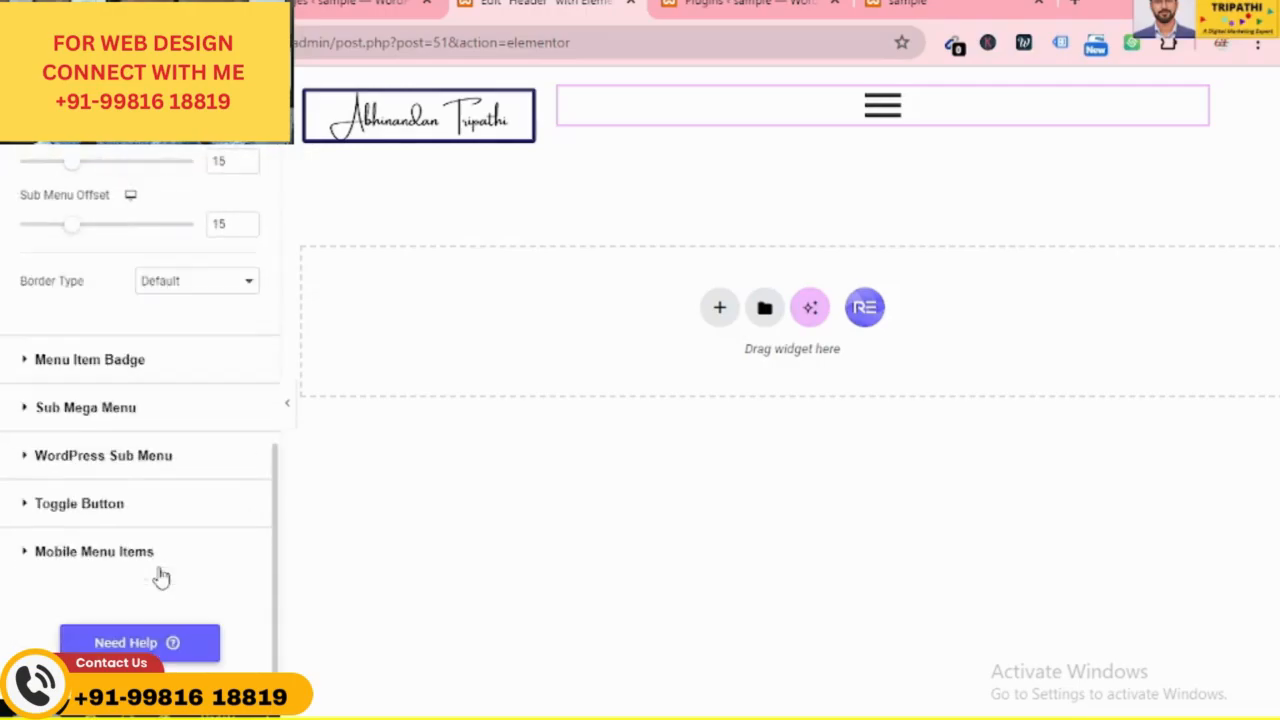
scroll(160, 577, up, 1)
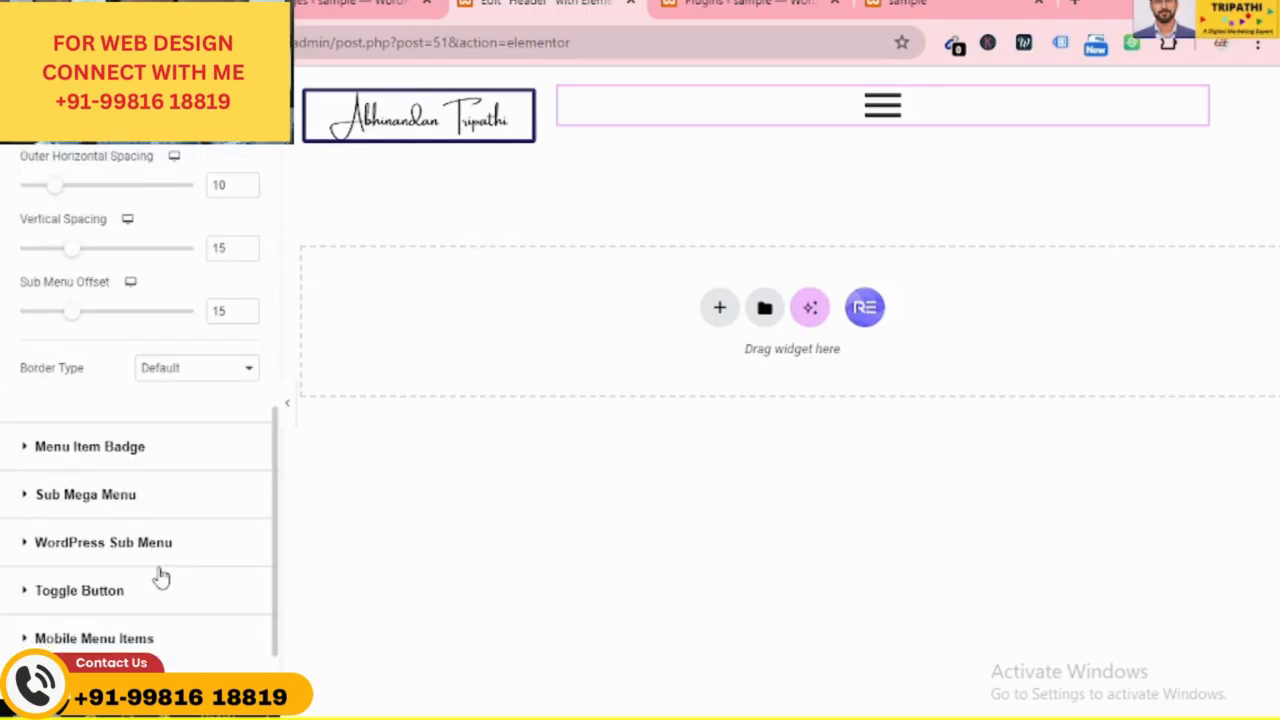
scroll(160, 577, up, 1)
scroll(160, 577, up, 1)
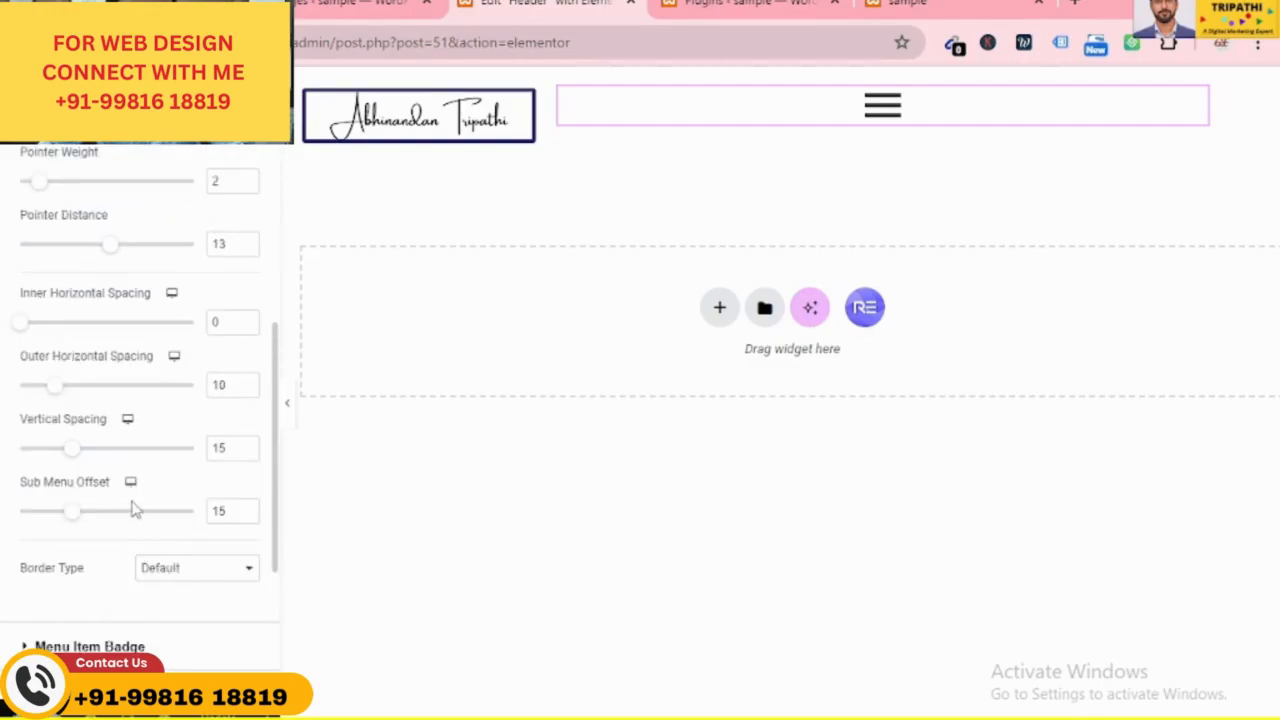
scroll(136, 510, up, 1)
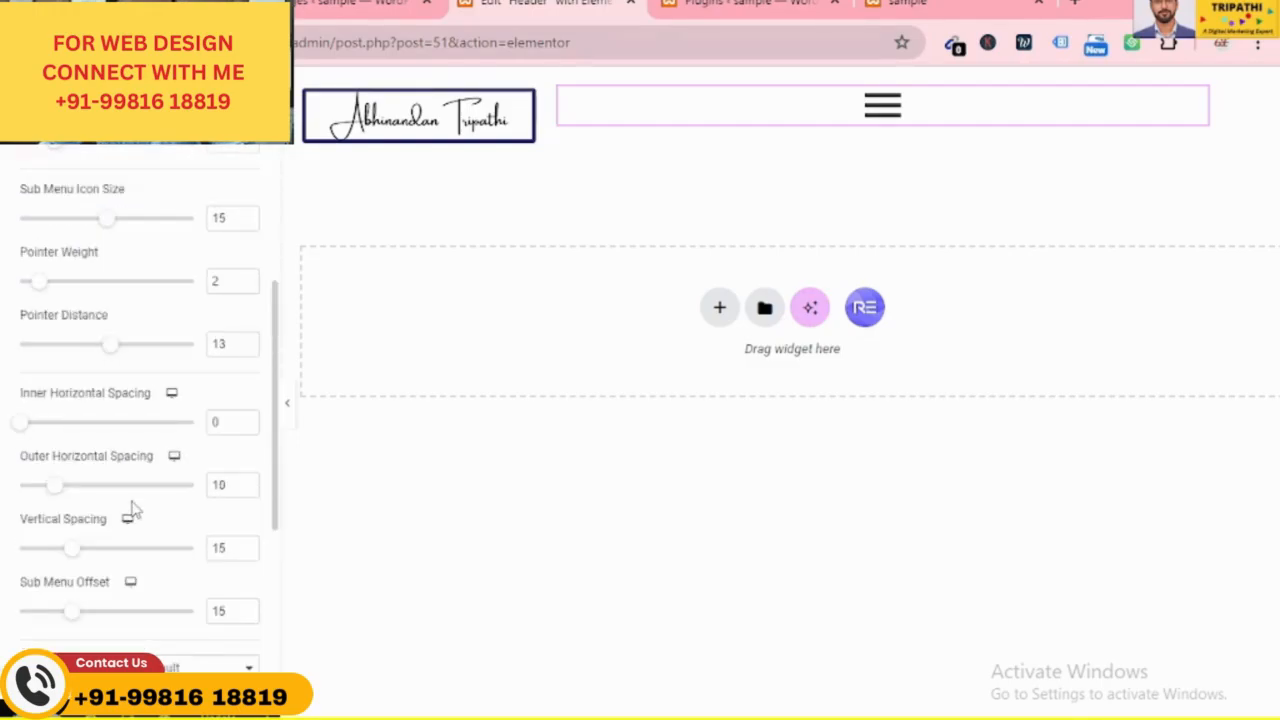
scroll(136, 510, up, 4)
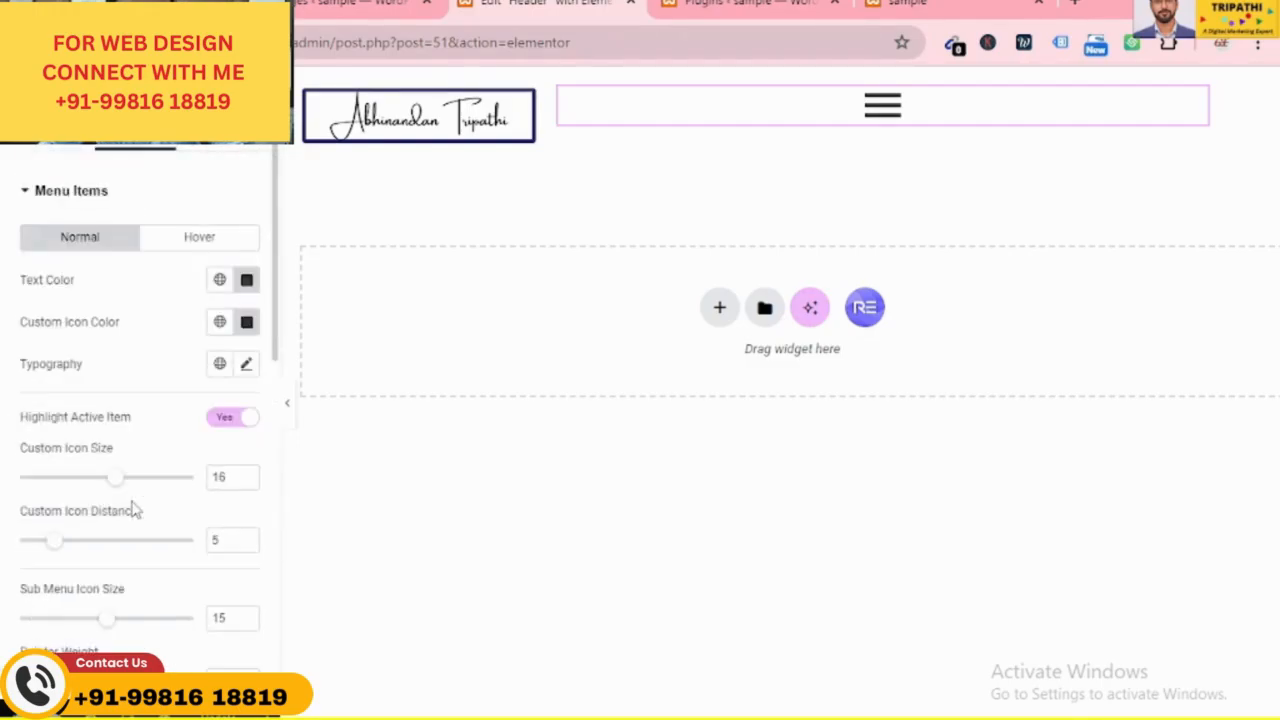
Set the menu items' typography size to 16 px, keeping the default font weight
click(246, 378)
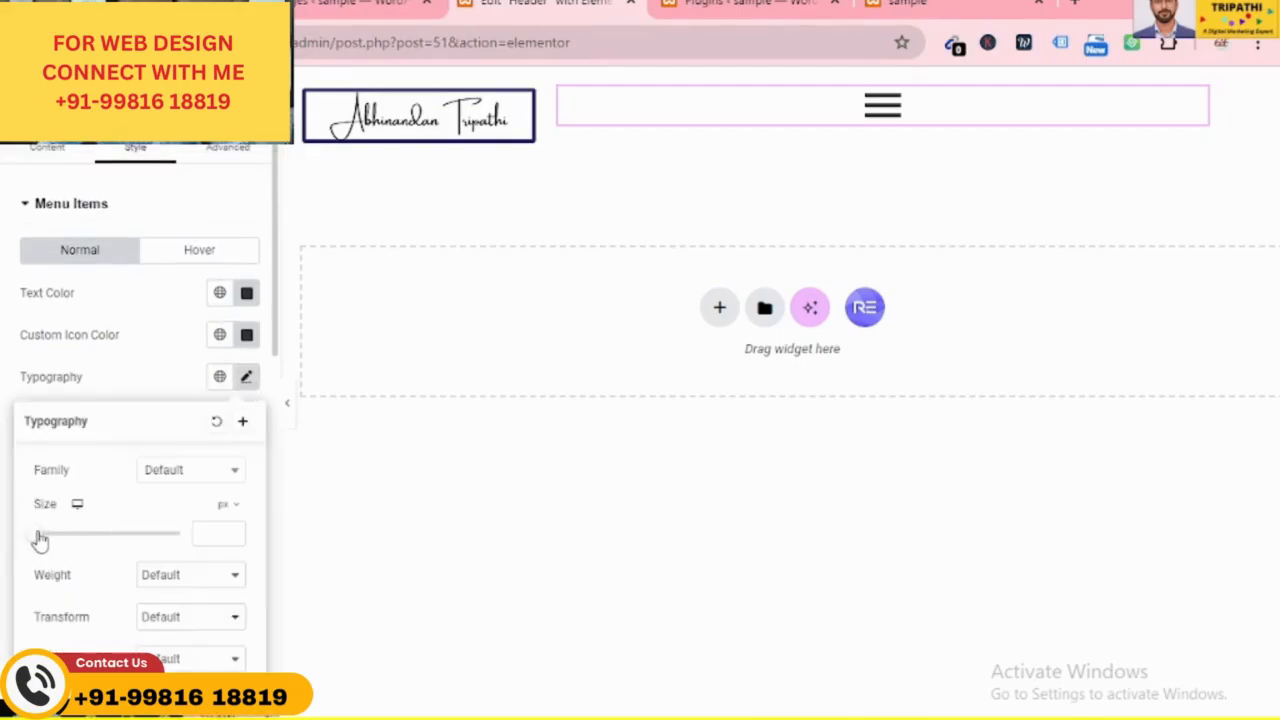
drag(43, 540, 51, 541)
click(175, 577)
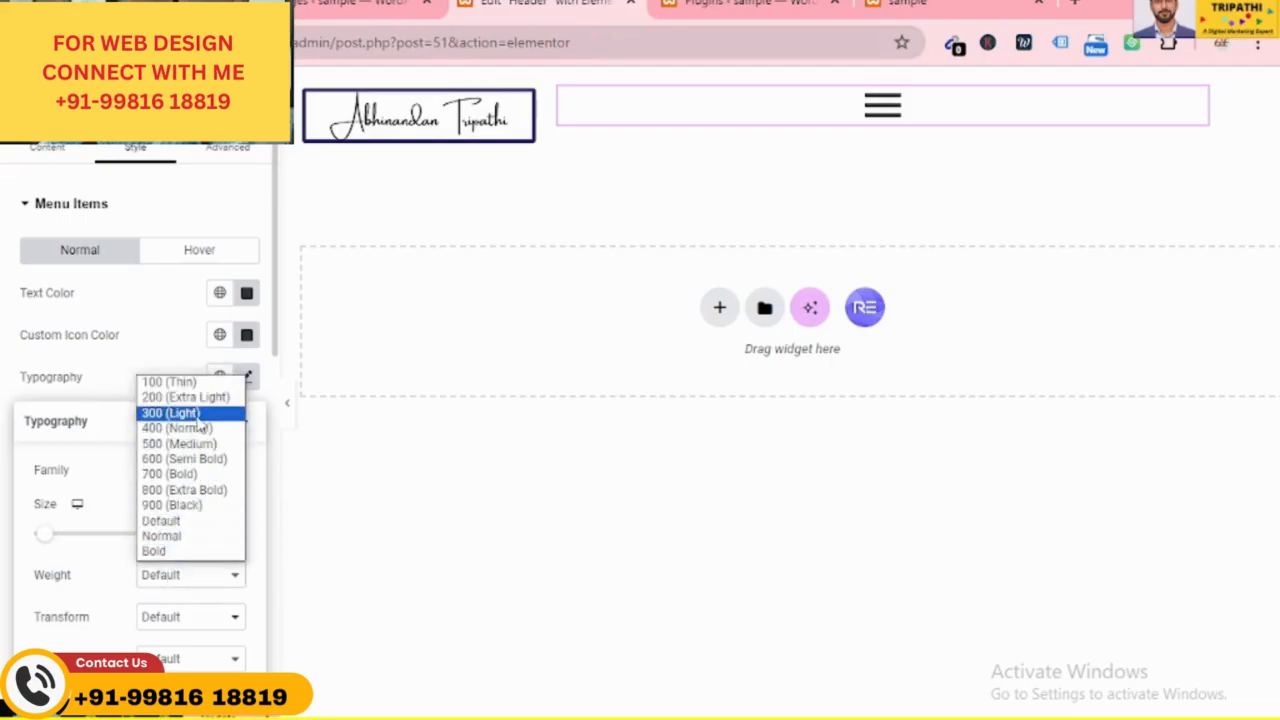
click(162, 347)
click(162, 347)
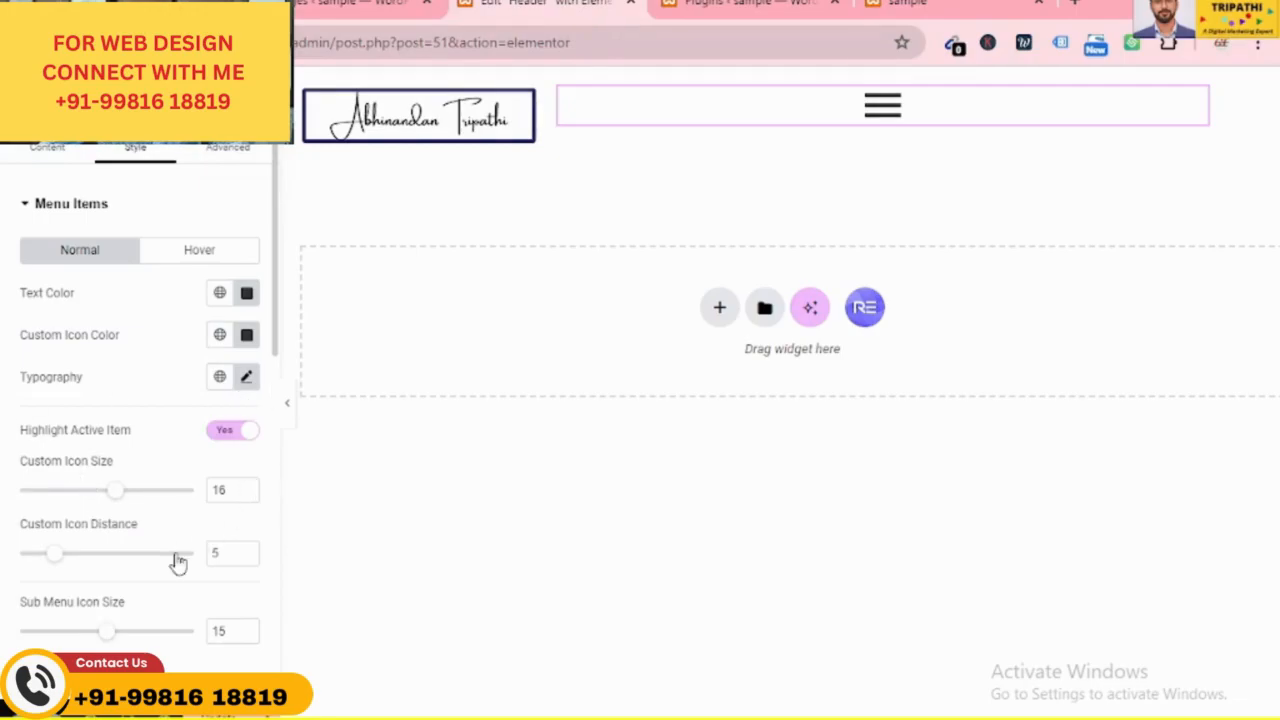
Check the size of the header menu text on the live sample site against the Elementor template
scroll(178, 563, down, 2)
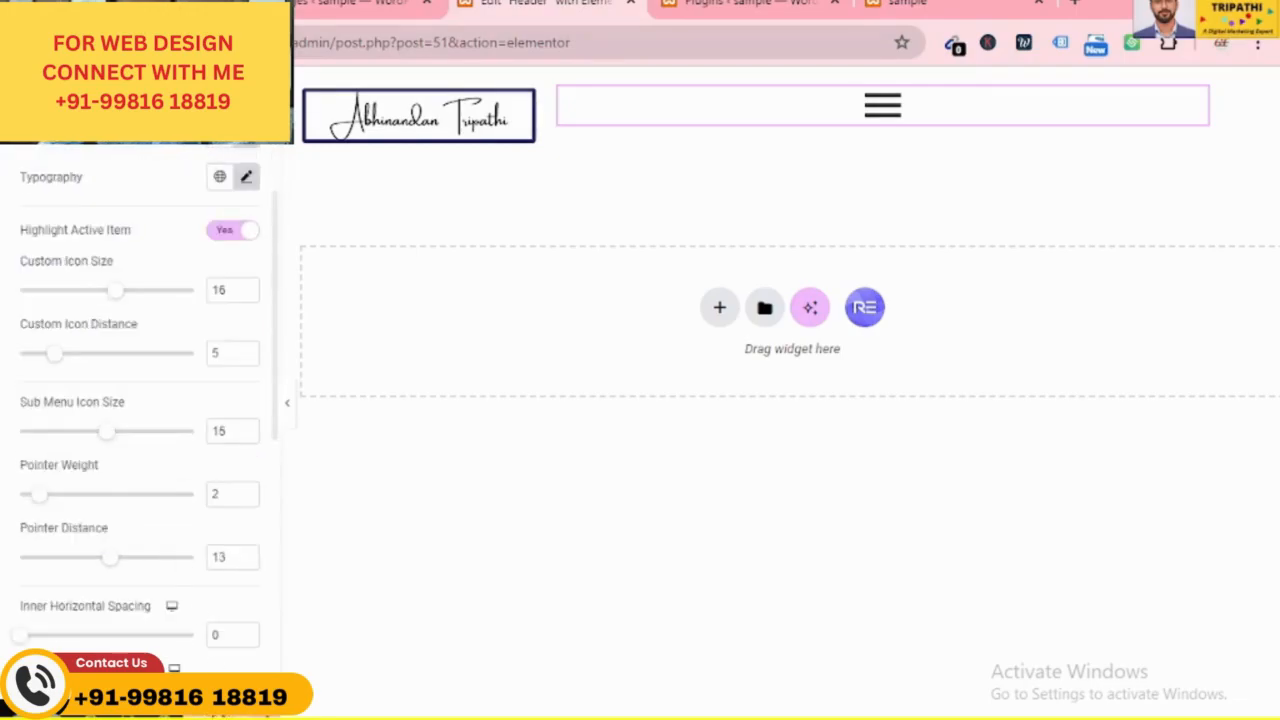
click(940, 3)
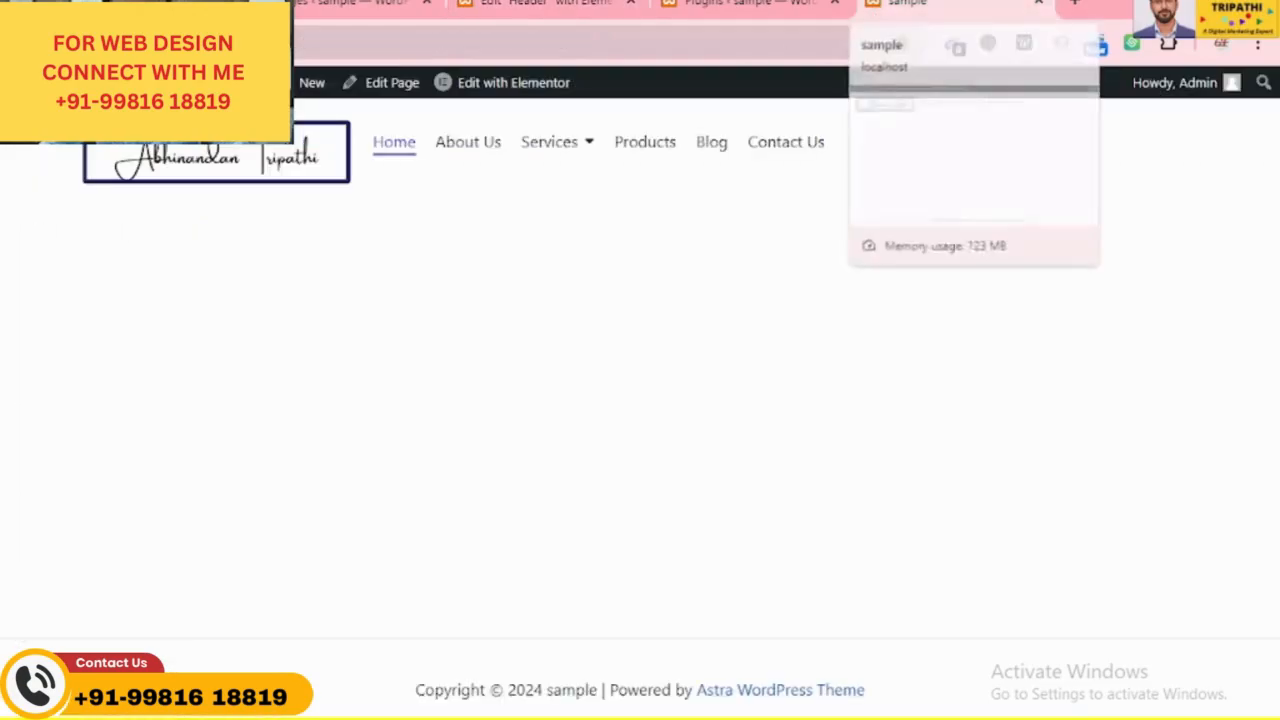
click(580, 3)
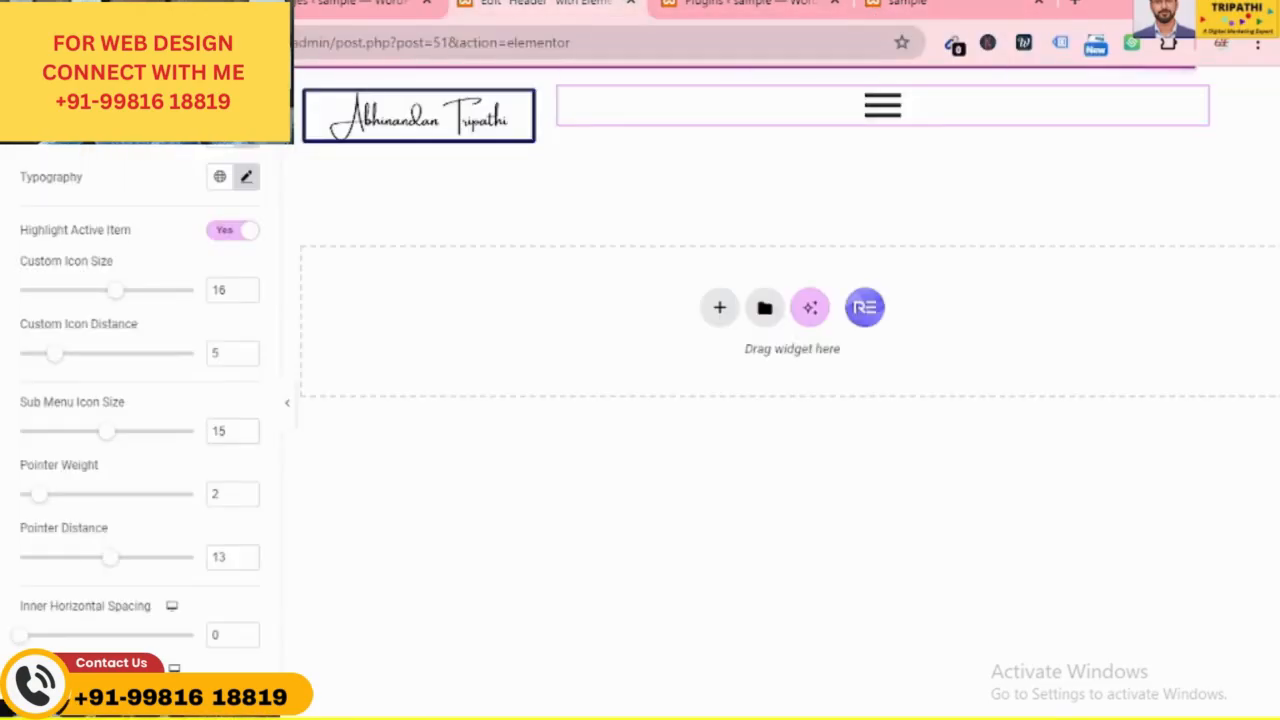
click(940, 3)
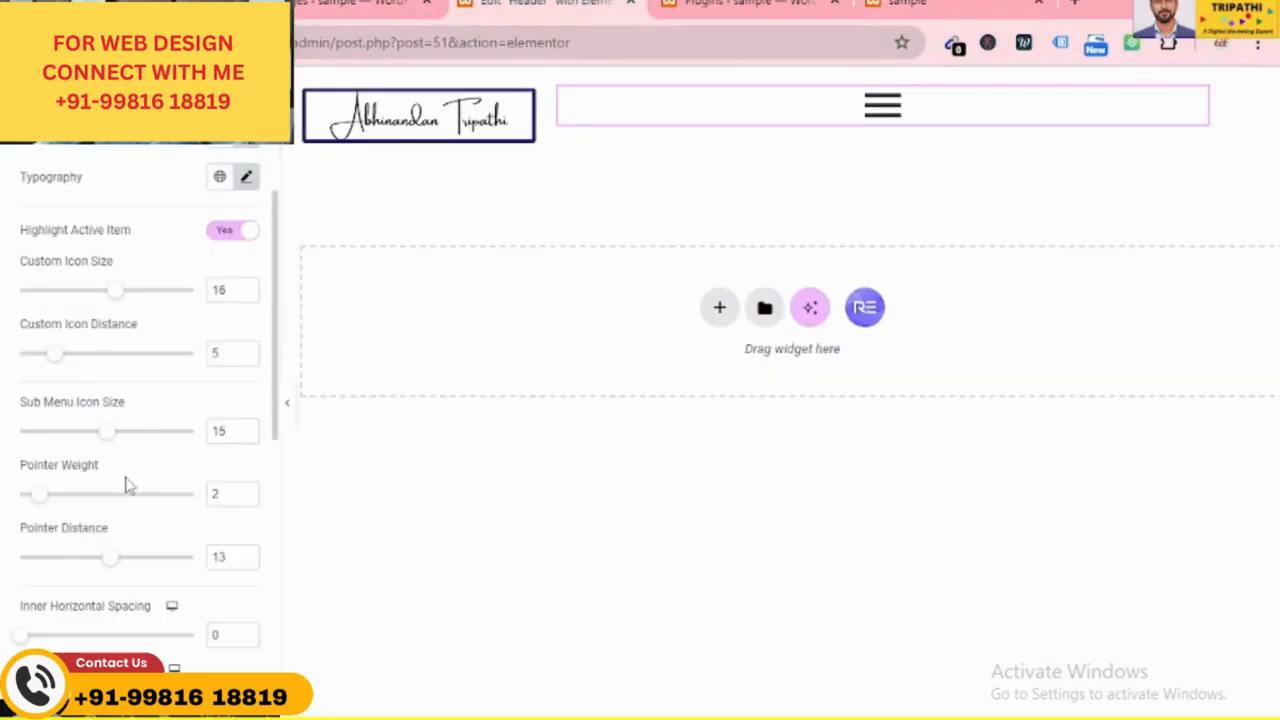
Set the menu items' typography size to 20 px and update the Header template
scroll(140, 465, up, 1)
click(245, 282)
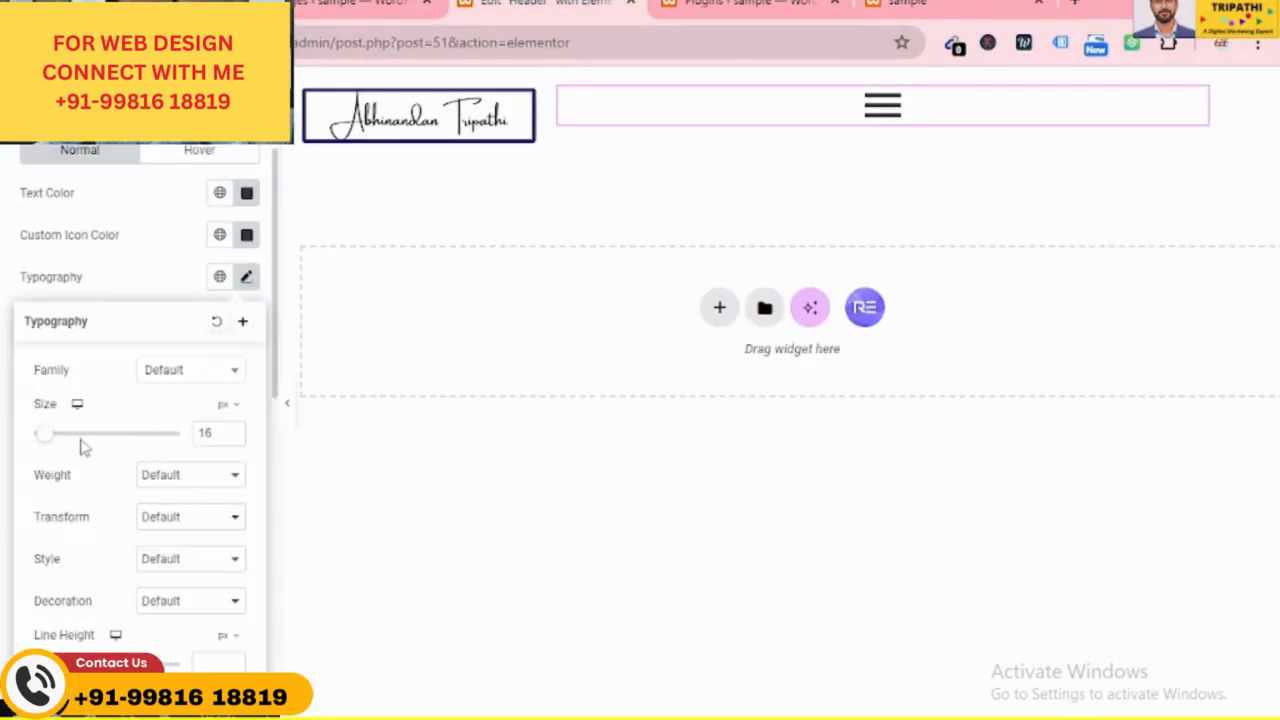
text(20)
click(224, 708)
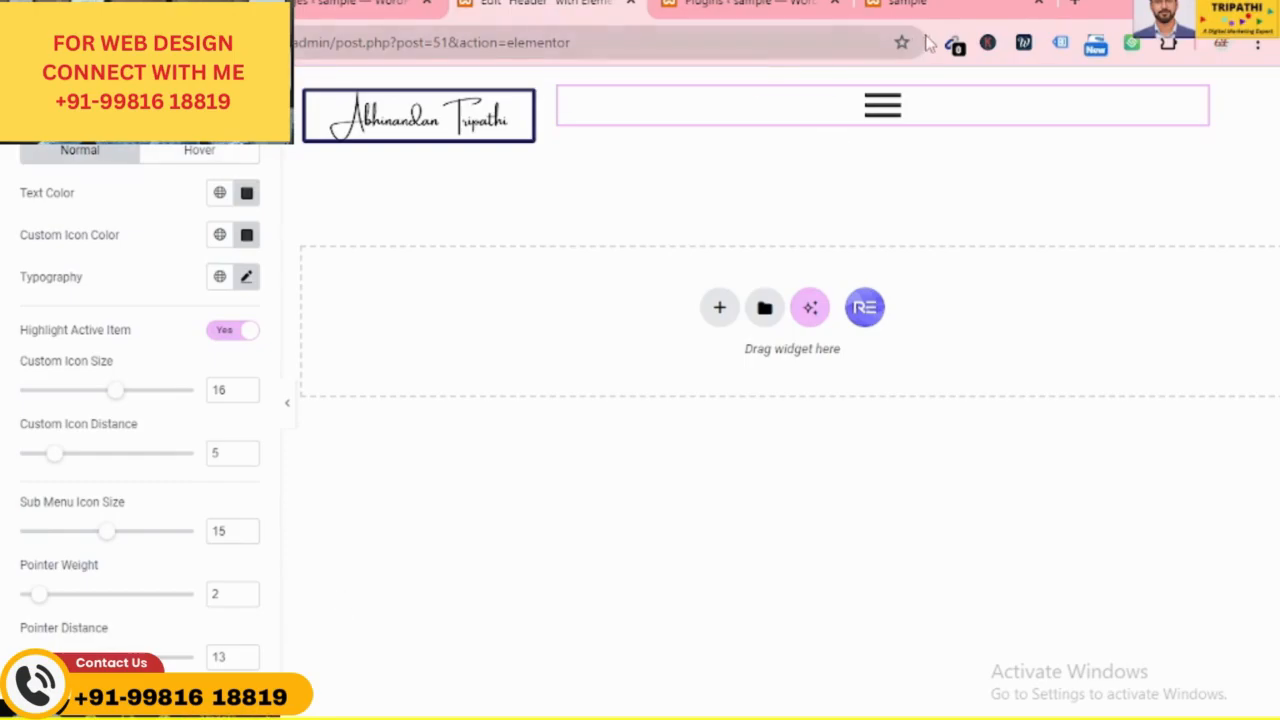
Check the resized header menu and its Services mega menu on the live sample site
click(922, 4)
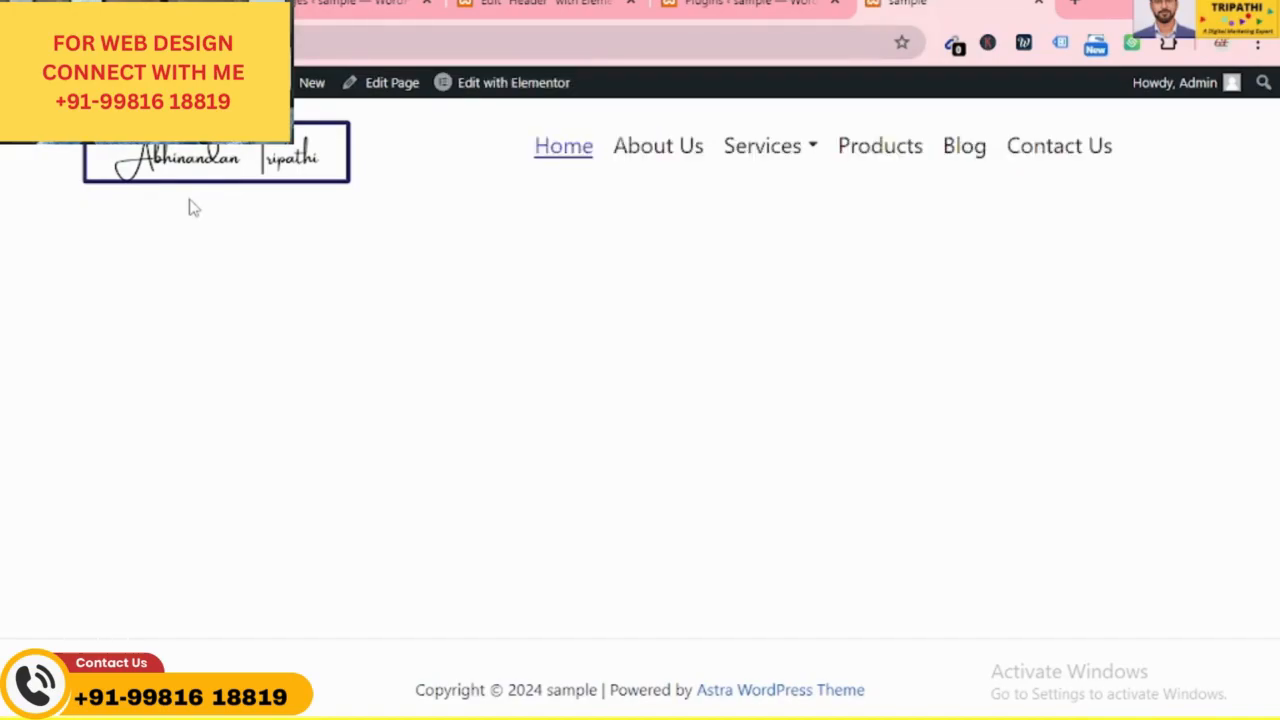
mouse_move(788, 150)
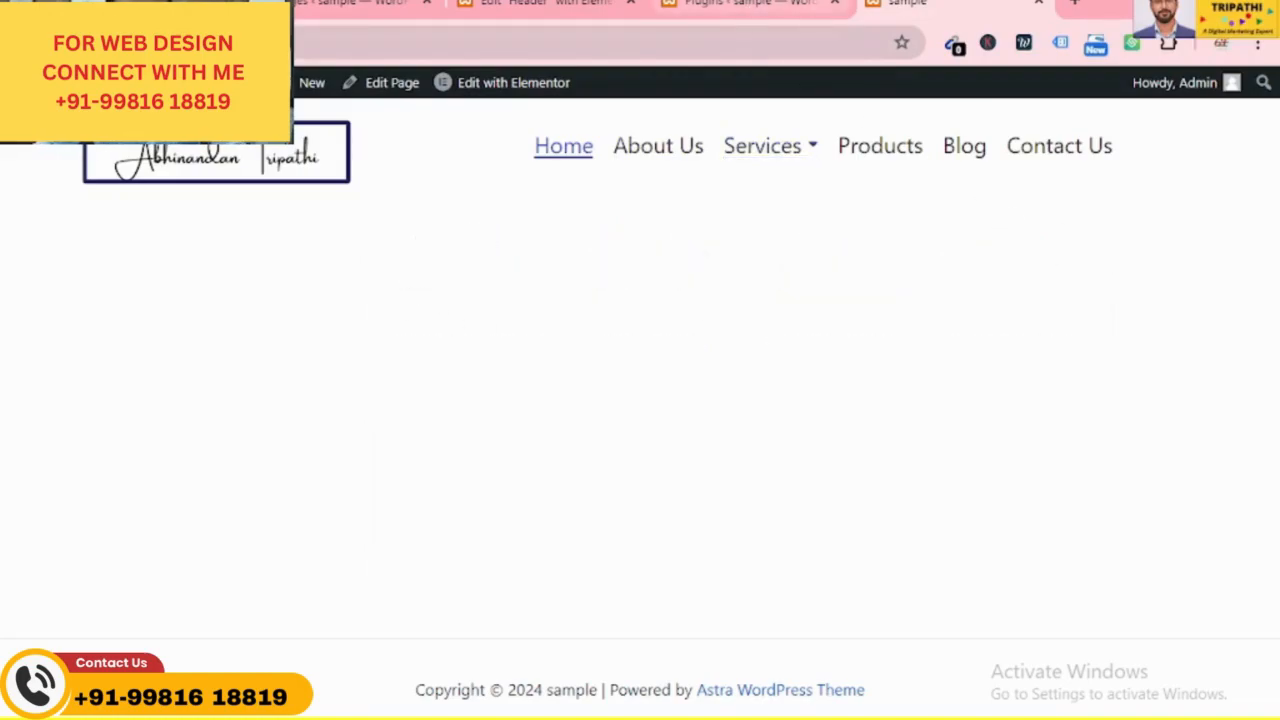
click(700, 6)
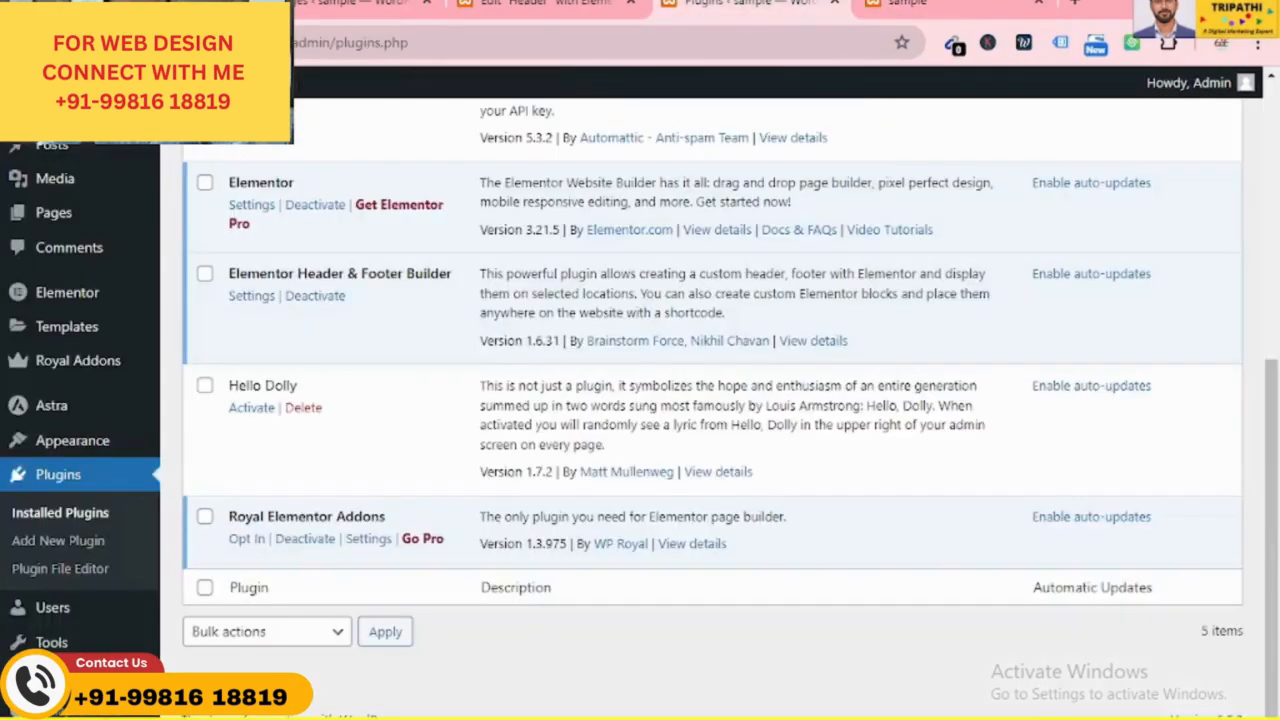
click(776, 708)
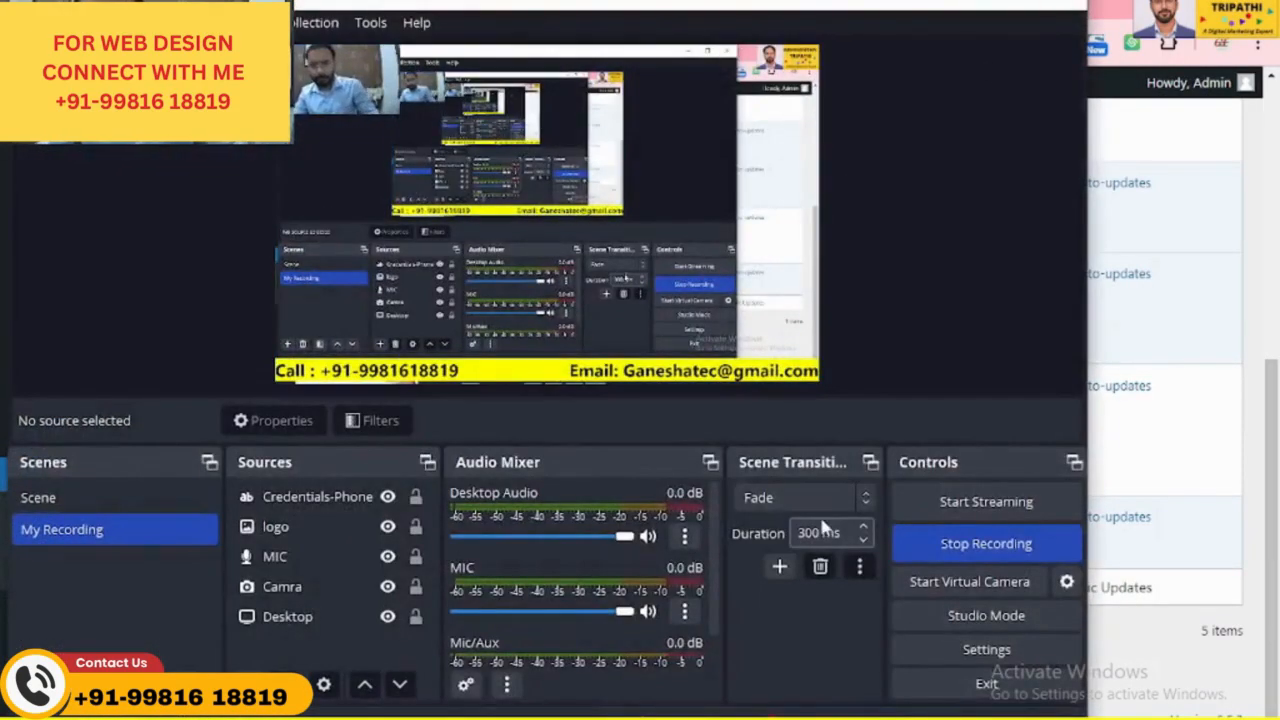
click(108, 503)
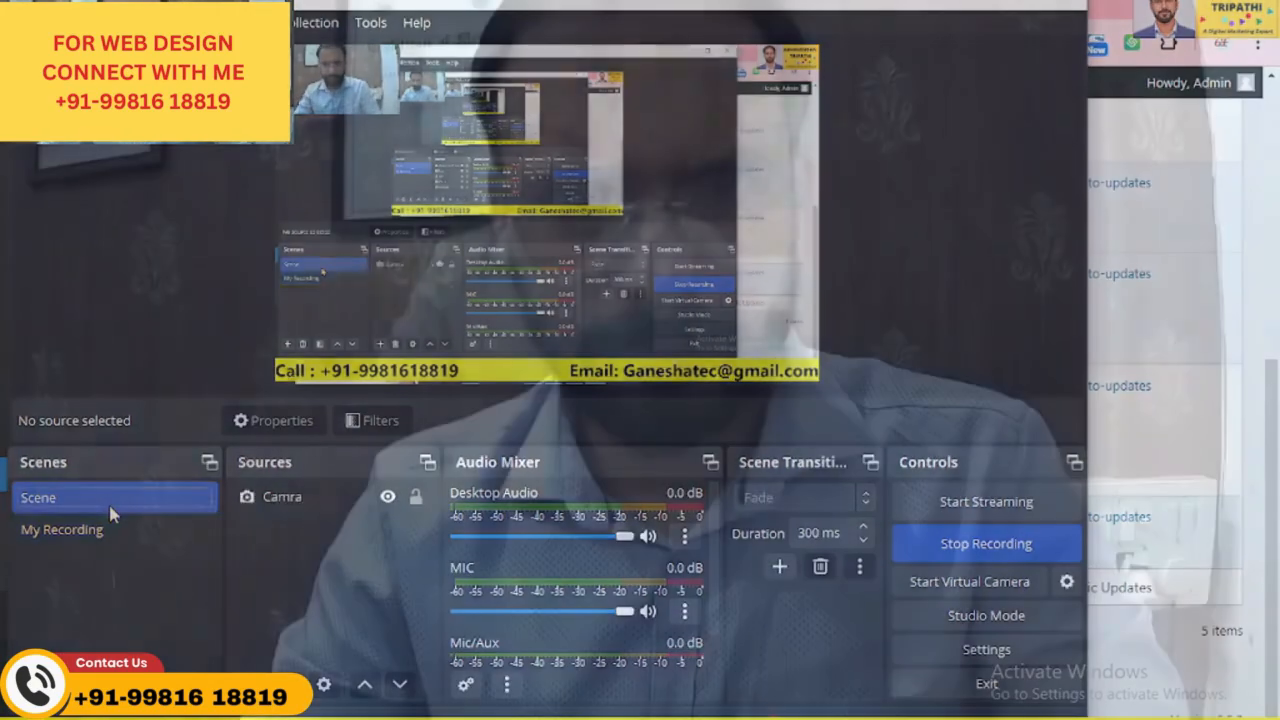